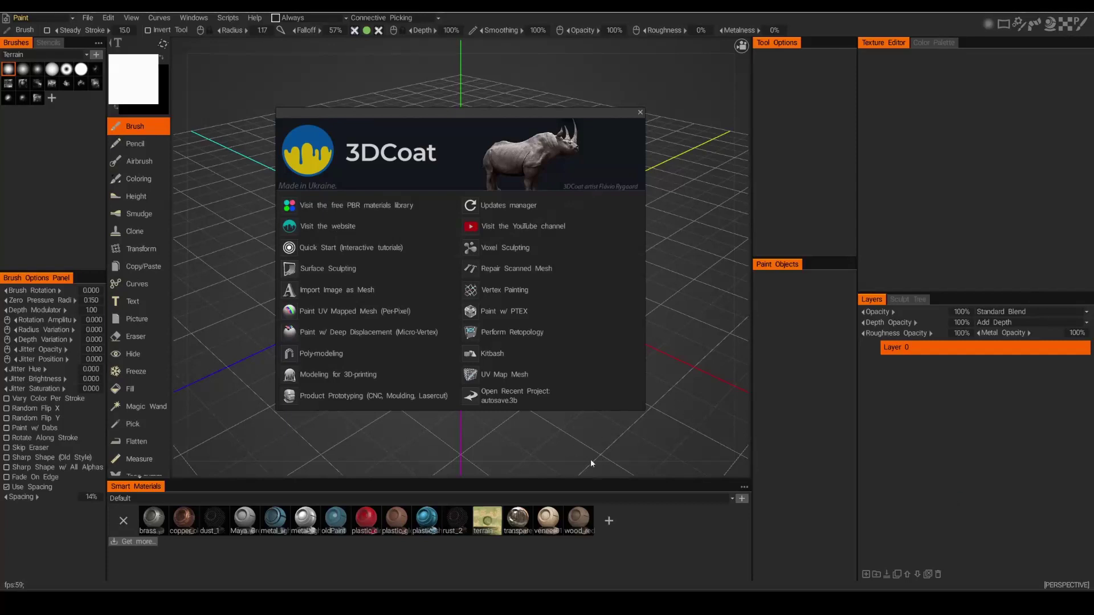
Start a surface sculpting scene with the cube primitive and add it with its X and Z sizes set to 100.
{"action": "left_click", "coordinate": [329, 268]}
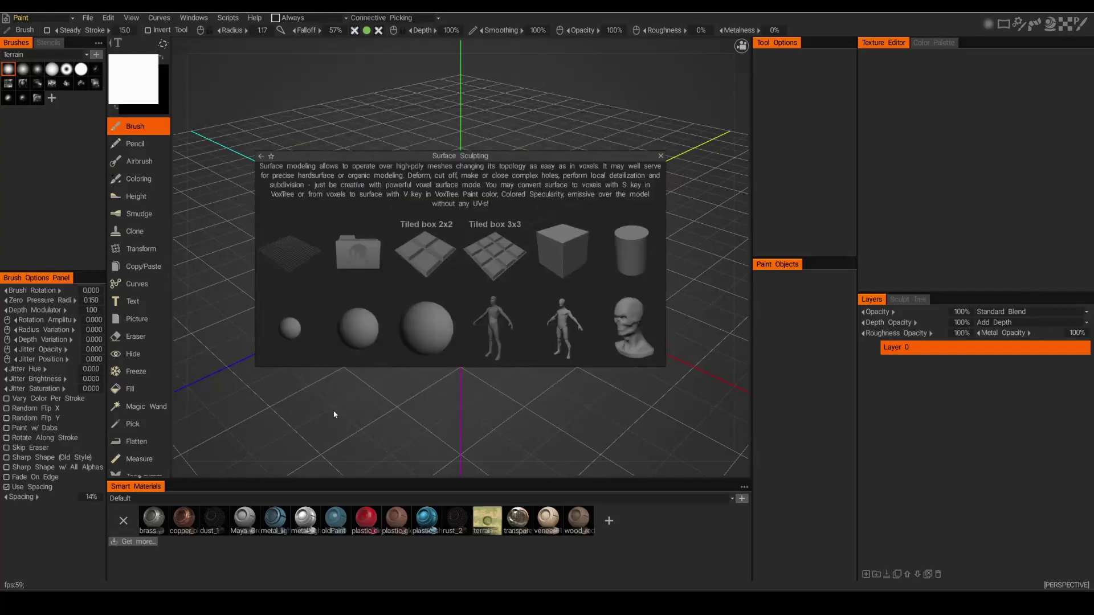
{"action": "left_click", "coordinate": [561, 254]}
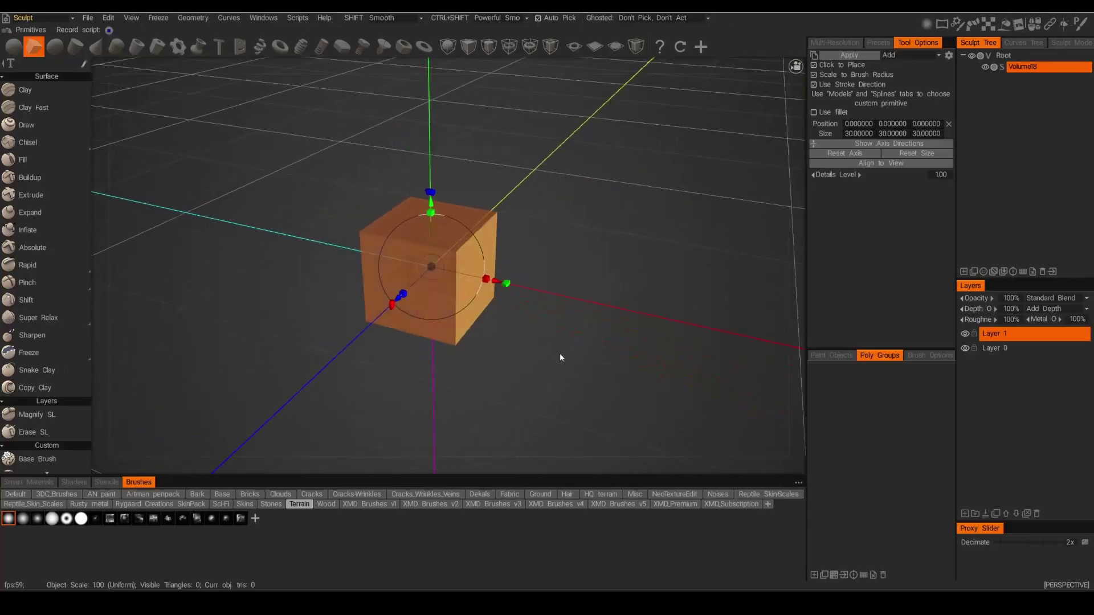
{"action": "left_click_drag", "start_coordinate": [560, 358], "coordinate": [655, 342]}
{"action": "left_click", "coordinate": [859, 134]}
{"action": "type", "text": "100"}
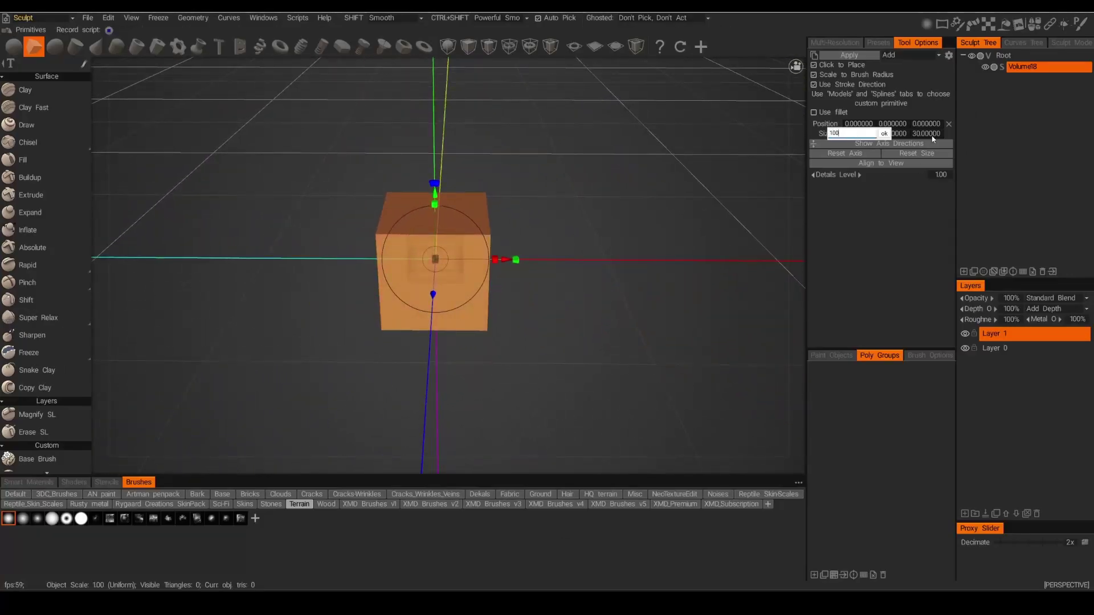
{"action": "key", "text": "Return"}
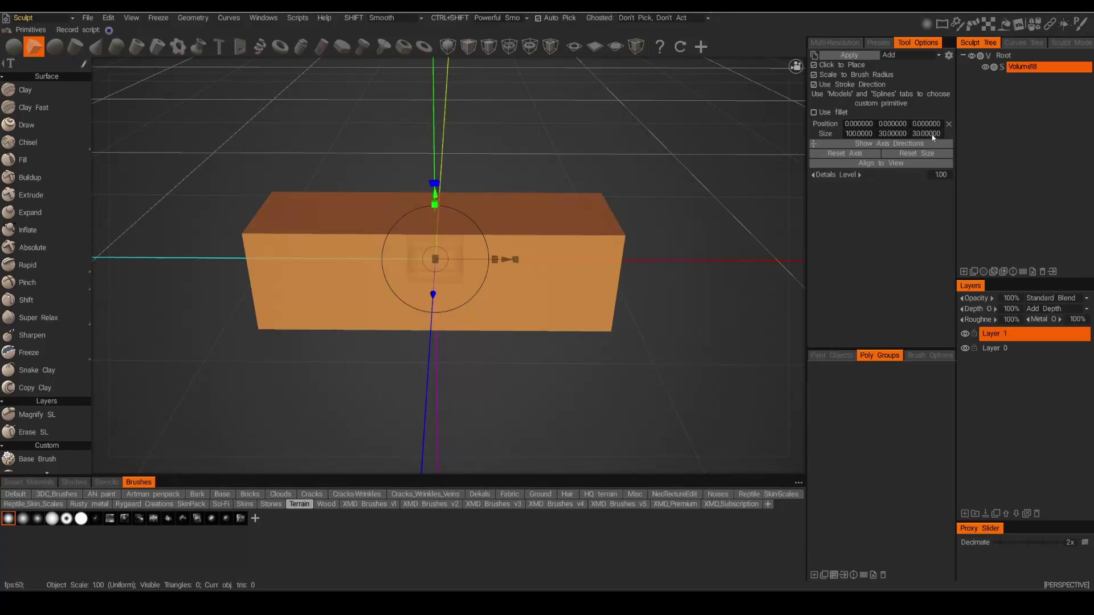
{"action": "left_click", "coordinate": [929, 133]}
{"action": "type", "text": "100"}
{"action": "key", "text": "Return"}
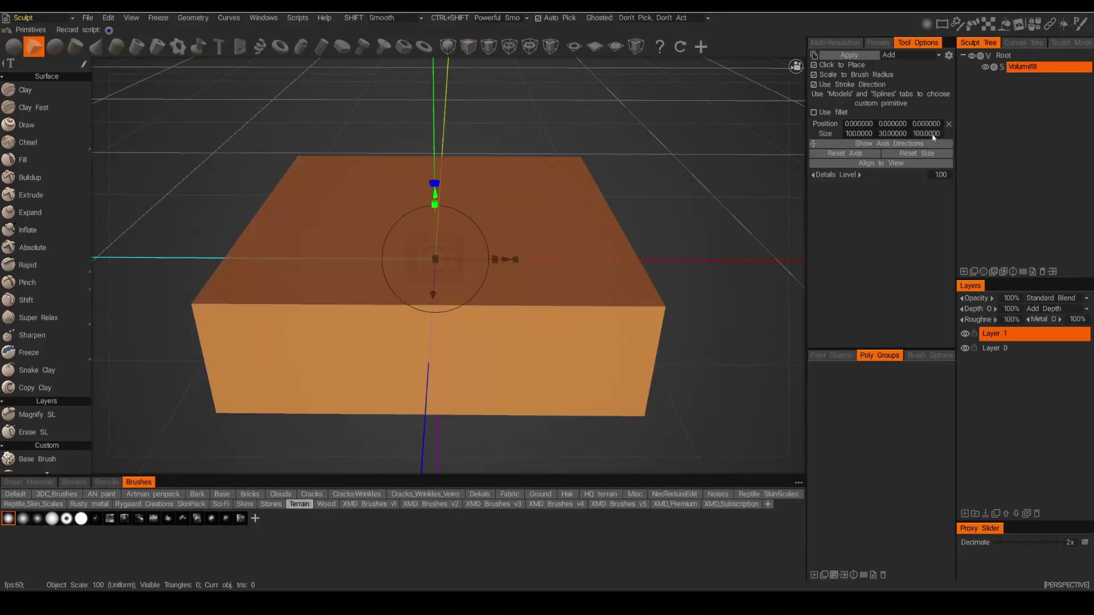
{"action": "left_click", "coordinate": [848, 57]}
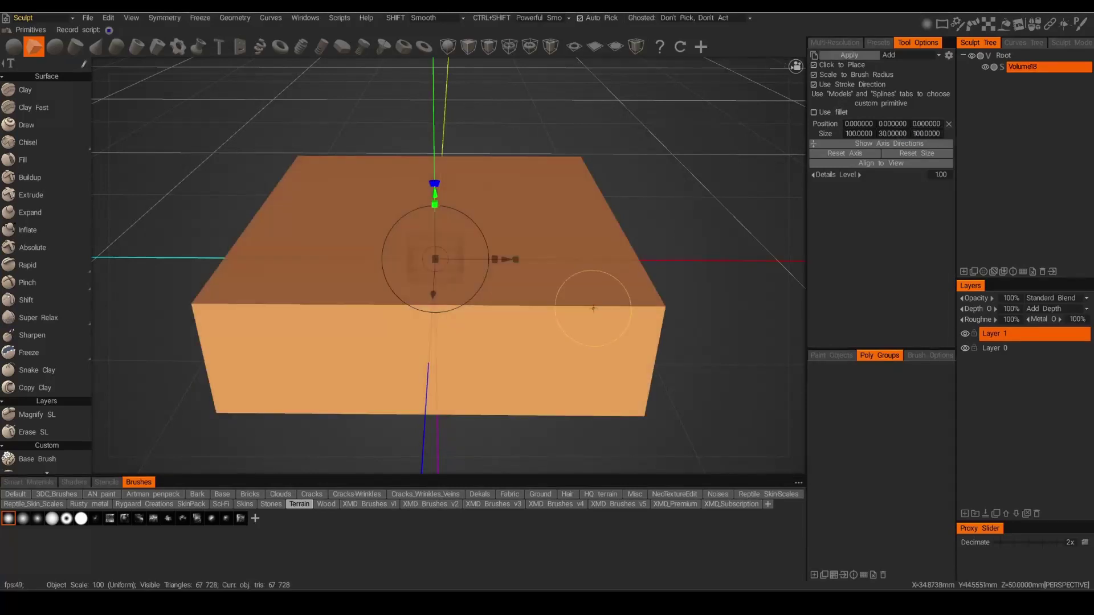
Increase the resolution of the box volume repeatedly until it reaches 16x.
{"action": "scroll", "coordinate": [712, 235], "scroll_direction": "down", "scroll_amount": 5}
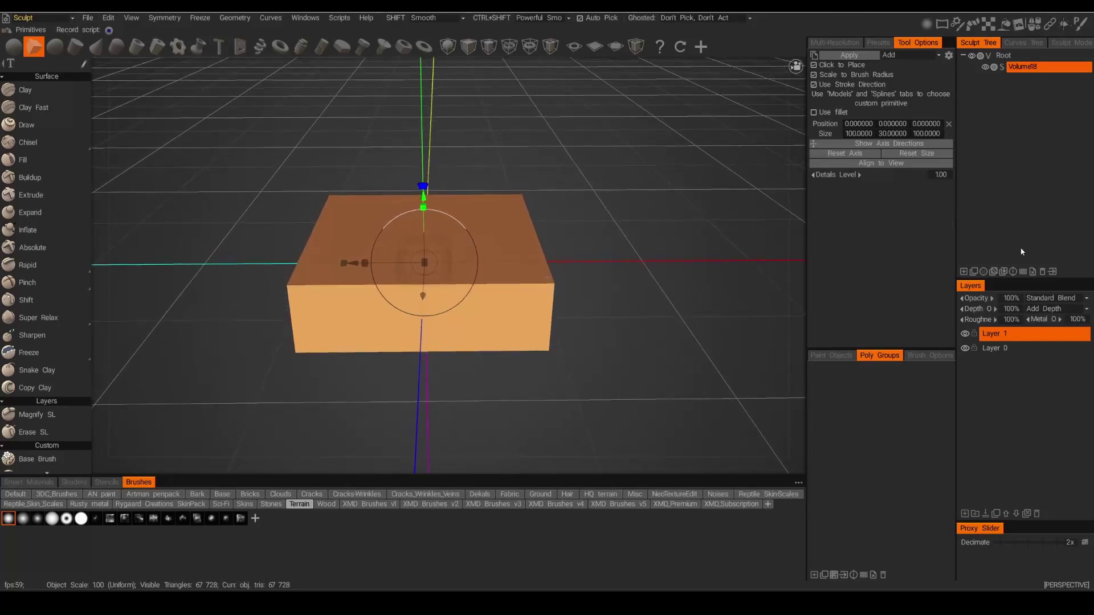
{"action": "left_click", "coordinate": [1023, 272]}
{"action": "left_click", "coordinate": [1023, 272]}
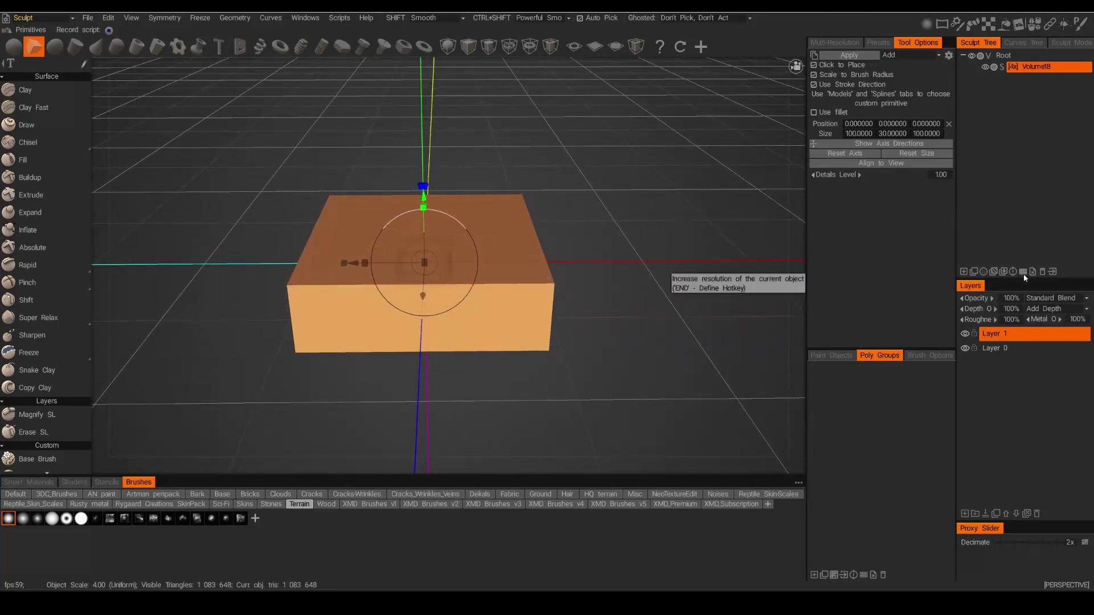
{"action": "left_click", "coordinate": [1024, 274]}
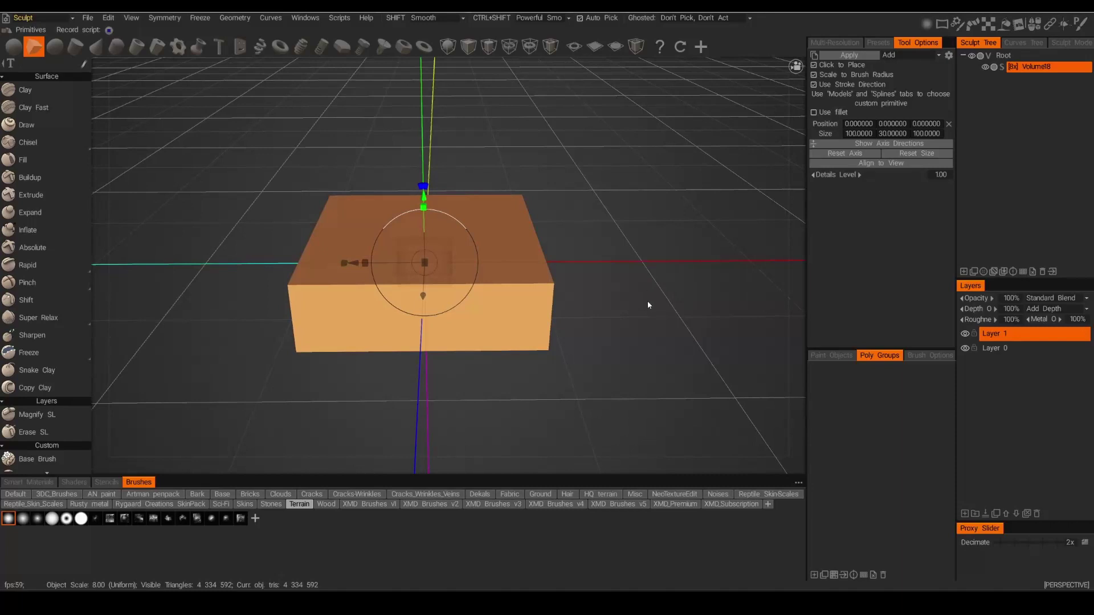
{"action": "scroll", "coordinate": [647, 302], "scroll_direction": "up", "scroll_amount": 2}
{"action": "left_click_drag", "start_coordinate": [647, 302], "coordinate": [648, 286]}
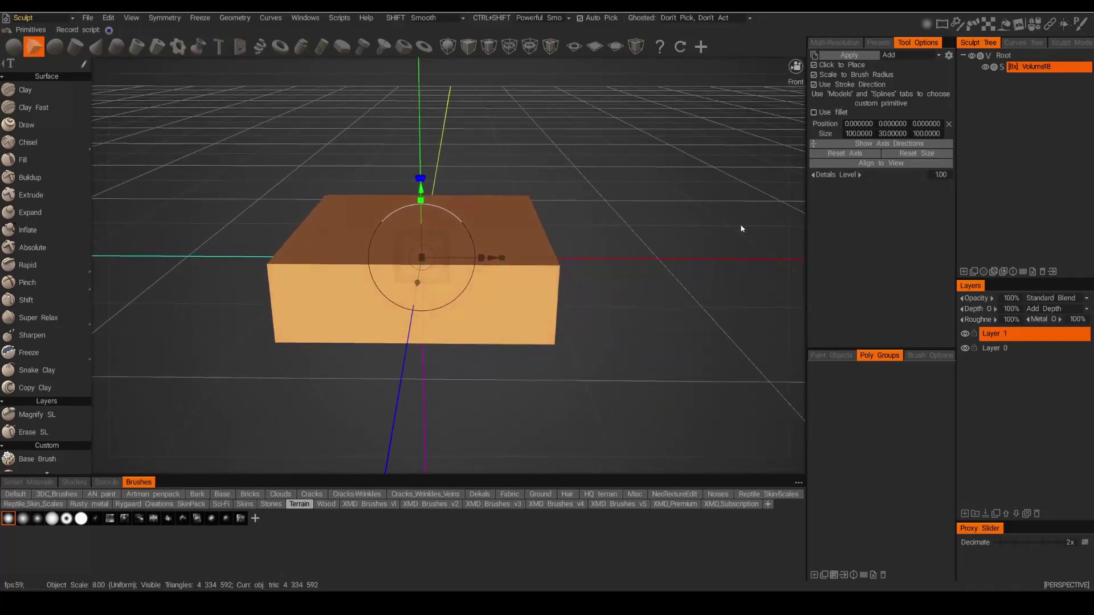
{"action": "left_click", "coordinate": [1023, 273]}
{"action": "left_click_drag", "start_coordinate": [767, 300], "coordinate": [701, 327]}
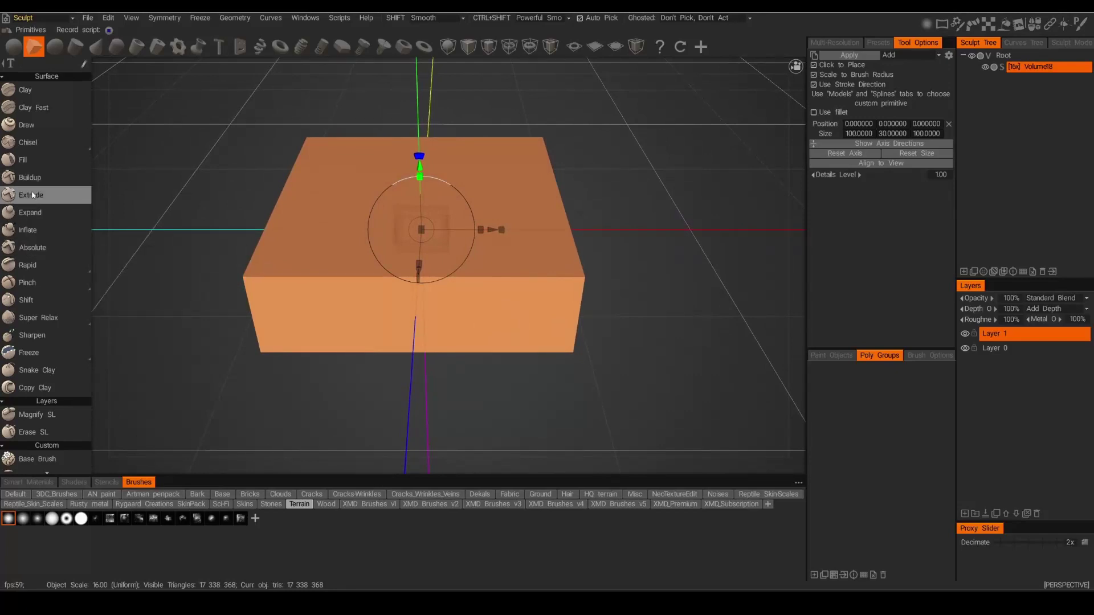
Activate the Absolute sculpting brush with the dashed-circle stroke mode for stamping on the block's upper face.
{"action": "left_click", "coordinate": [31, 250]}
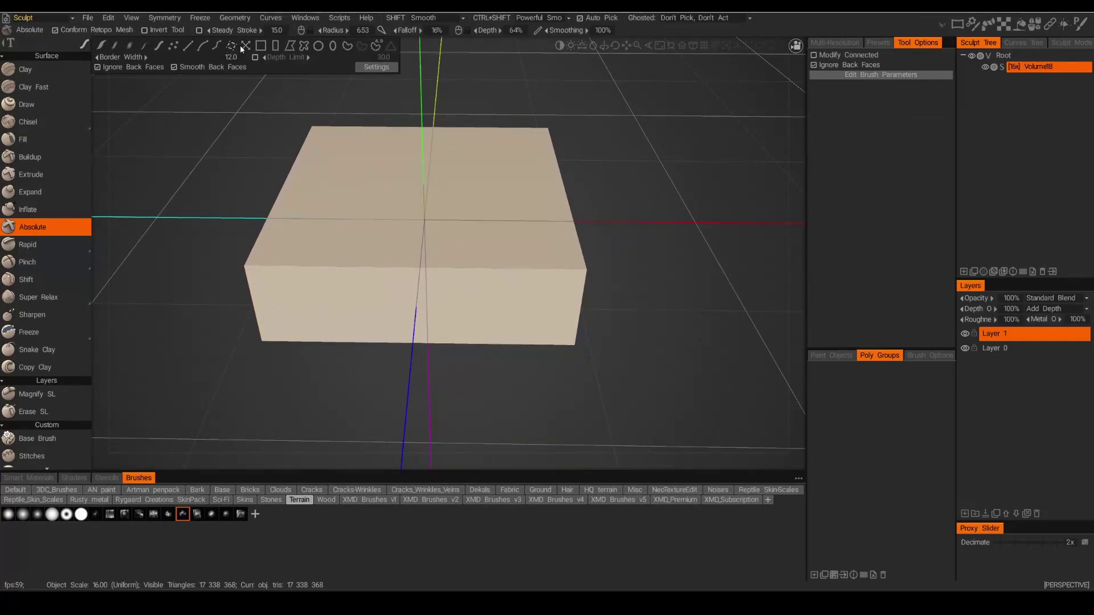
{"action": "left_click", "coordinate": [230, 46]}
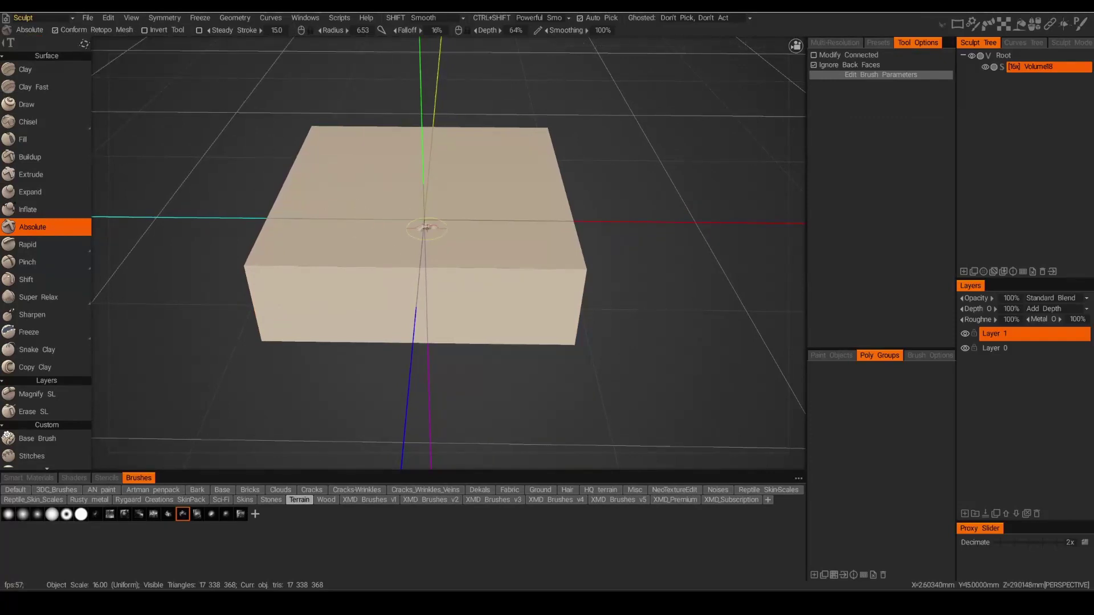
{"action": "left_click_drag", "start_coordinate": [413, 180], "coordinate": [414, 182], "text": "alt"}
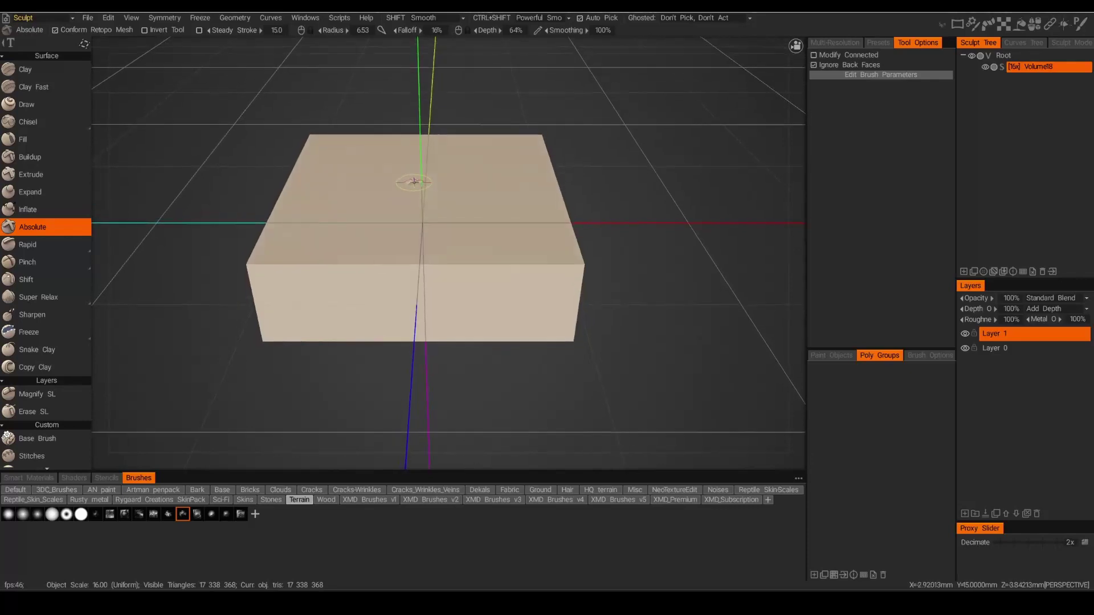
{"action": "scroll", "coordinate": [414, 181], "scroll_direction": "up", "scroll_amount": 4}
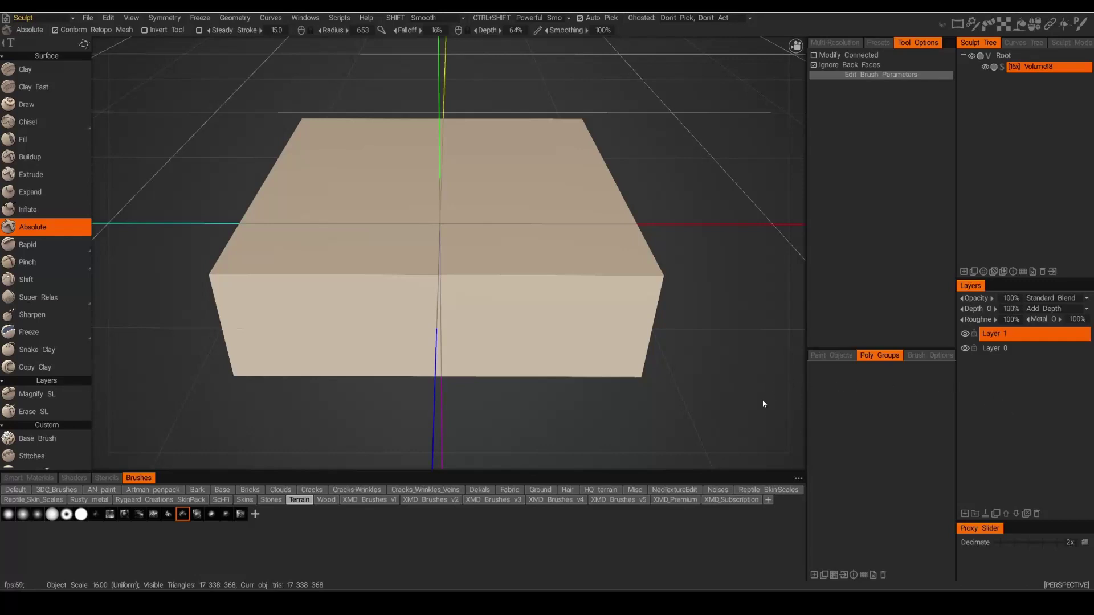
Rename the block's layer, Layer 1, as Flat.
{"action": "double_click", "coordinate": [998, 335]}
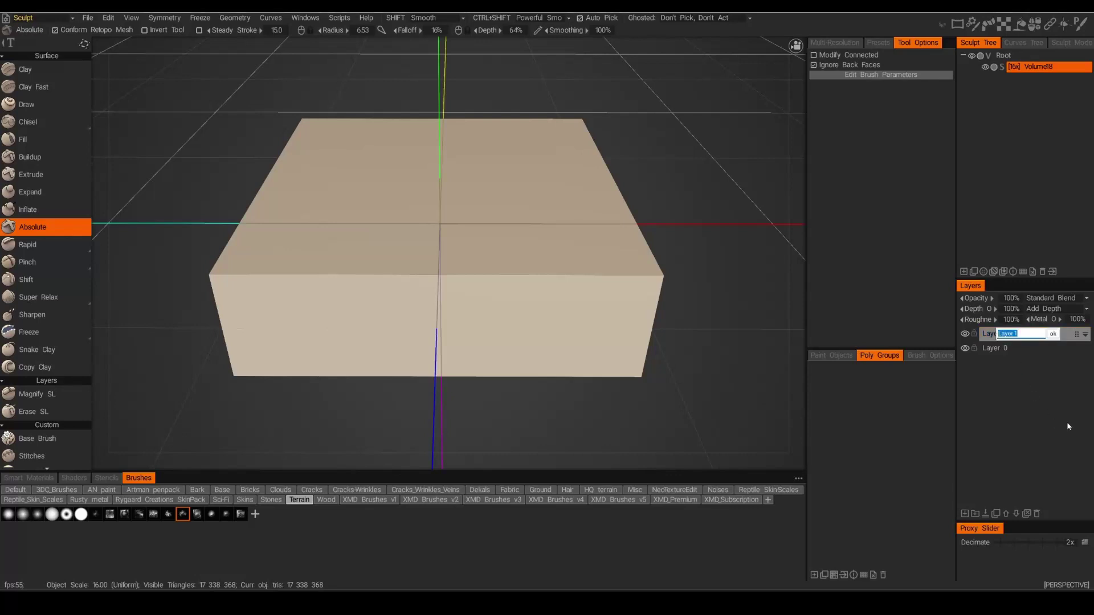
{"action": "type", "text": "Flat"}
{"action": "key", "text": "Return"}
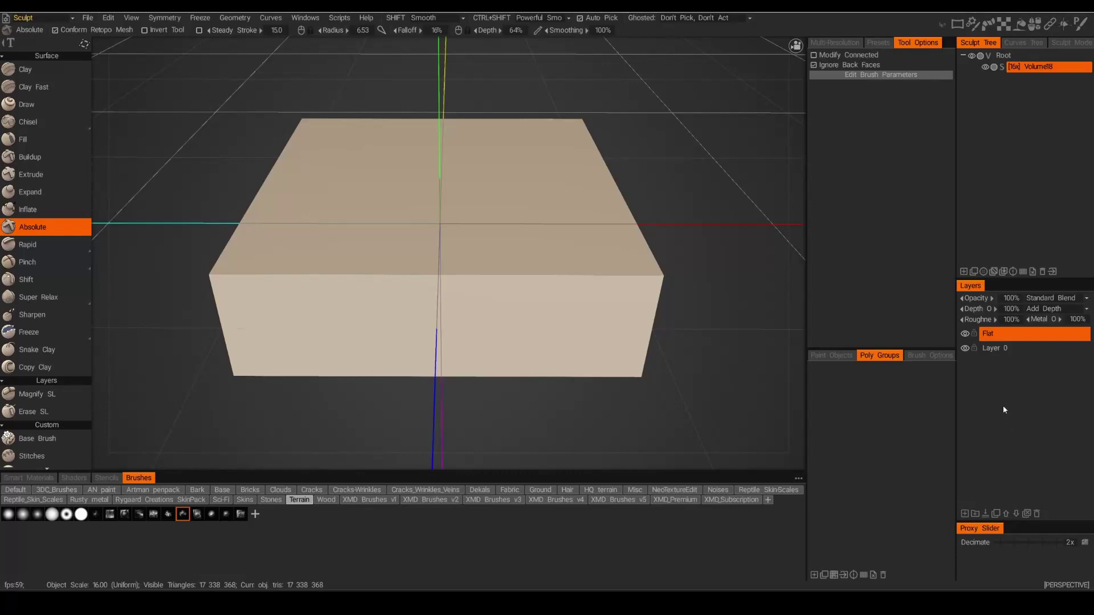
Add a new layer above Flat and name it base.
{"action": "left_click", "coordinate": [964, 513]}
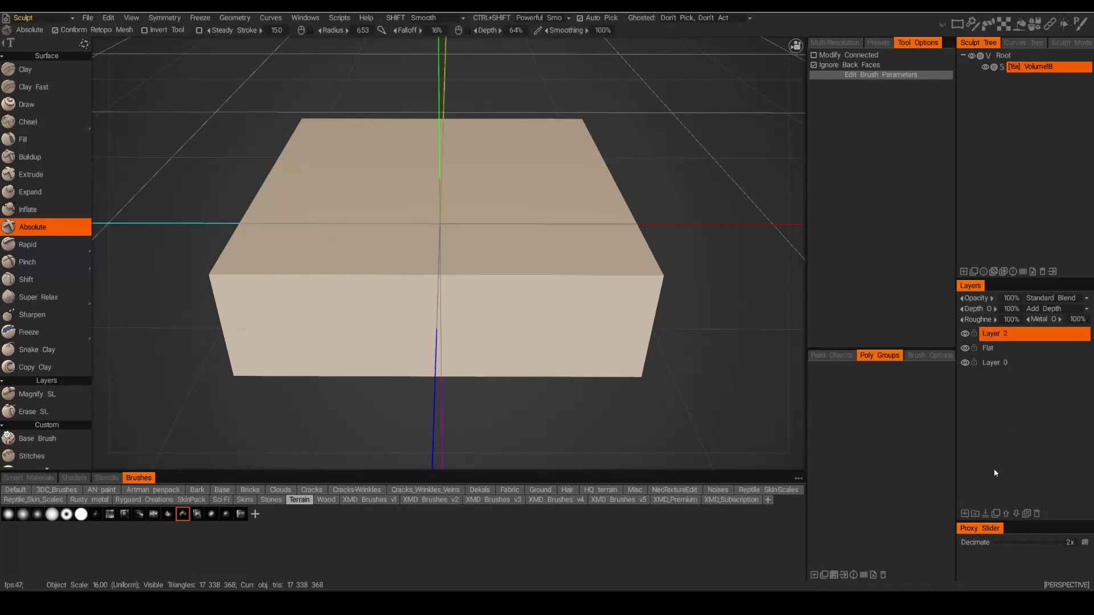
{"action": "double_click", "coordinate": [1003, 335]}
{"action": "type", "text": "ba"}
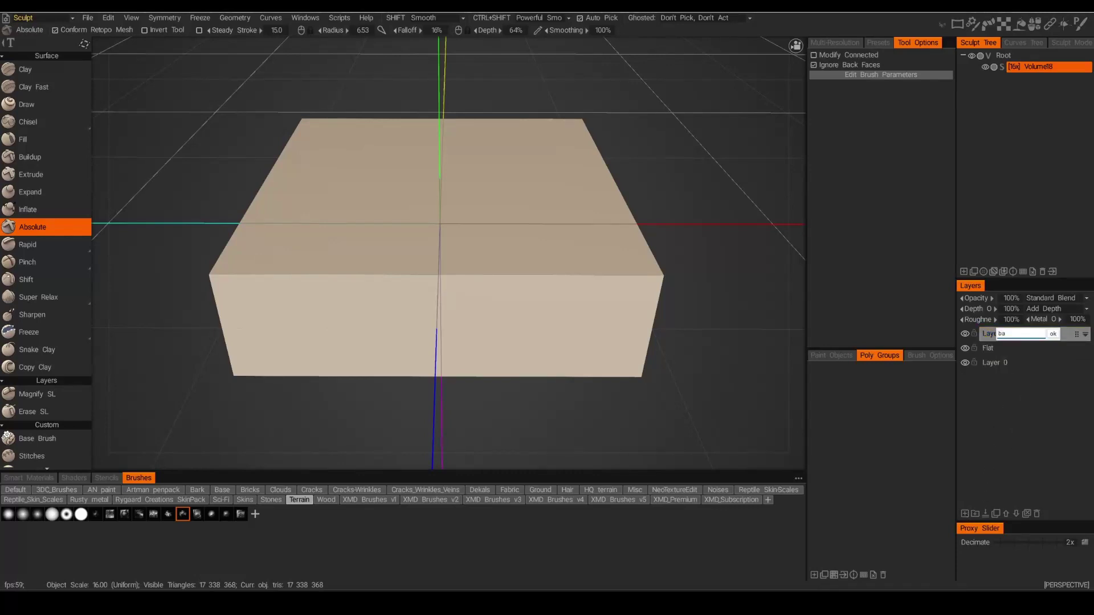
{"action": "type", "text": "se"}
{"action": "key", "text": "Return"}
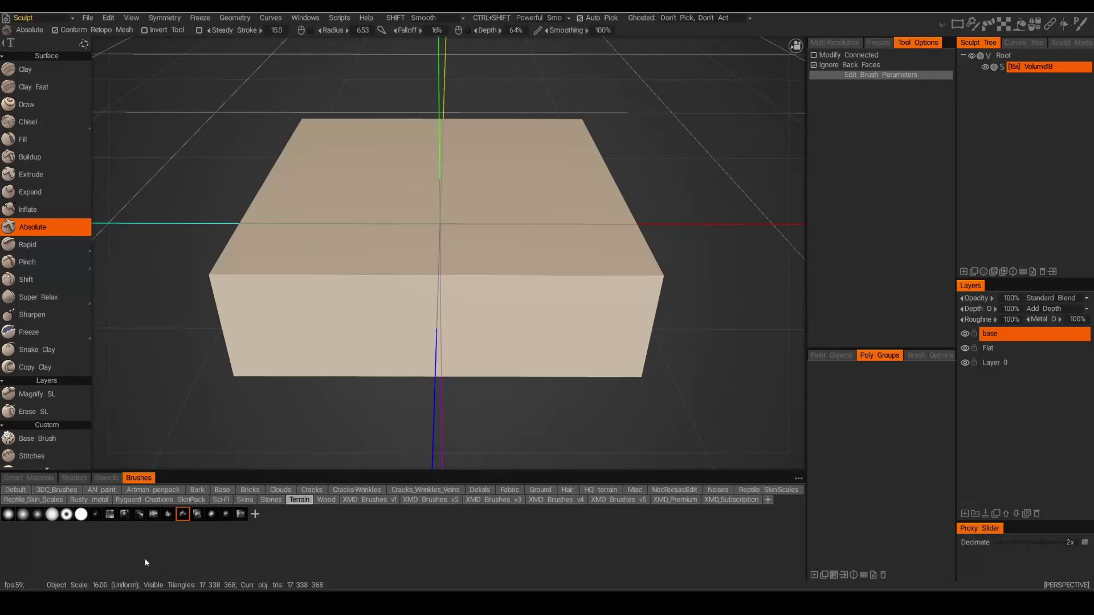
Stamp the square terrain alpha from the Terrain set across the block's whole upper face, about 73 in radius.
{"action": "left_click", "coordinate": [110, 514]}
{"action": "mouse_move", "coordinate": [420, 166]}
{"action": "left_mouse_down", "text": "alt"}
{"action": "mouse_move", "coordinate": [426, 231]}
{"action": "mouse_move", "coordinate": [437, 239]}
{"action": "mouse_move", "coordinate": [428, 233]}
{"action": "left_mouse_up", "text": "alt"}
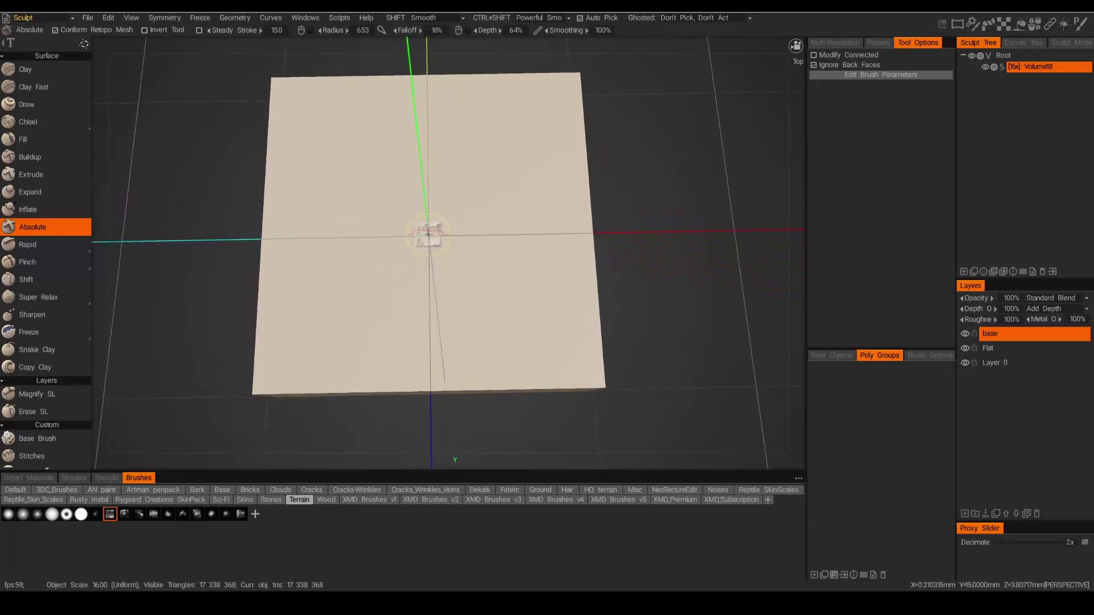
{"action": "mouse_move", "coordinate": [429, 236]}
{"action": "right_mouse_down"}
{"action": "mouse_move", "coordinate": [399, 236]}
{"action": "mouse_move", "coordinate": [672, 233]}
{"action": "right_mouse_up"}
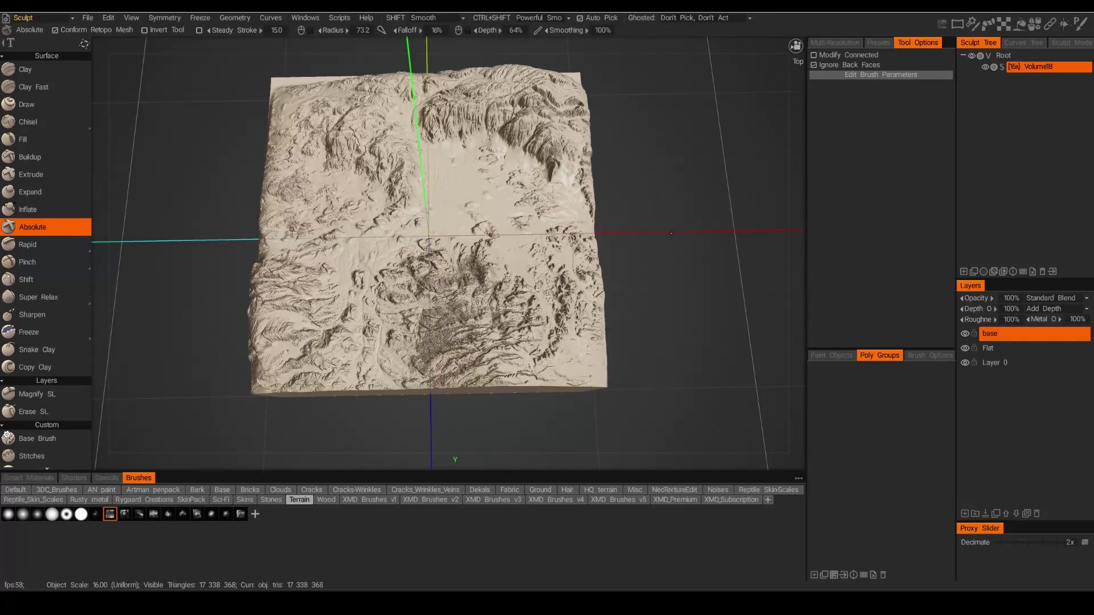
Set the depth opacity of the base layer to 60%.
{"action": "left_click_drag", "start_coordinate": [651, 349], "coordinate": [713, 205]}
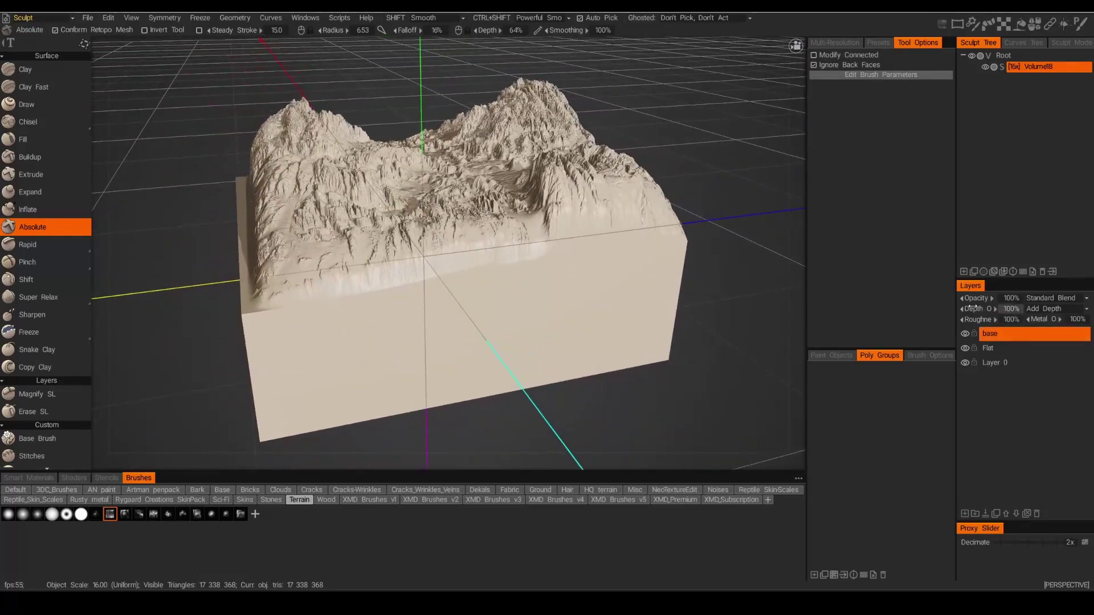
{"action": "left_click", "coordinate": [1012, 309]}
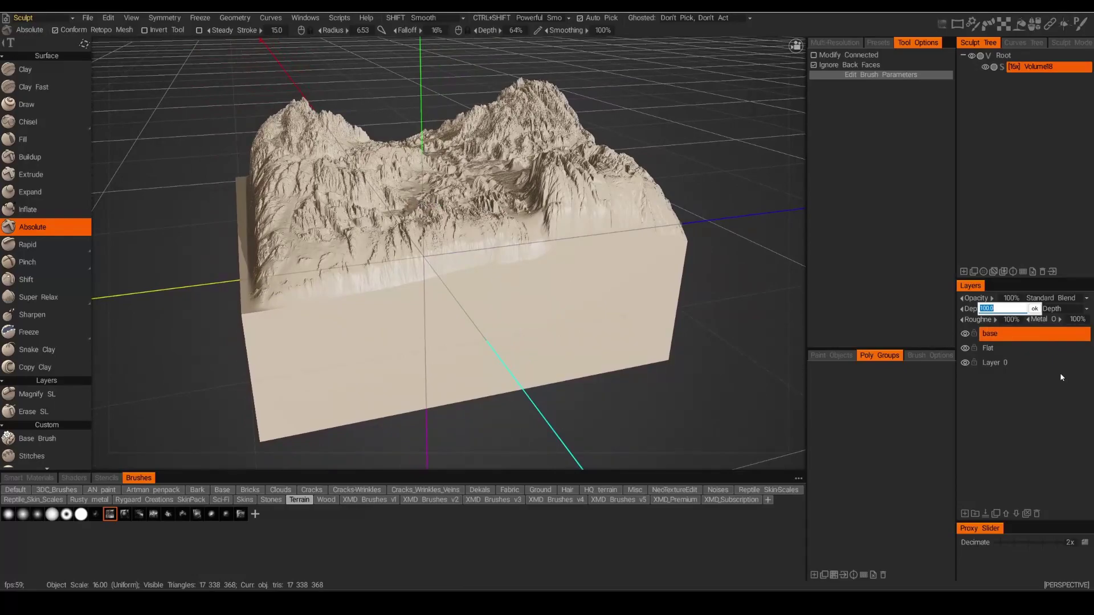
{"action": "type", "text": "60"}
{"action": "key", "text": "Return"}
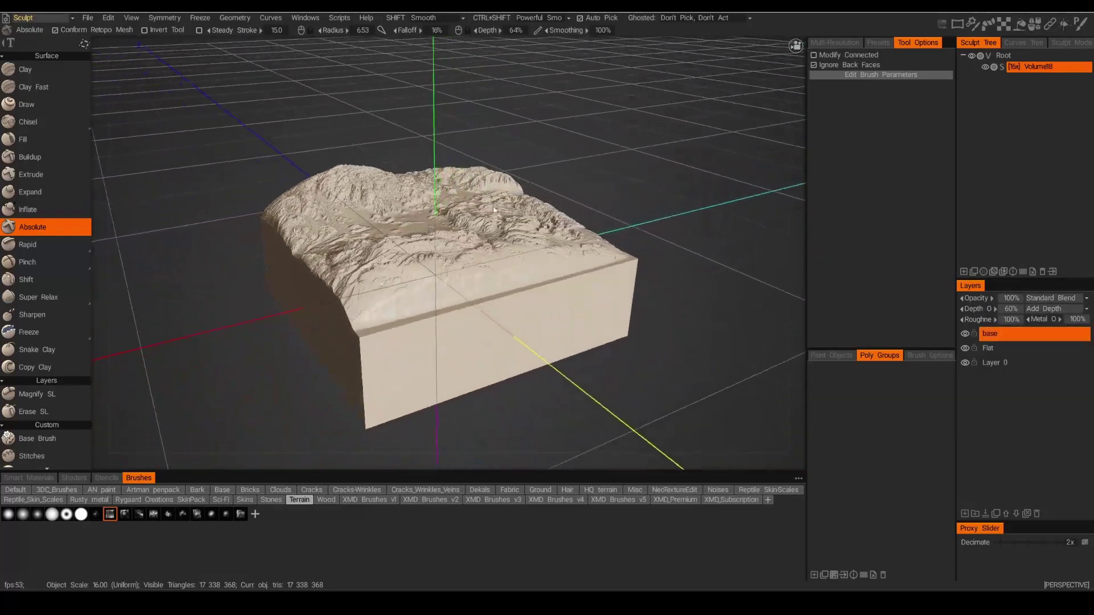
Add a new layer above base and try stamping a mountain alpha on the valley area with the Absolute brush.
{"action": "left_click", "coordinate": [966, 514]}
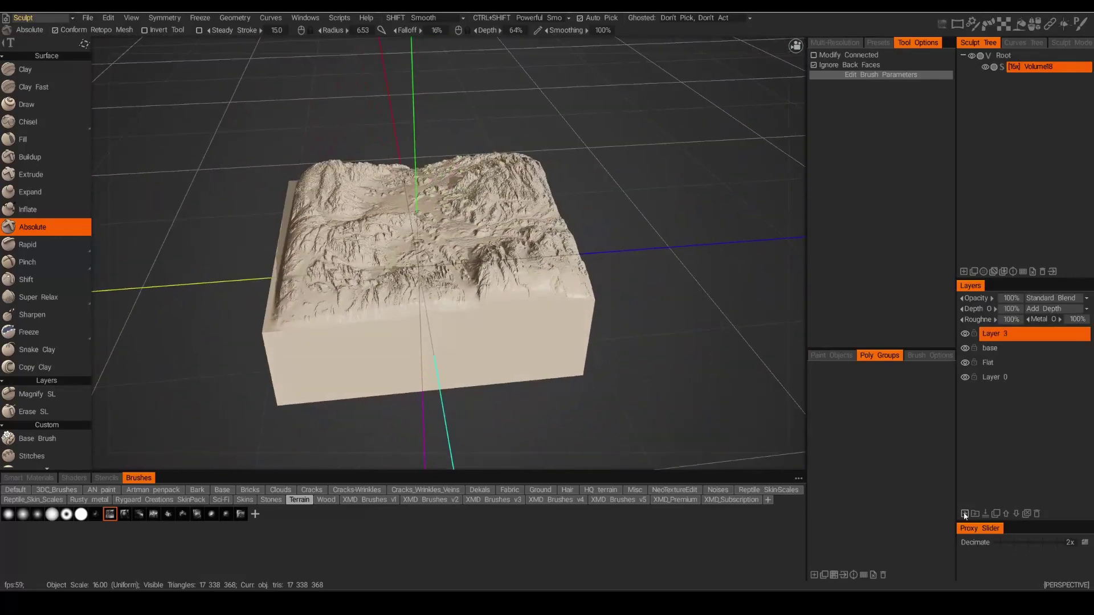
{"action": "left_click", "coordinate": [169, 514]}
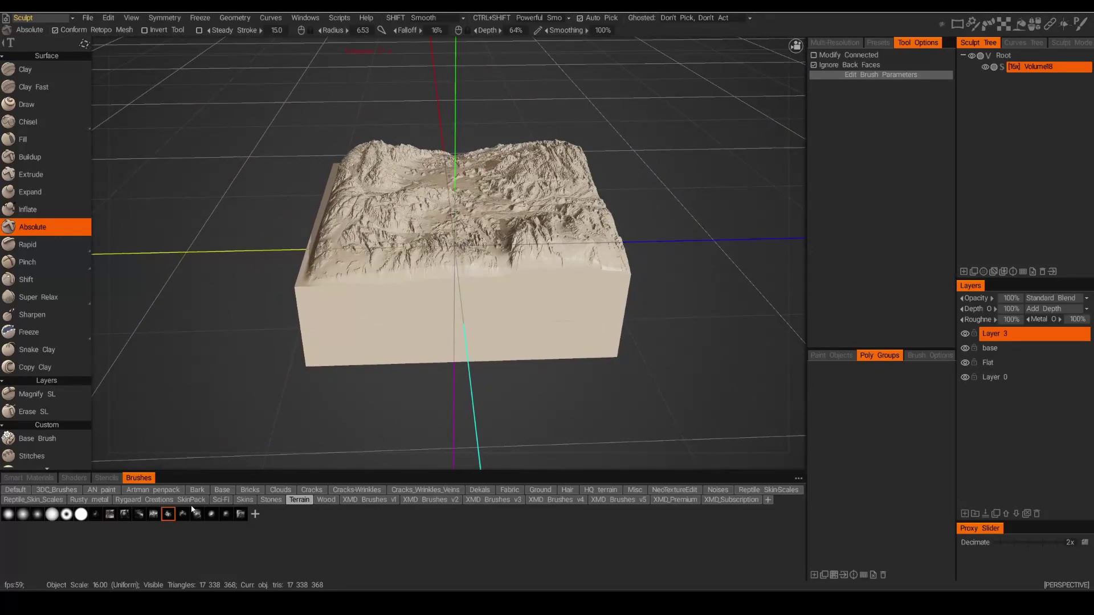
{"action": "scroll", "coordinate": [354, 337], "scroll_direction": "up", "scroll_amount": 5}
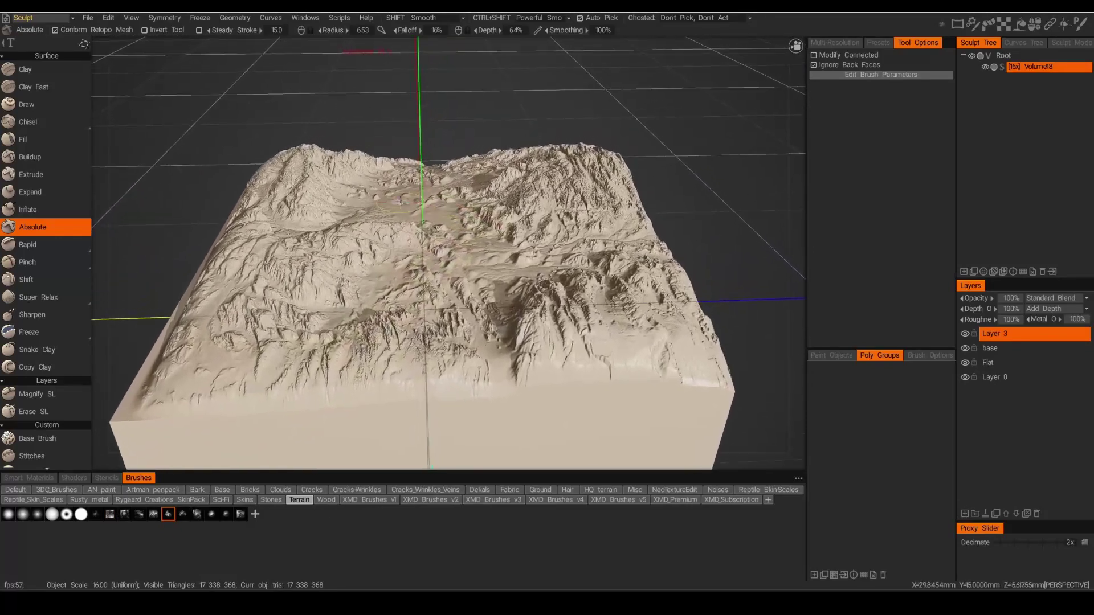
{"action": "scroll", "coordinate": [393, 201], "scroll_direction": "up", "scroll_amount": 1}
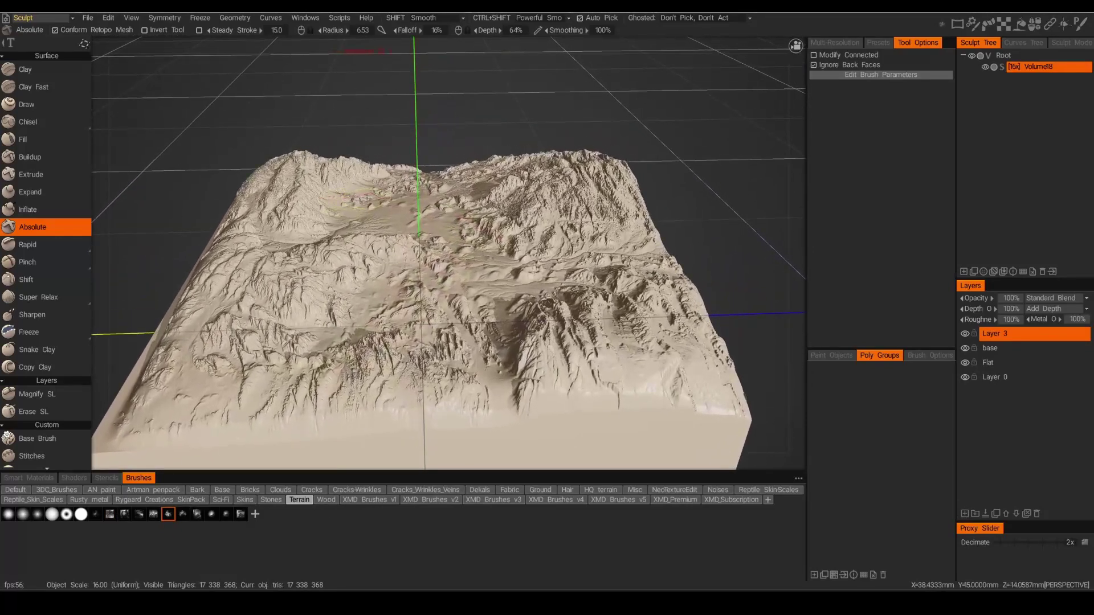
{"action": "right_click_drag", "start_coordinate": [367, 199], "coordinate": [285, 199]}
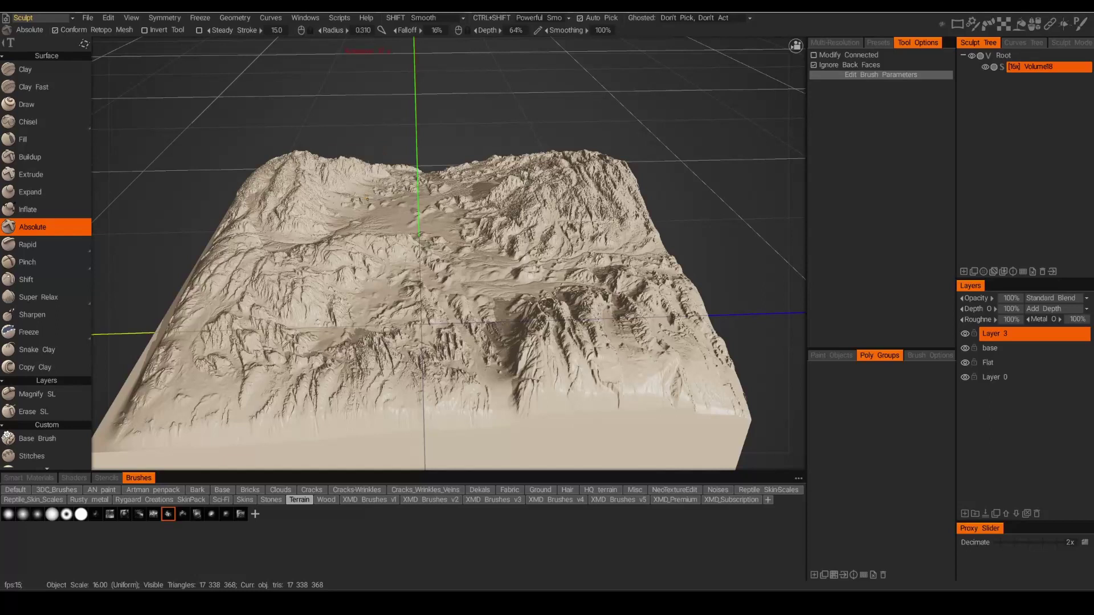
{"action": "left_click_drag", "start_coordinate": [367, 199], "coordinate": [366, 201]}
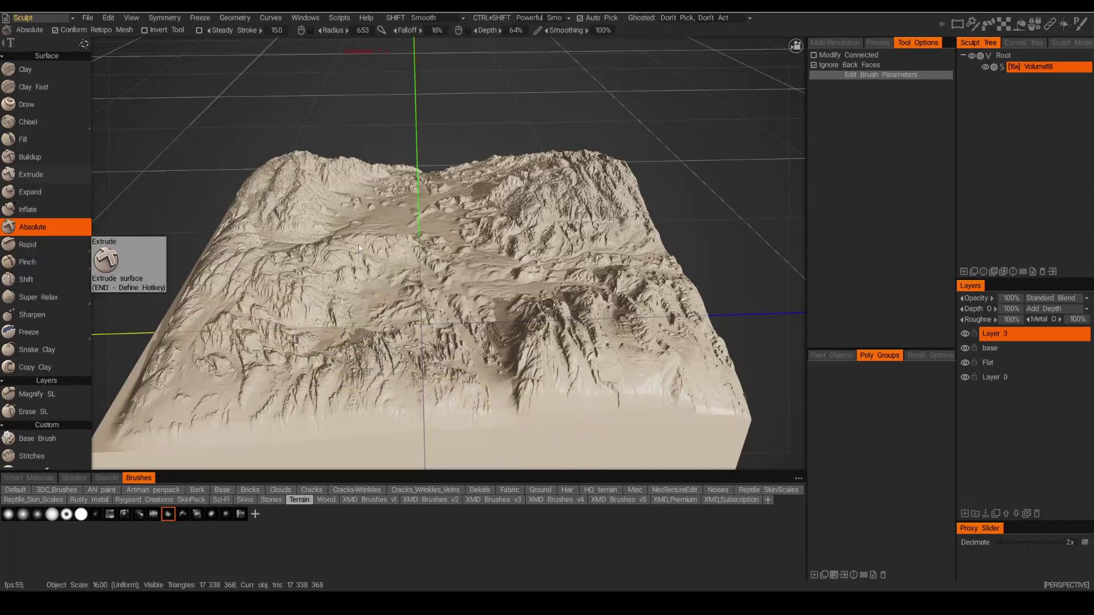
Try stamping the same mountain alpha over the valley with the Extrude tool and undo the stamps.
{"action": "left_click", "coordinate": [169, 515]}
{"action": "scroll", "coordinate": [356, 210], "scroll_direction": "up", "scroll_amount": 5}
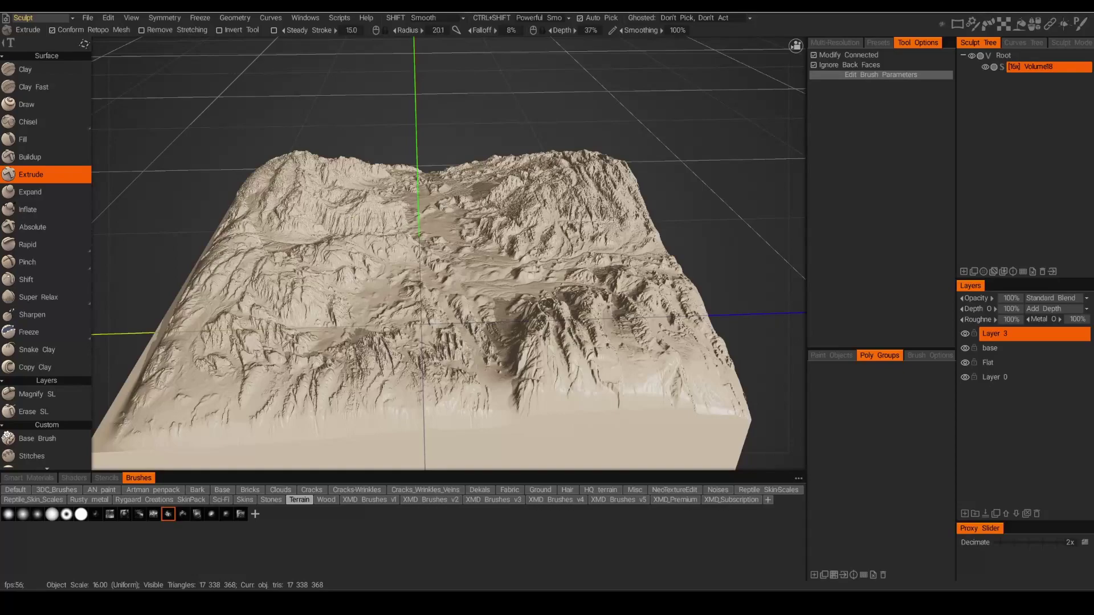
{"action": "mouse_move", "coordinate": [402, 214]}
{"action": "left_mouse_down", "text": "alt"}
{"action": "mouse_move", "coordinate": [447, 275]}
{"action": "mouse_move", "coordinate": [440, 269]}
{"action": "mouse_move", "coordinate": [518, 268]}
{"action": "left_mouse_up", "text": "alt"}
{"action": "key", "text": "ctrl+z"}
{"action": "key", "text": "ctrl+z"}
{"action": "key", "text": "ctrl+z"}
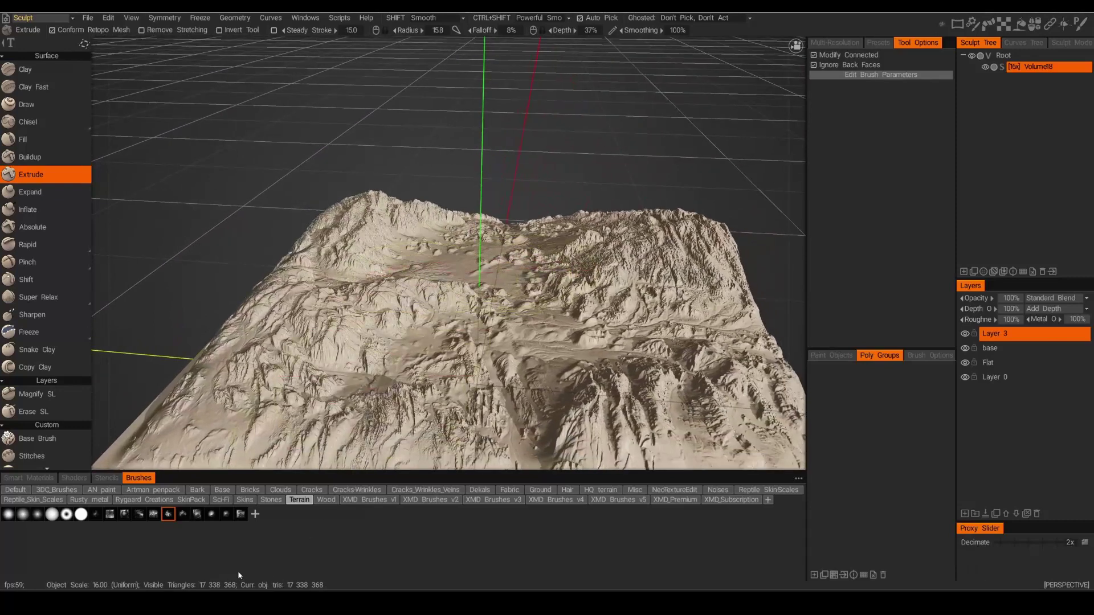
Stamp the neighbouring ridge-shaped Terrain alpha over the valley between the rear hills using Extrude at 47% depth.
{"action": "left_click", "coordinate": [182, 514]}
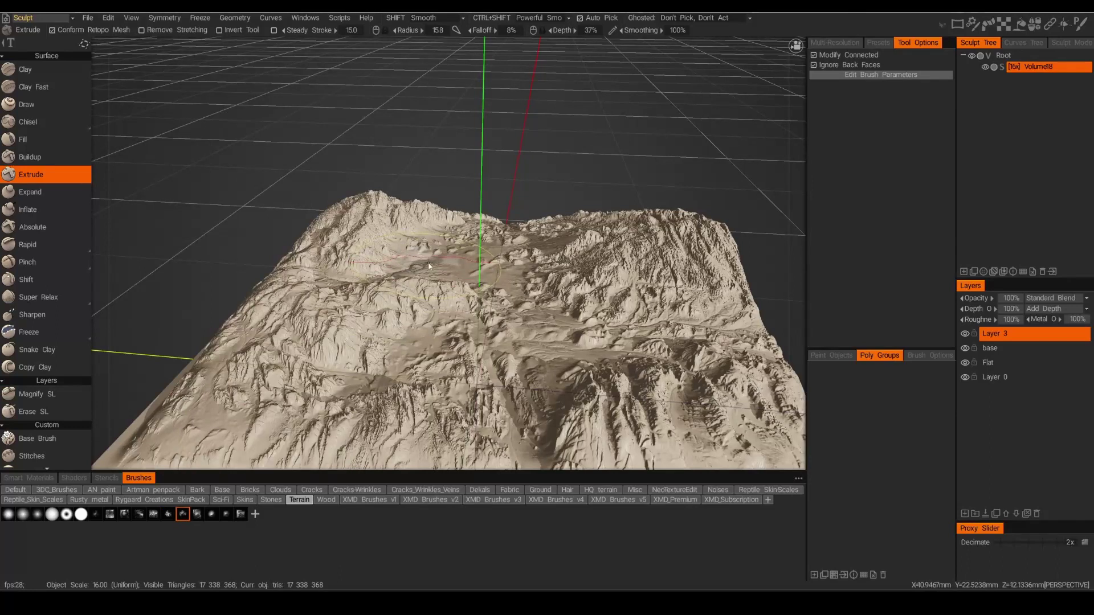
{"action": "right_click_drag", "start_coordinate": [428, 255], "coordinate": [429, 254]}
{"action": "left_click_drag", "start_coordinate": [428, 254], "coordinate": [428, 266]}
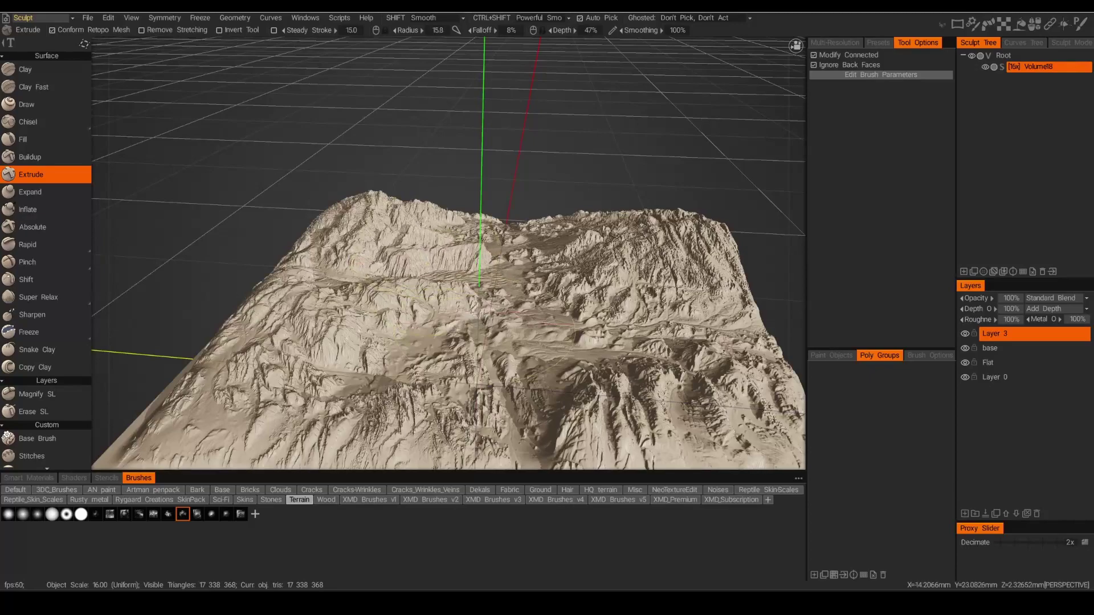
Stamp the peak-shaped Terrain alpha onto the rear hills using Extrude with a radius of 14.3 and a depth of 35%.
{"action": "mouse_move", "coordinate": [559, 324]}
{"action": "left_mouse_down", "text": "alt"}
{"action": "mouse_move", "coordinate": [481, 330]}
{"action": "mouse_move", "coordinate": [507, 322]}
{"action": "mouse_move", "coordinate": [548, 338]}
{"action": "left_mouse_up", "text": "alt"}
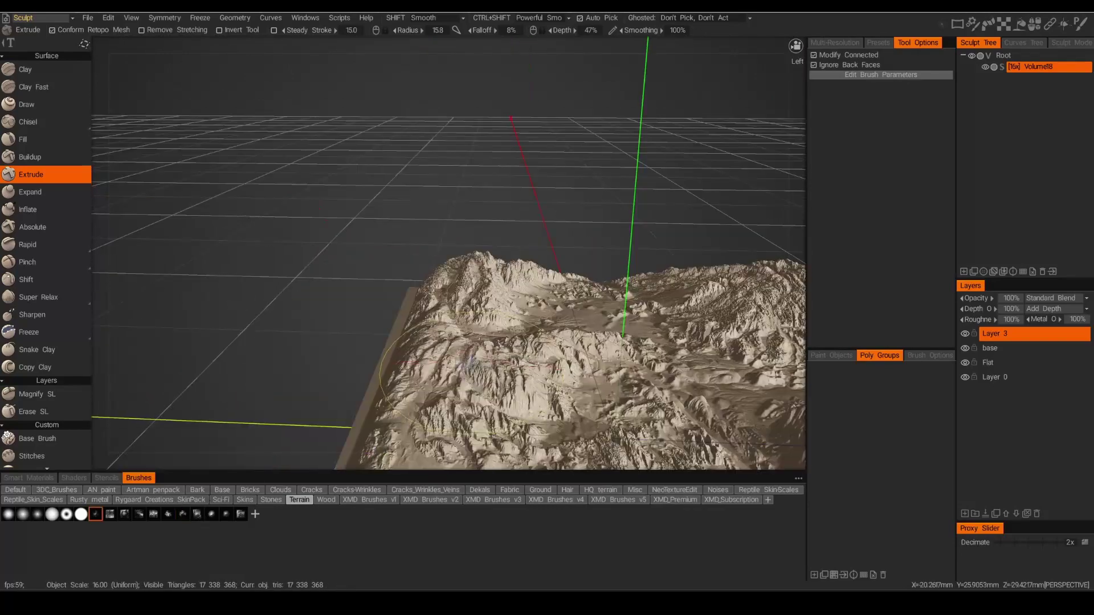
{"action": "left_click_drag", "start_coordinate": [468, 364], "coordinate": [509, 332], "text": "alt"}
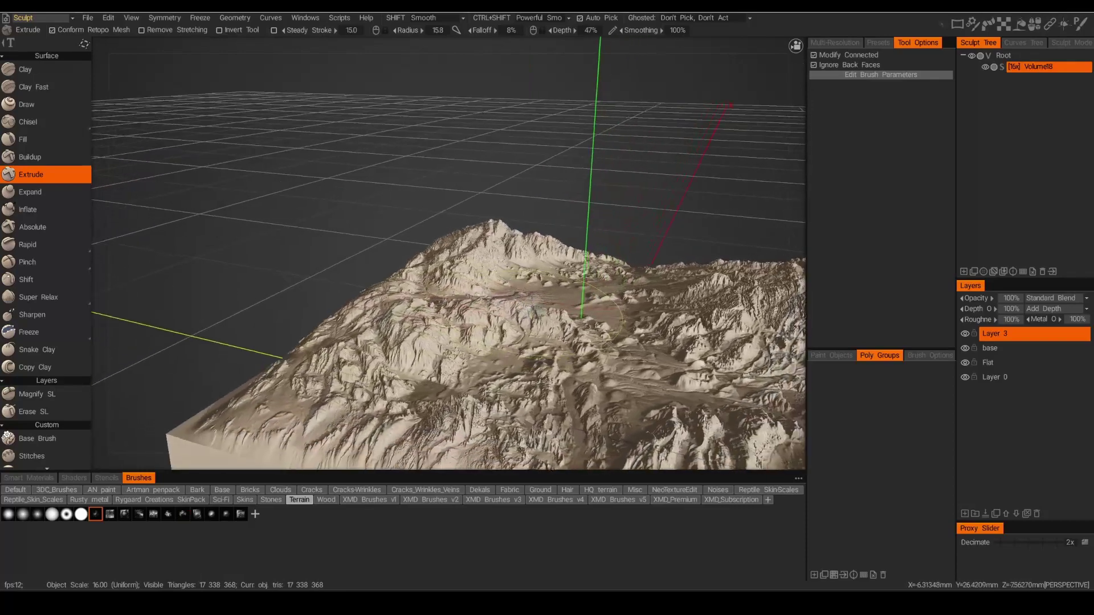
{"action": "left_click_drag", "start_coordinate": [532, 308], "coordinate": [542, 301], "text": "alt"}
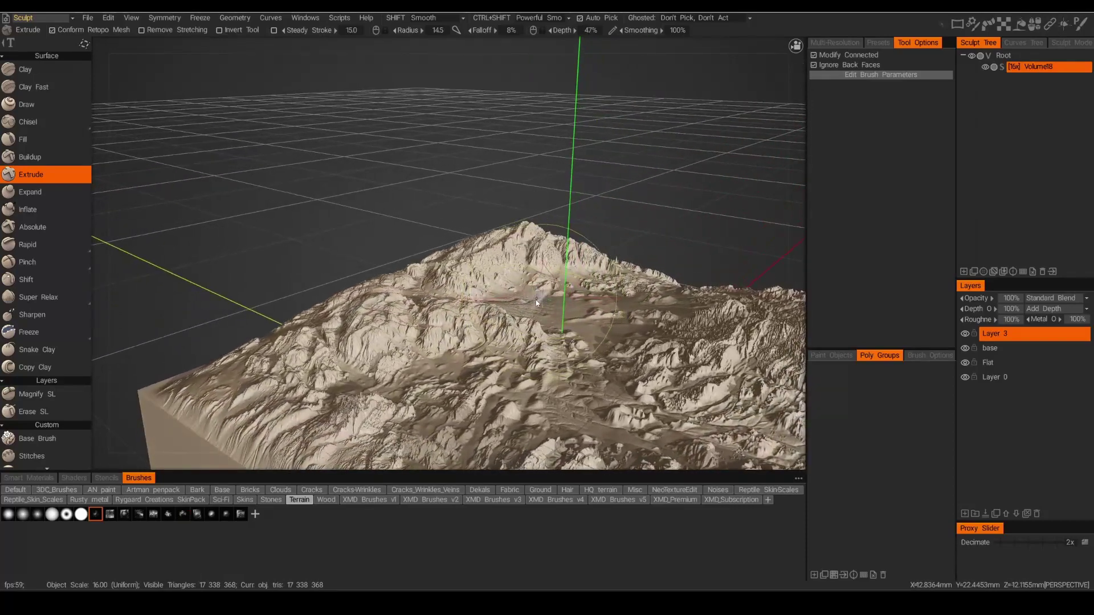
{"action": "middle_click_drag", "start_coordinate": [536, 300], "coordinate": [510, 287]}
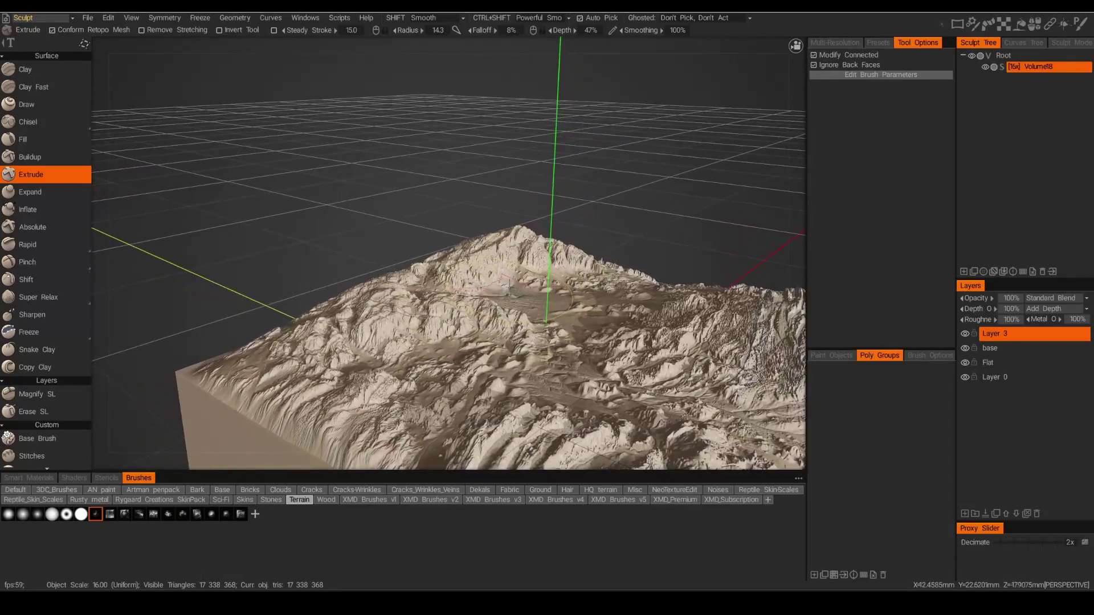
{"action": "left_click_drag", "start_coordinate": [558, 273], "coordinate": [557, 146]}
{"action": "middle_click_drag", "start_coordinate": [567, 246], "coordinate": [604, 250]}
{"action": "mouse_move", "coordinate": [623, 278]}
{"action": "left_mouse_down", "text": "alt"}
{"action": "mouse_move", "coordinate": [579, 228]}
{"action": "mouse_move", "coordinate": [540, 285]}
{"action": "mouse_move", "coordinate": [491, 292]}
{"action": "mouse_move", "coordinate": [488, 280]}
{"action": "mouse_move", "coordinate": [500, 285]}
{"action": "left_mouse_up", "text": "alt"}
{"action": "right_click_drag", "start_coordinate": [501, 285], "coordinate": [477, 289]}
{"action": "mouse_move", "coordinate": [479, 289]}
{"action": "left_mouse_down"}
{"action": "mouse_move", "coordinate": [582, 267]}
{"action": "mouse_move", "coordinate": [650, 217]}
{"action": "mouse_move", "coordinate": [598, 239]}
{"action": "mouse_move", "coordinate": [493, 324]}
{"action": "left_mouse_up"}
{"action": "middle_click_drag", "start_coordinate": [504, 322], "coordinate": [498, 331]}
{"action": "left_click_drag", "start_coordinate": [498, 330], "coordinate": [503, 423], "text": "alt"}
{"action": "middle_click_drag", "start_coordinate": [502, 423], "coordinate": [516, 416], "text": "alt"}
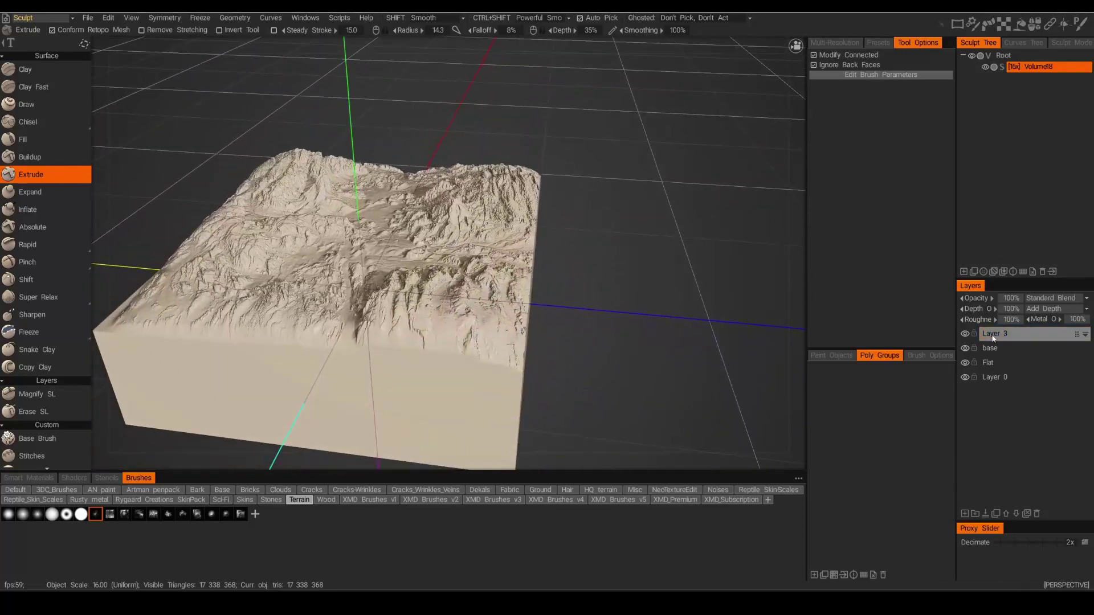
Rename Layer 3 as Peaks.
{"action": "double_click", "coordinate": [994, 336]}
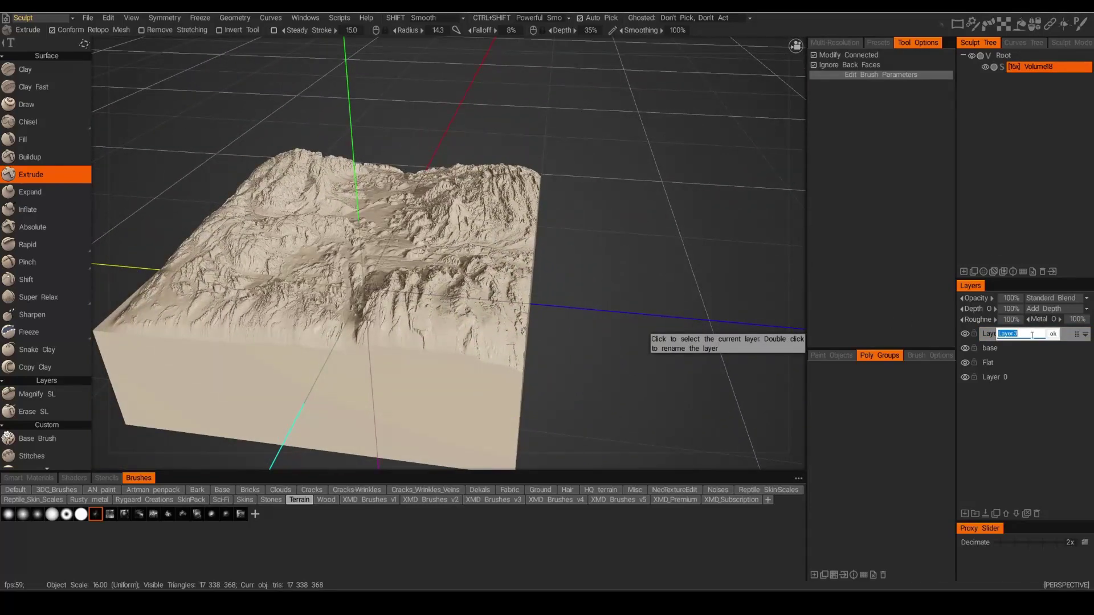
{"action": "type", "text": "Peaks"}
{"action": "key", "text": "Return"}
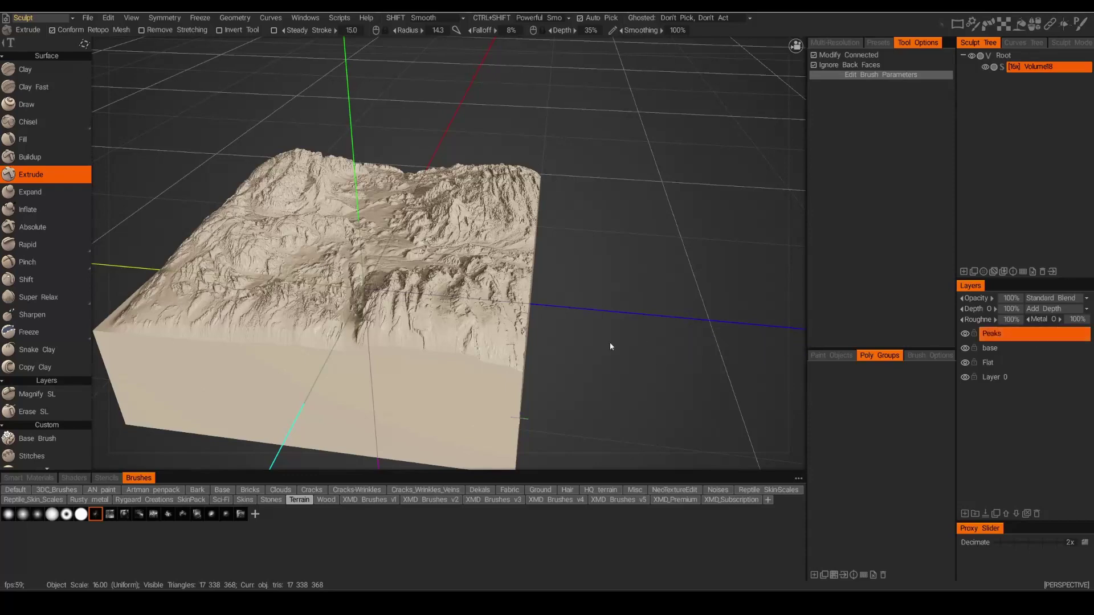
Choose the elongated ridge-shaped Terrain alpha for Extrude and set the brush falloff to 40%.
{"action": "mouse_move", "coordinate": [610, 342]}
{"action": "middle_mouse_down"}
{"action": "mouse_move", "coordinate": [572, 356]}
{"action": "mouse_move", "coordinate": [422, 221]}
{"action": "mouse_move", "coordinate": [332, 254]}
{"action": "mouse_move", "coordinate": [376, 231]}
{"action": "middle_mouse_up"}
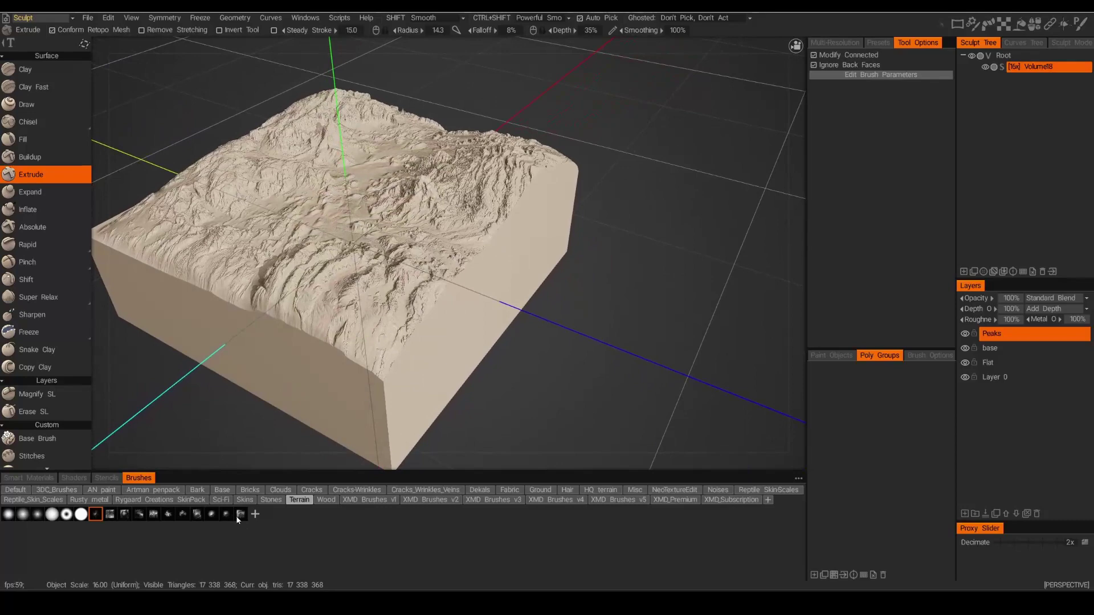
{"action": "left_click", "coordinate": [153, 514]}
{"action": "scroll", "coordinate": [247, 466], "scroll_direction": "up", "scroll_amount": 3}
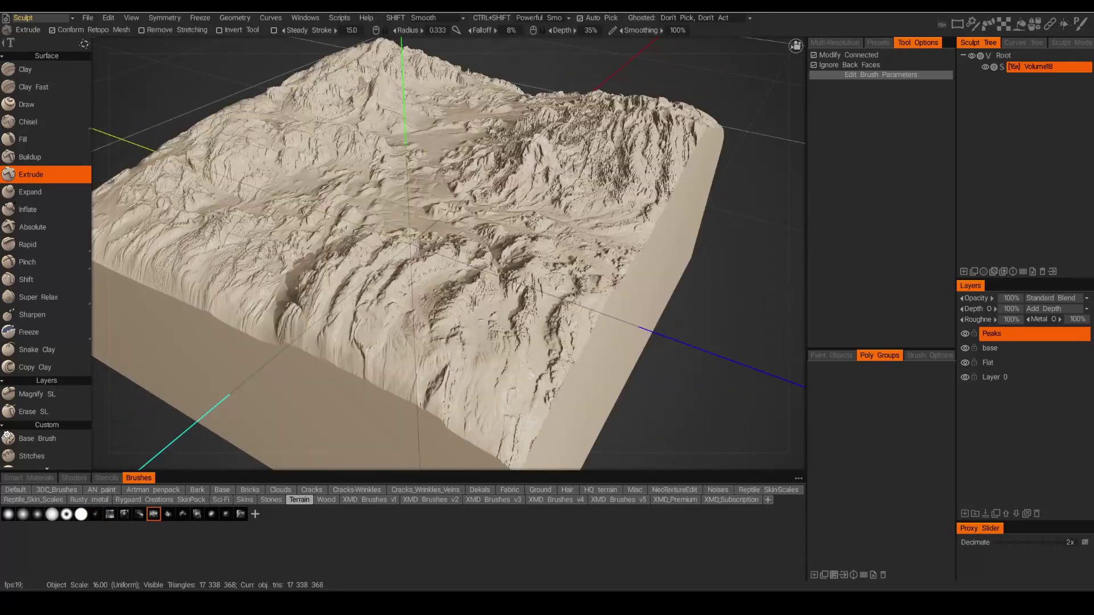
{"action": "mouse_move", "coordinate": [436, 218]}
{"action": "middle_mouse_down"}
{"action": "mouse_move", "coordinate": [371, 237]}
{"action": "mouse_move", "coordinate": [399, 231]}
{"action": "mouse_move", "coordinate": [406, 245]}
{"action": "middle_mouse_up"}
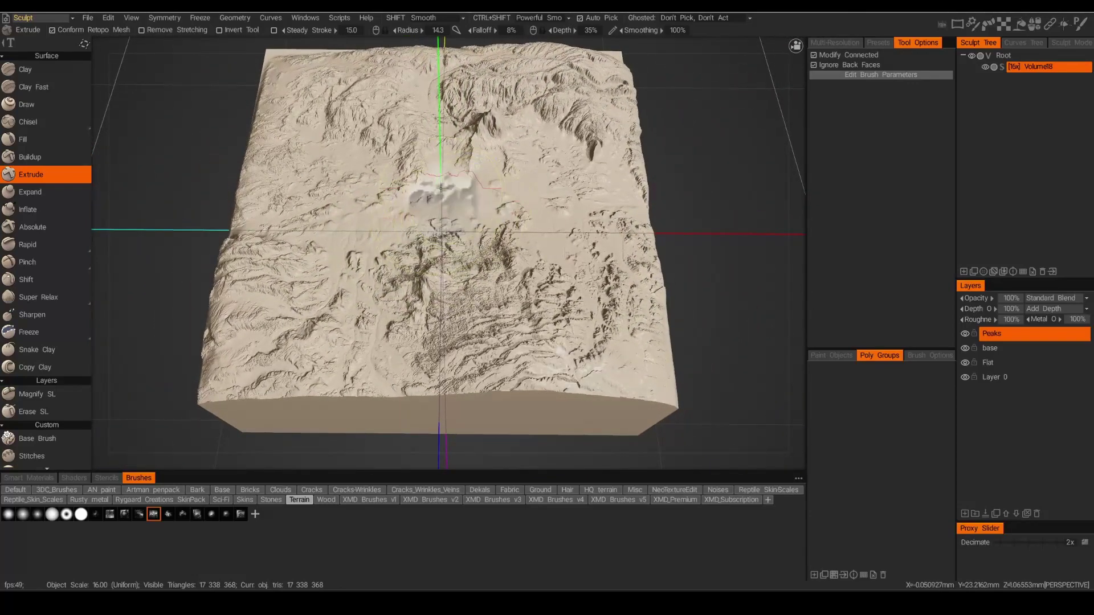
{"action": "middle_click_drag", "start_coordinate": [440, 189], "coordinate": [447, 199]}
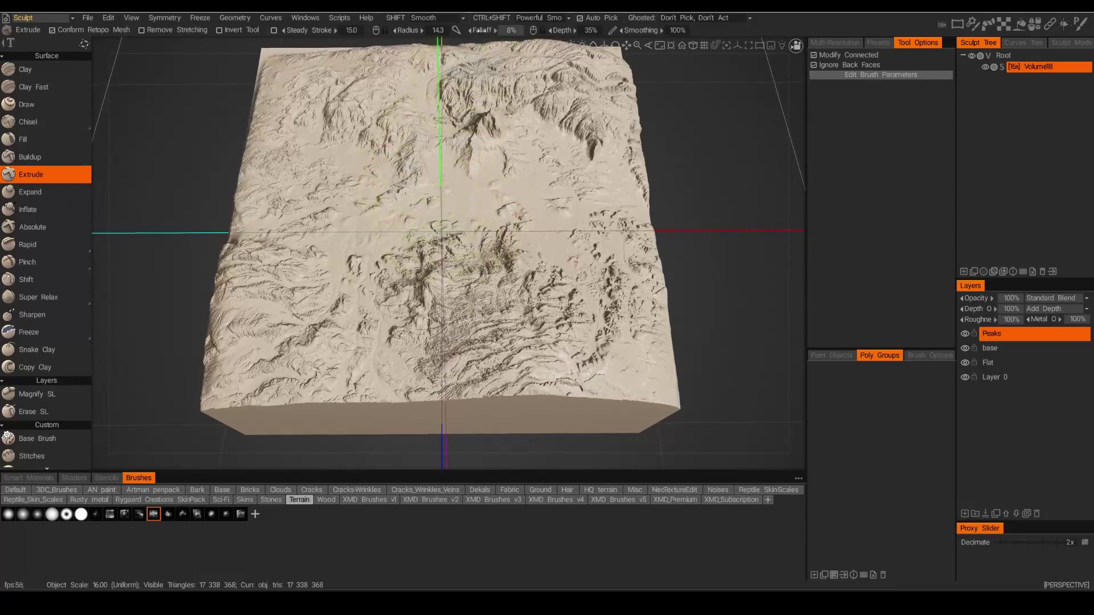
{"action": "left_click_drag", "start_coordinate": [483, 30], "coordinate": [510, 37]}
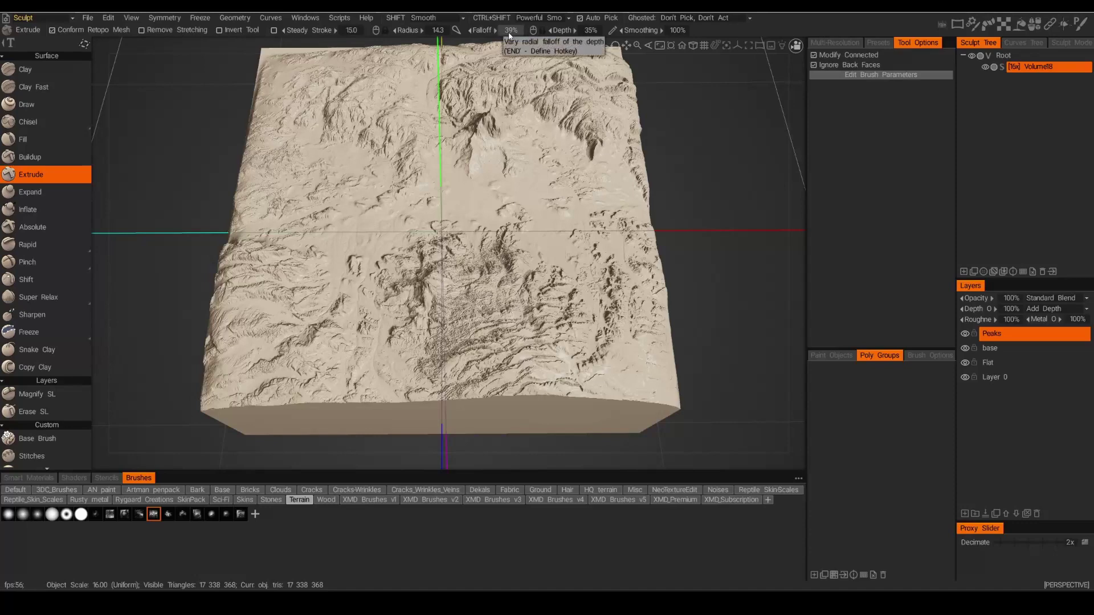
Stamp the ridge alpha in an overlapping chain across the middle of the terrain, using Extrude at 35% depth.
{"action": "middle_click_drag", "start_coordinate": [450, 214], "coordinate": [383, 203]}
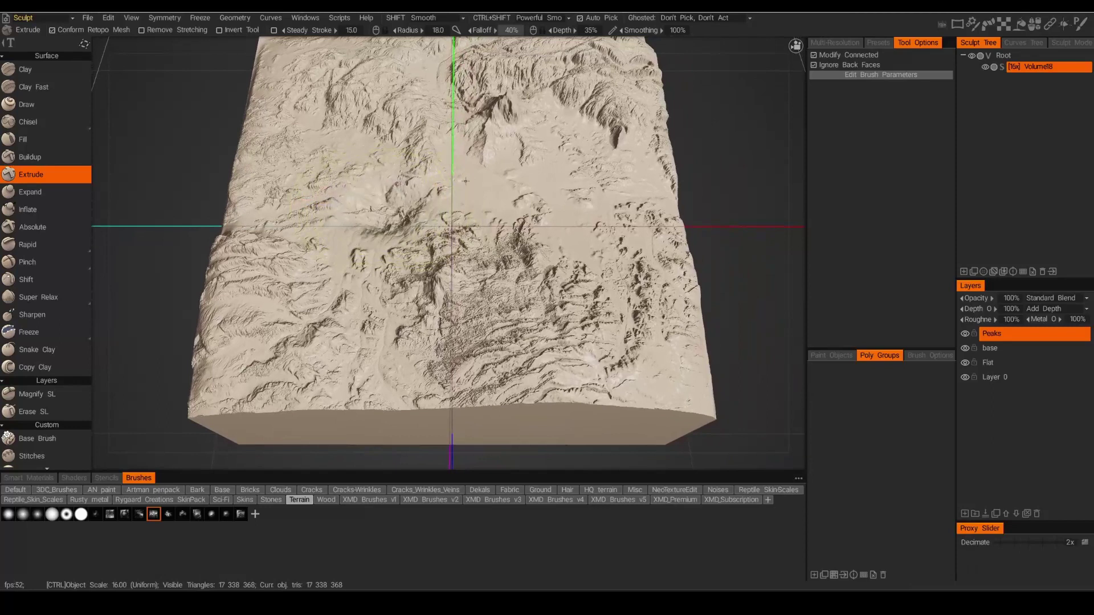
{"action": "left_click_drag", "start_coordinate": [482, 166], "coordinate": [464, 175]}
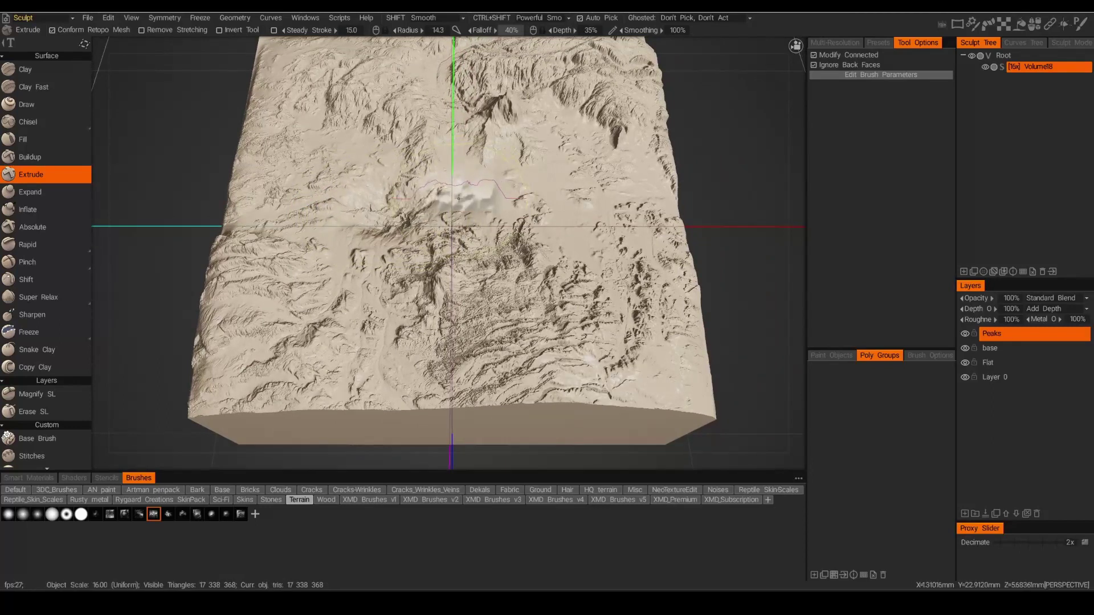
{"action": "middle_click_drag", "start_coordinate": [510, 195], "coordinate": [449, 189]}
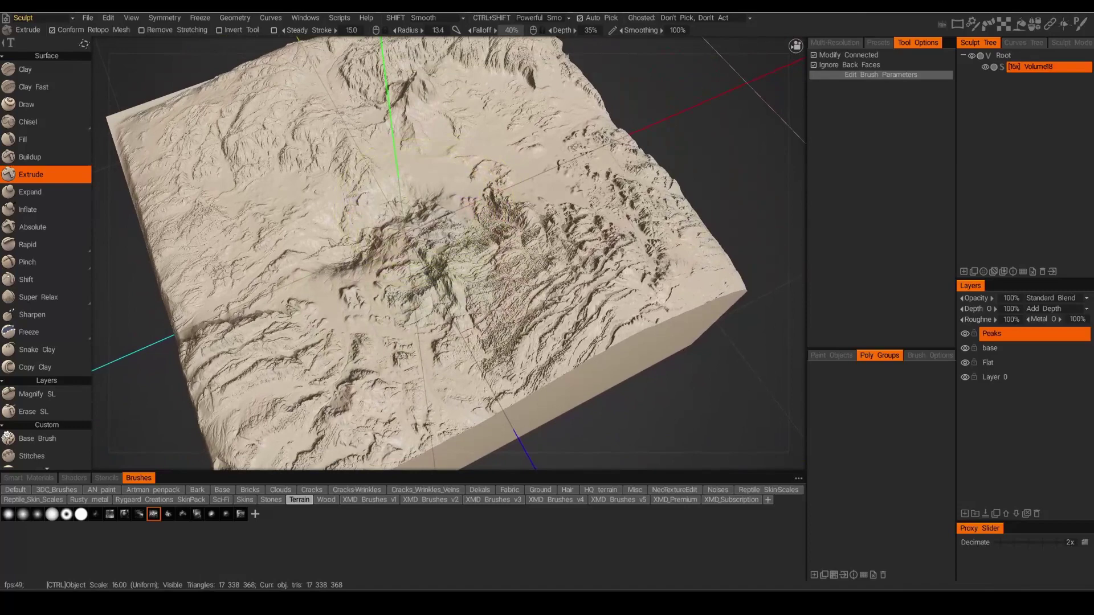
{"action": "right_click_drag", "start_coordinate": [501, 182], "coordinate": [538, 182]}
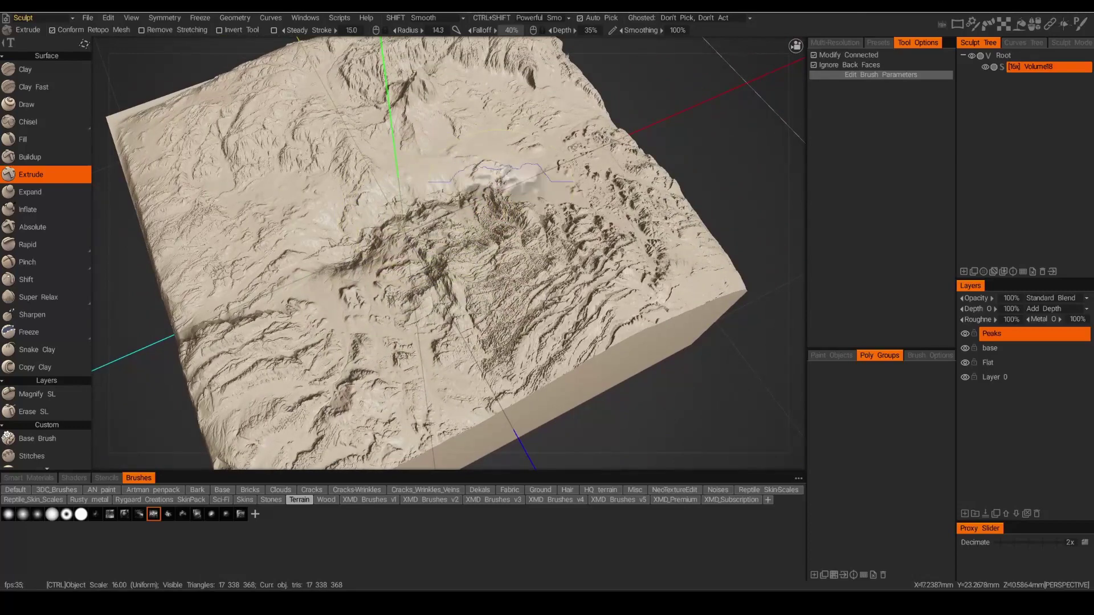
{"action": "left_click", "coordinate": [530, 161]}
{"action": "left_click", "coordinate": [478, 178]}
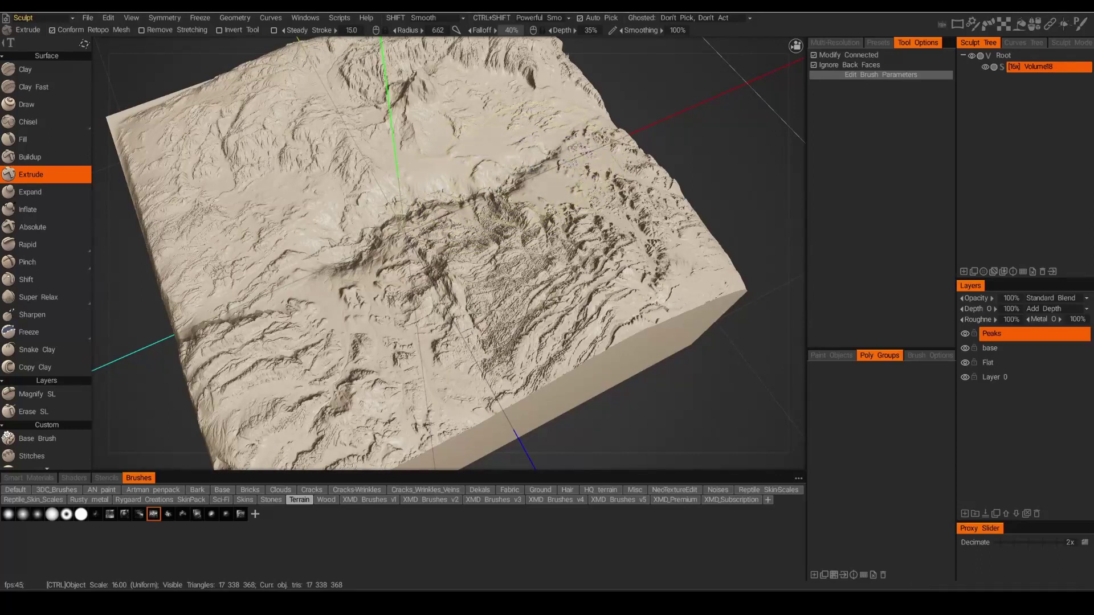
{"action": "left_click", "coordinate": [568, 131]}
{"action": "right_click_drag", "start_coordinate": [582, 116], "coordinate": [578, 130]}
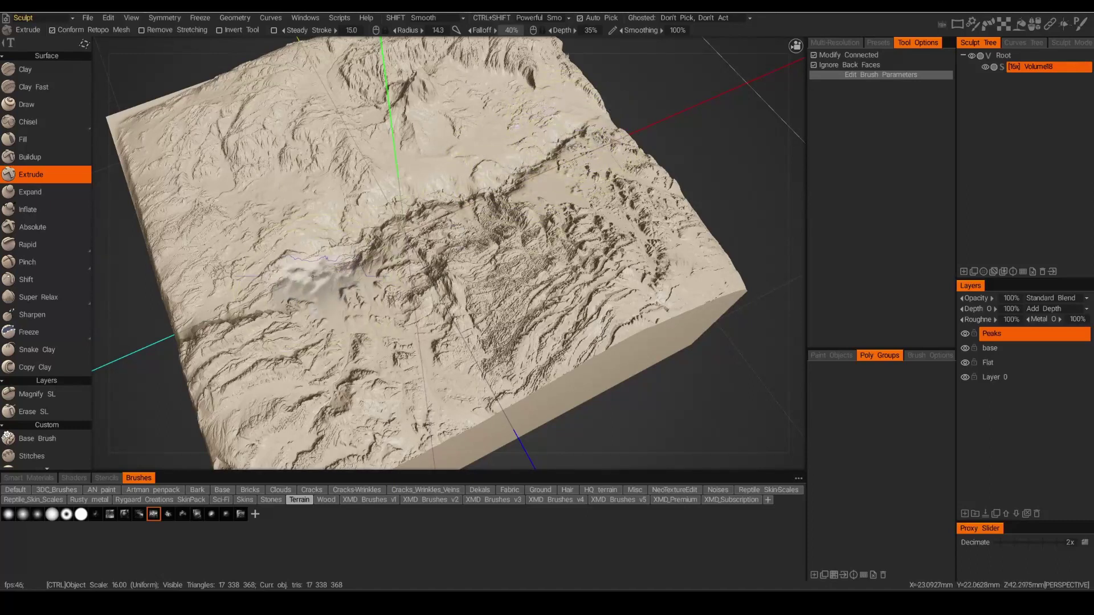
{"action": "left_click_drag", "start_coordinate": [413, 258], "coordinate": [222, 317]}
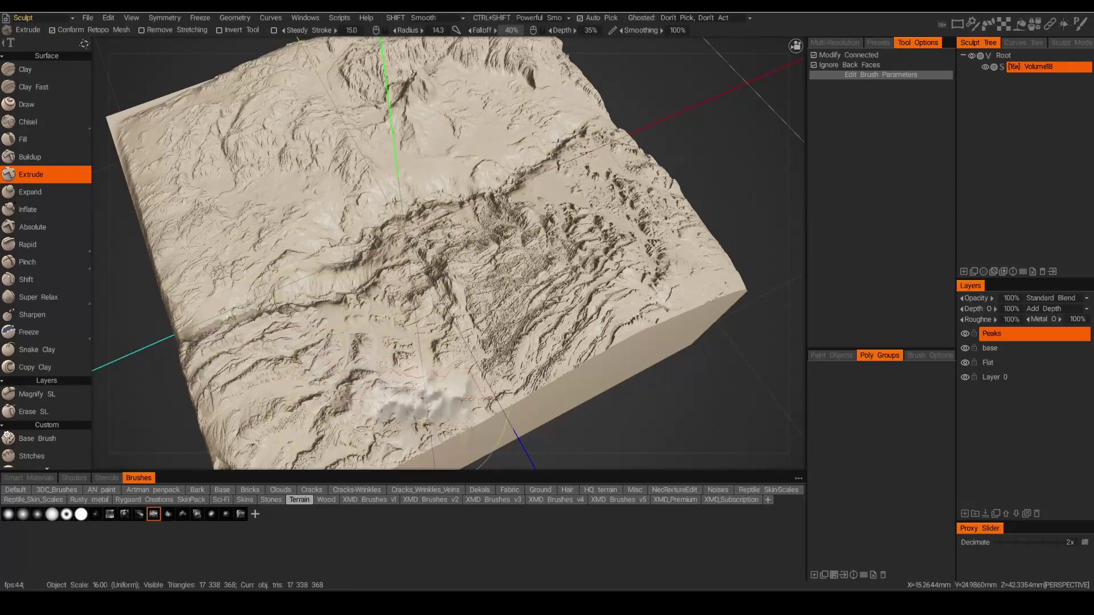
Try another ridge stamp in the valley from the side of the block and undo it.
{"action": "left_click_drag", "start_coordinate": [433, 400], "coordinate": [480, 397], "text": "alt"}
{"action": "middle_click_drag", "start_coordinate": [467, 399], "coordinate": [541, 303]}
{"action": "left_click_drag", "start_coordinate": [541, 303], "coordinate": [613, 242], "text": "alt"}
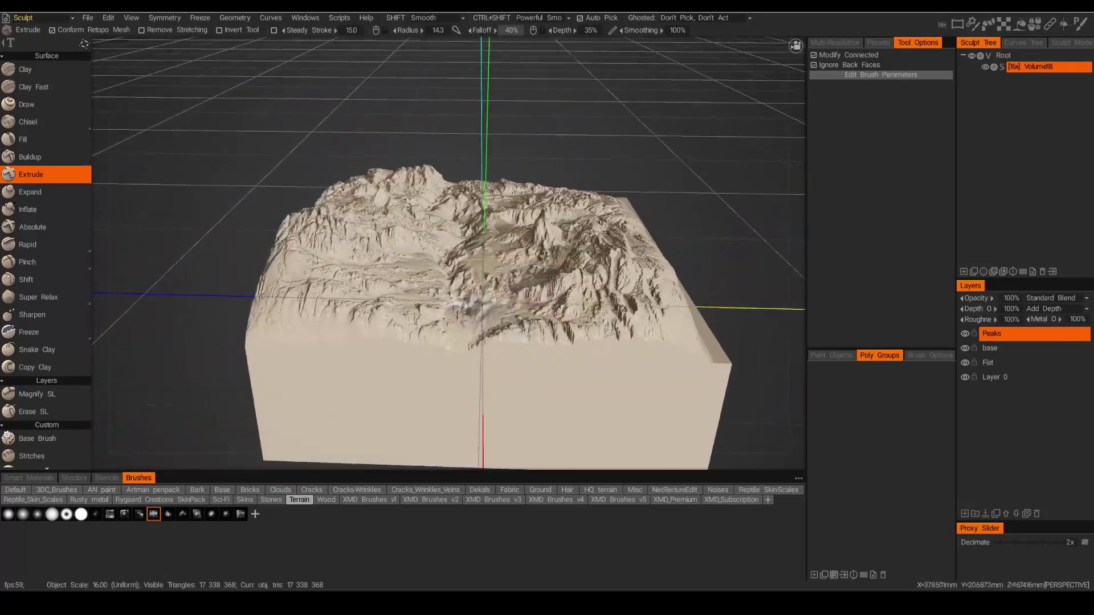
{"action": "scroll", "coordinate": [456, 330], "scroll_direction": "up", "scroll_amount": 4}
{"action": "middle_click_drag", "start_coordinate": [415, 356], "coordinate": [426, 252]}
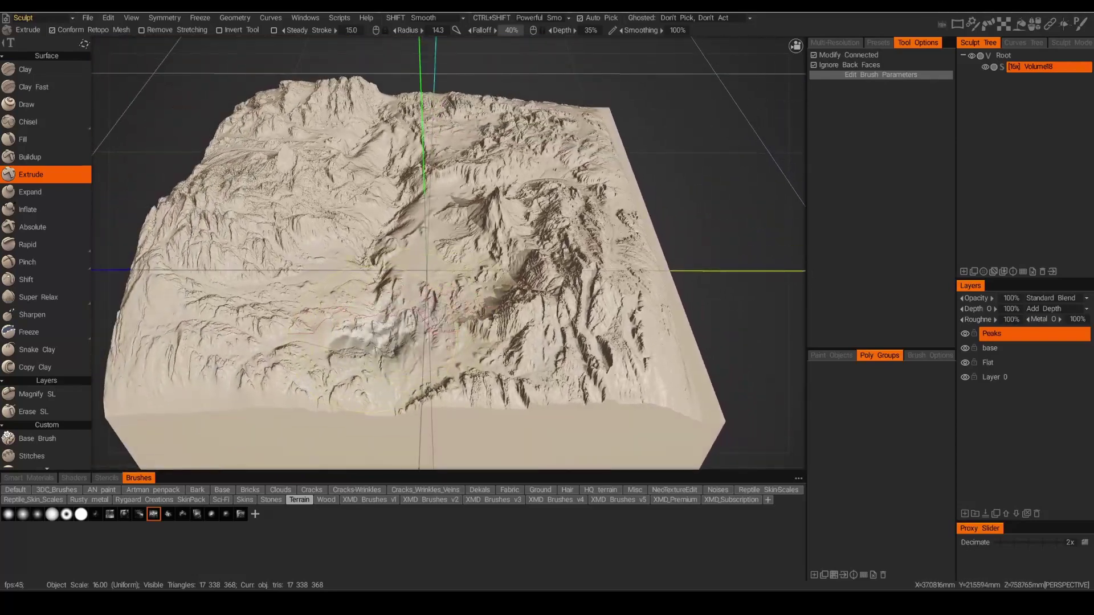
{"action": "key", "text": "ctrl"}
{"action": "key", "text": "ctrl+z"}
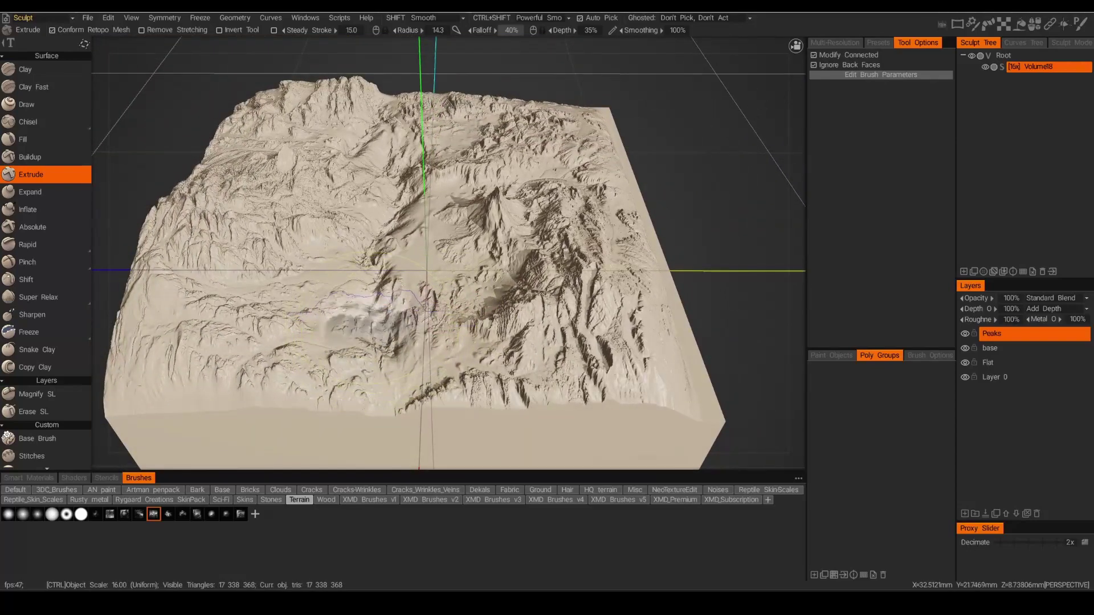
{"action": "middle_click_drag", "start_coordinate": [378, 345], "coordinate": [424, 264]}
{"action": "scroll", "coordinate": [501, 383], "scroll_direction": "down", "scroll_amount": 3}
{"action": "middle_click_drag", "start_coordinate": [500, 383], "coordinate": [422, 443]}
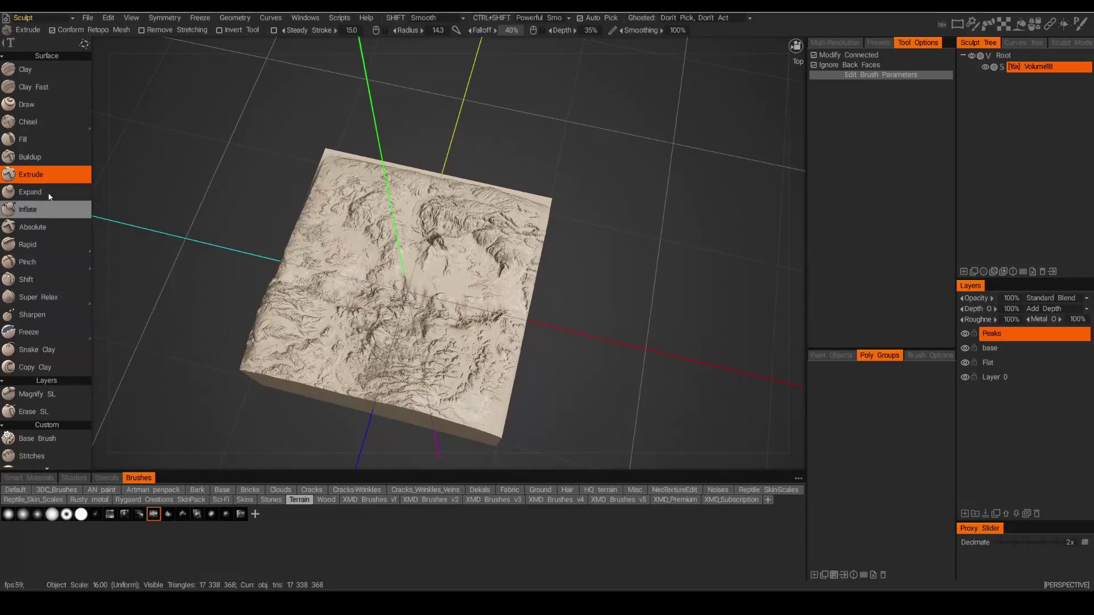
Switch to the Chisel tool and add a new layer above Peaks.
{"action": "left_click", "coordinate": [28, 121]}
{"action": "scroll", "coordinate": [509, 296], "scroll_direction": "up", "scroll_amount": 6}
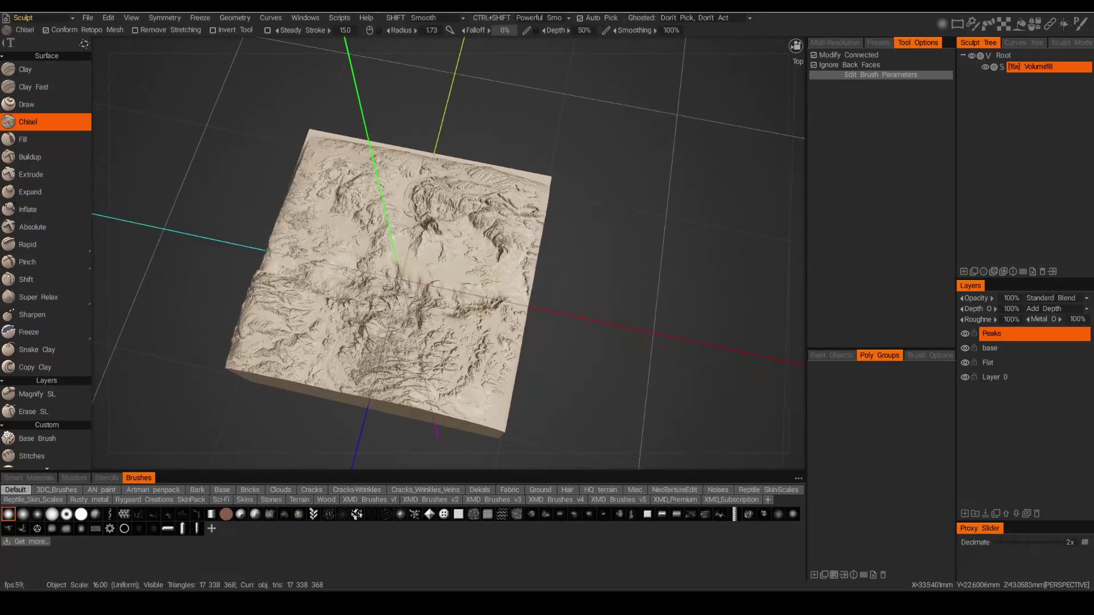
{"action": "left_click_drag", "start_coordinate": [428, 290], "coordinate": [406, 291], "text": "alt"}
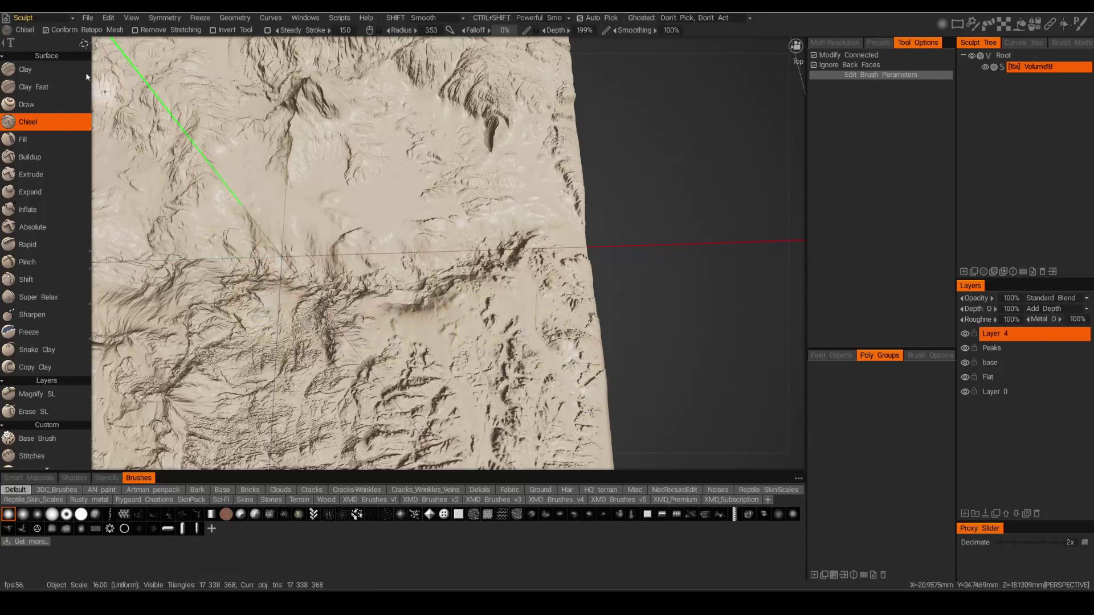
Chisel along the central ridge crest using the freehand curve stroke mode, with a radius of 3.71 and a depth of 127%.
{"action": "left_click", "coordinate": [84, 44]}
{"action": "left_click", "coordinate": [161, 46]}
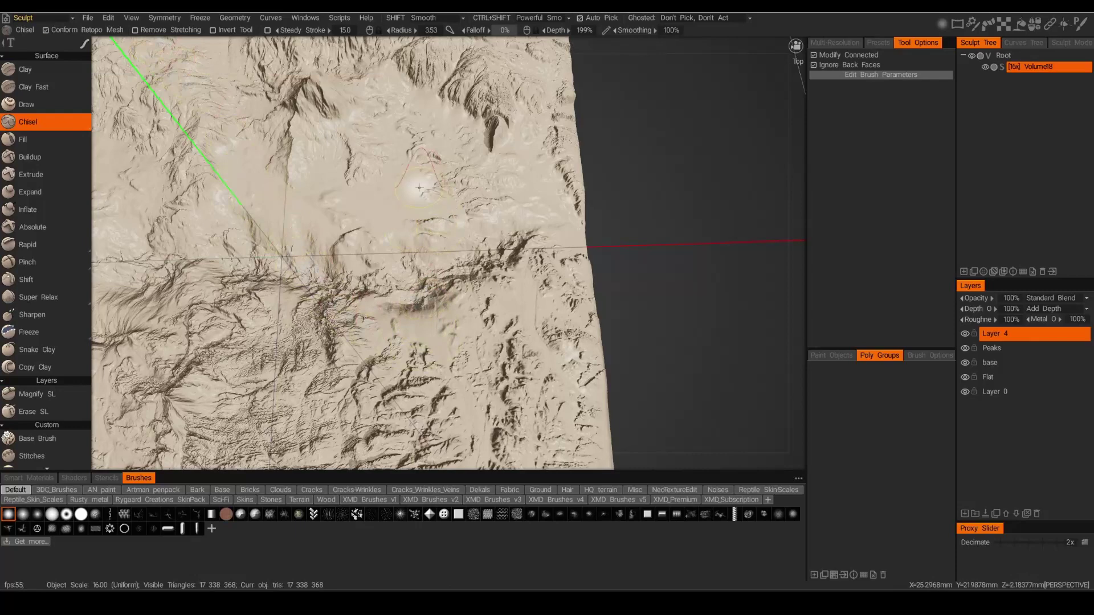
{"action": "left_click_drag", "start_coordinate": [420, 273], "coordinate": [320, 291], "text": "alt"}
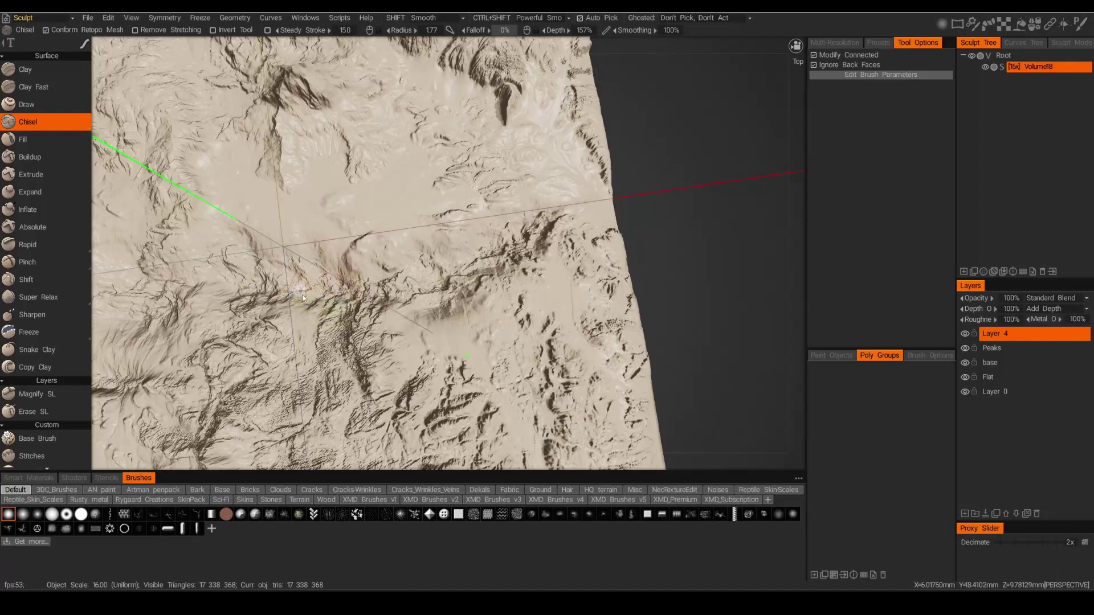
{"action": "mouse_move", "coordinate": [306, 285]}
{"action": "left_mouse_down"}
{"action": "mouse_move", "coordinate": [439, 282]}
{"action": "mouse_move", "coordinate": [513, 245]}
{"action": "mouse_move", "coordinate": [268, 296]}
{"action": "left_mouse_up"}
{"action": "right_click_drag", "start_coordinate": [293, 302], "coordinate": [293, 306]}
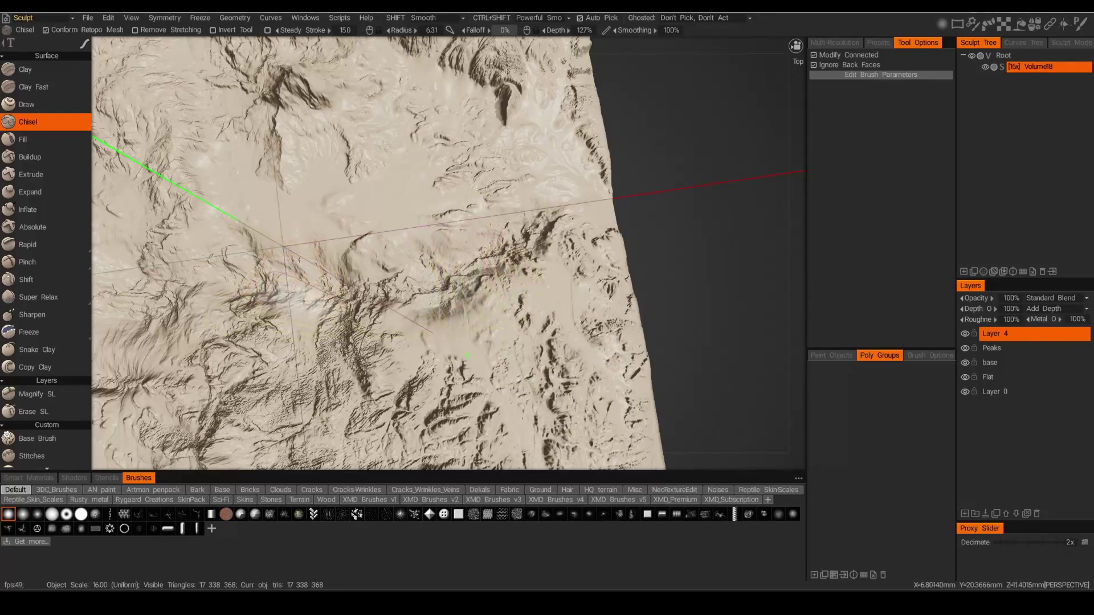
{"action": "mouse_move", "coordinate": [303, 296]}
{"action": "left_mouse_down"}
{"action": "mouse_move", "coordinate": [277, 297]}
{"action": "mouse_move", "coordinate": [348, 289]}
{"action": "left_mouse_up"}
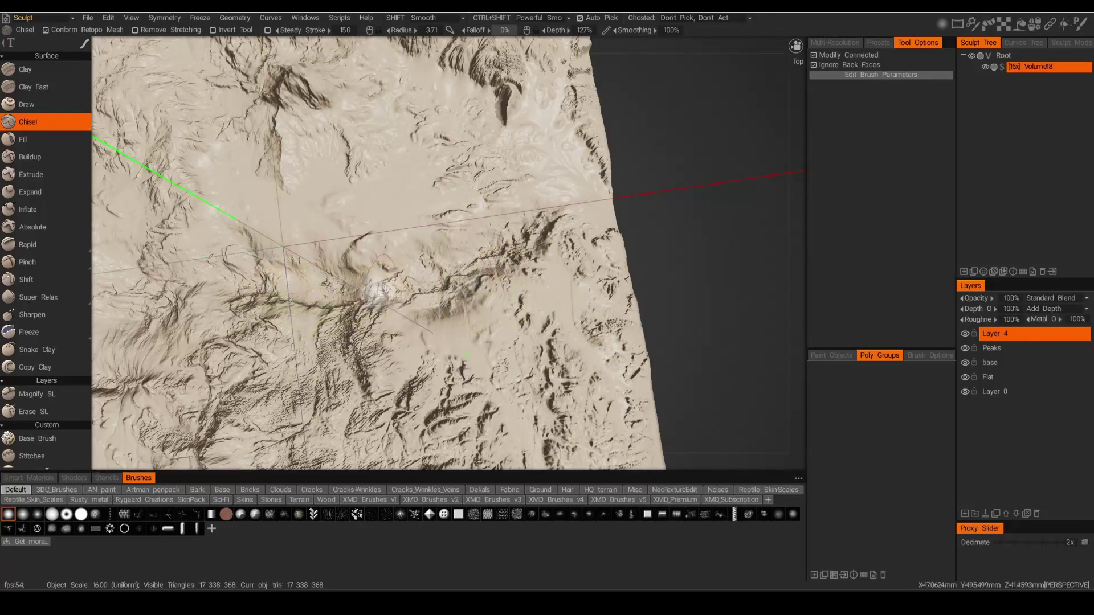
{"action": "mouse_move", "coordinate": [443, 289]}
{"action": "left_mouse_down", "text": "alt"}
{"action": "mouse_move", "coordinate": [417, 273]}
{"action": "mouse_move", "coordinate": [389, 297]}
{"action": "mouse_move", "coordinate": [387, 324]}
{"action": "mouse_move", "coordinate": [436, 266]}
{"action": "mouse_move", "coordinate": [420, 247]}
{"action": "mouse_move", "coordinate": [506, 243]}
{"action": "mouse_move", "coordinate": [447, 254]}
{"action": "left_mouse_up", "text": "alt"}
{"action": "mouse_move", "coordinate": [523, 232]}
{"action": "left_mouse_down", "text": "alt"}
{"action": "mouse_move", "coordinate": [496, 267]}
{"action": "mouse_move", "coordinate": [447, 269]}
{"action": "mouse_move", "coordinate": [505, 258]}
{"action": "mouse_move", "coordinate": [408, 268]}
{"action": "mouse_move", "coordinate": [511, 261]}
{"action": "left_mouse_up", "text": "alt"}
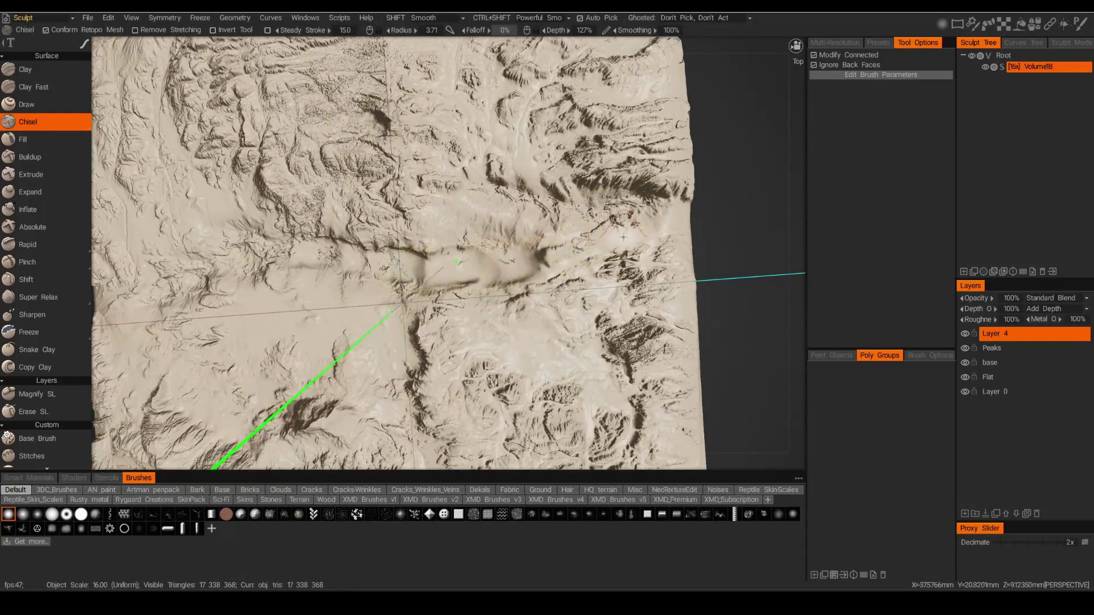
Try smoothing and chiselling the central ridge toward the terrain edge, and undo these strokes.
{"action": "middle_click_drag", "start_coordinate": [477, 282], "coordinate": [548, 282]}
{"action": "key", "text": "shift"}
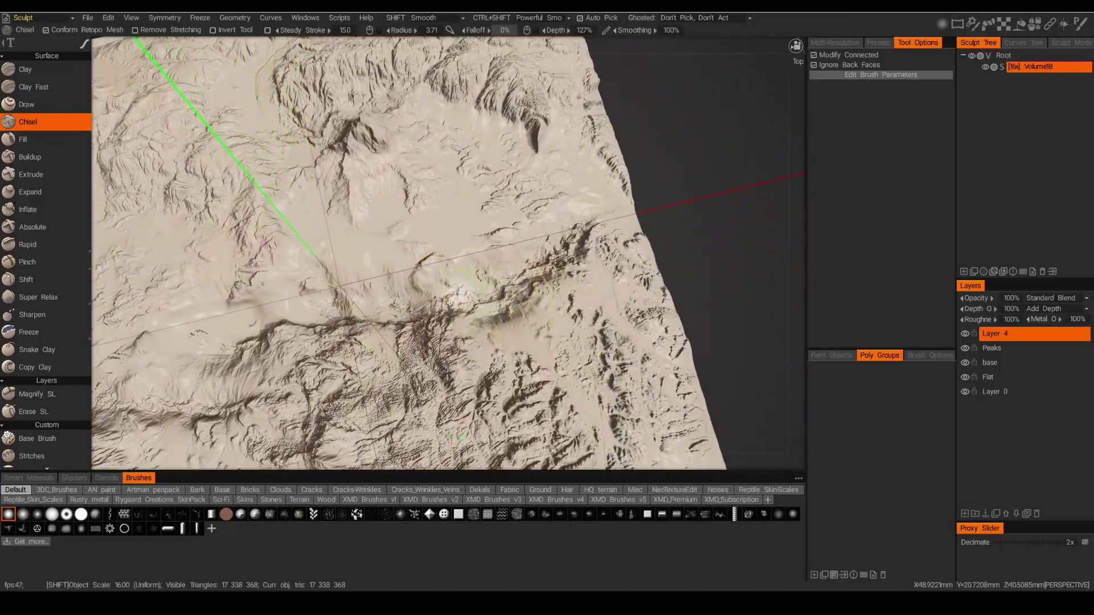
{"action": "left_click_drag", "start_coordinate": [501, 285], "coordinate": [569, 245], "text": "shift"}
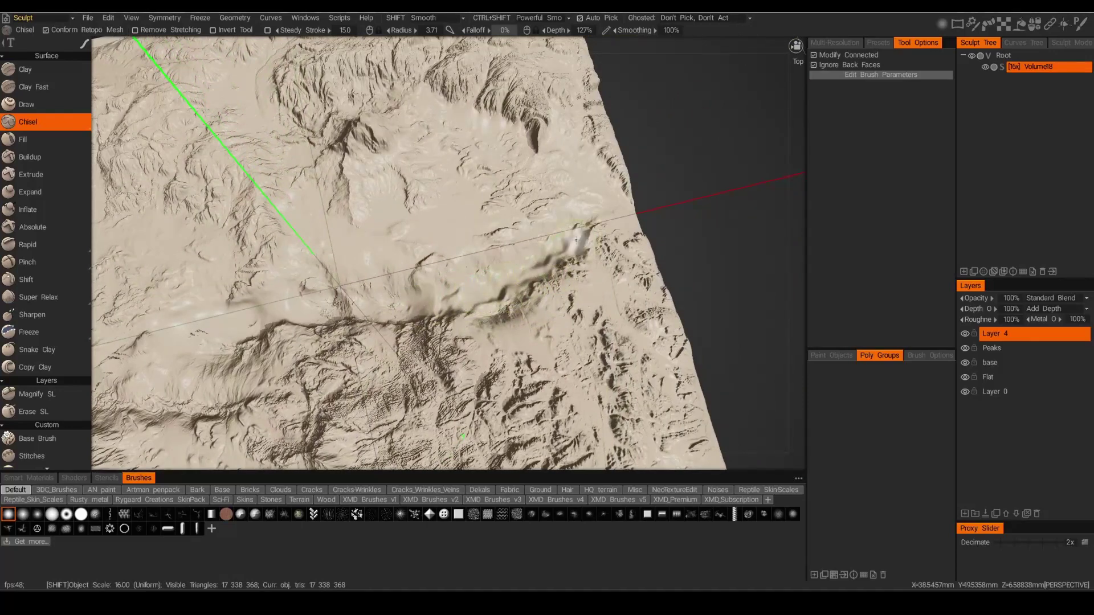
{"action": "left_click_drag", "start_coordinate": [466, 297], "coordinate": [368, 316]}
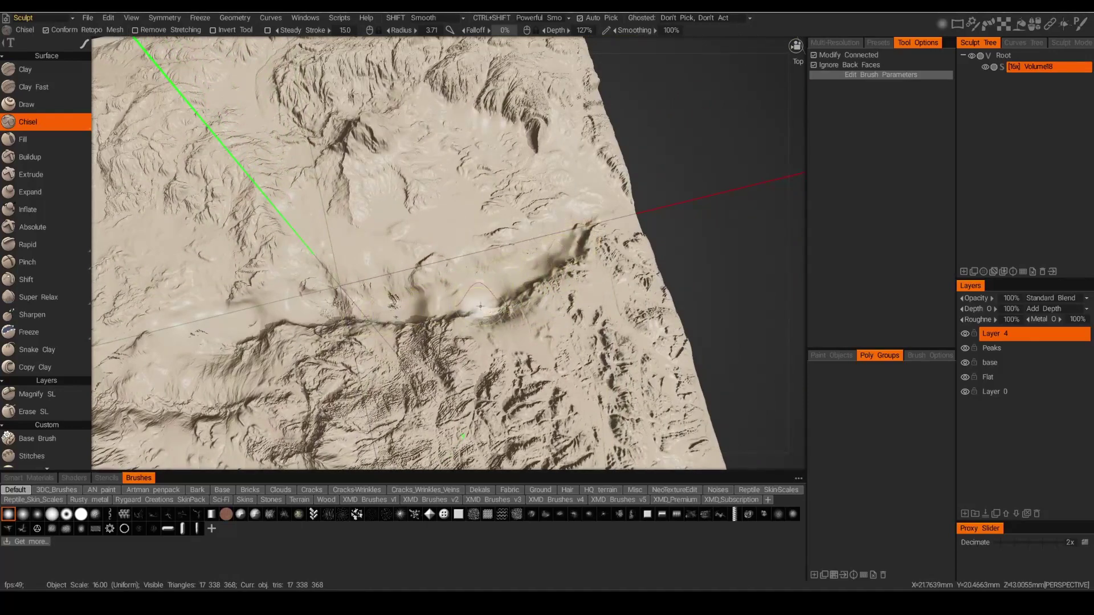
{"action": "key", "text": "ctrl+z"}
{"action": "key", "text": "ctrl+z"}
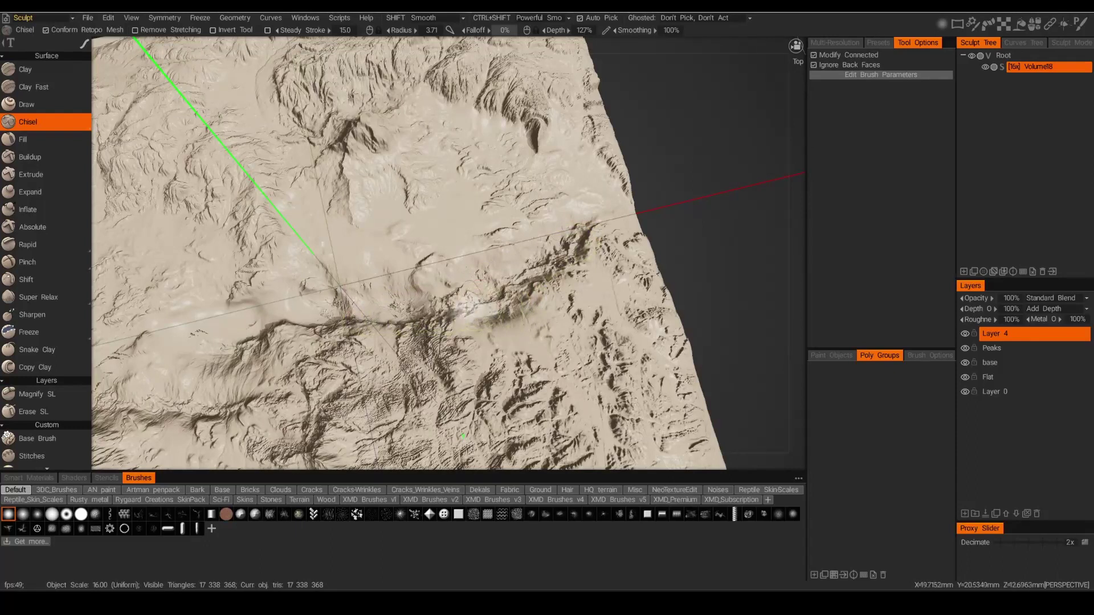
Rework the central ridge crest out to the terrain edge with the Chisel, softening it at 15% smoothing.
{"action": "mouse_move", "coordinate": [387, 313]}
{"action": "left_mouse_down"}
{"action": "mouse_move", "coordinate": [494, 289]}
{"action": "mouse_move", "coordinate": [587, 242]}
{"action": "left_mouse_up"}
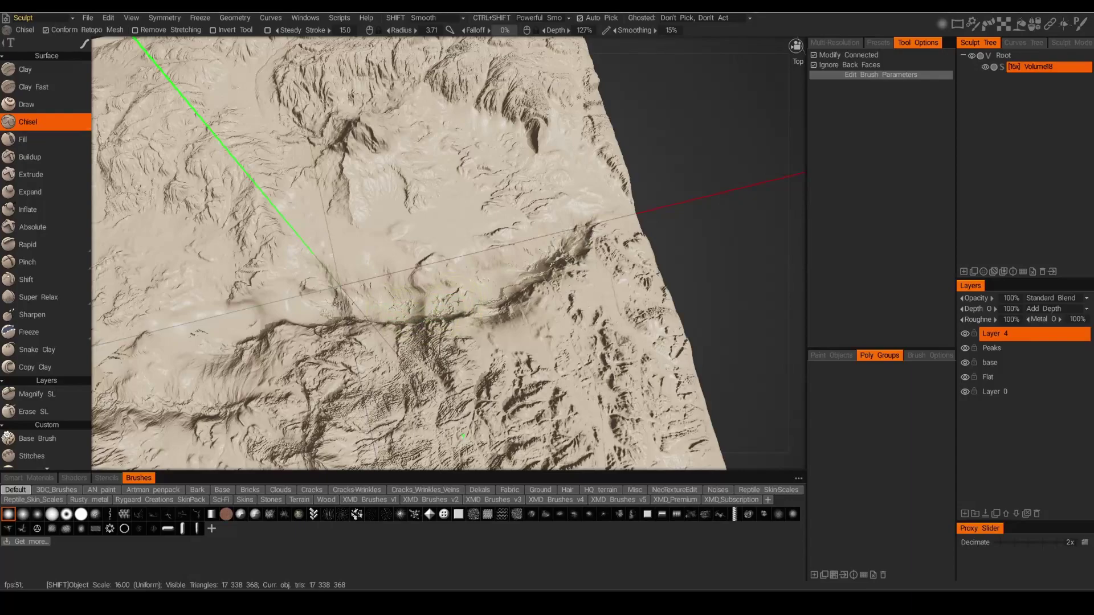
Chisel another stroke along the slope beside the central ridge crest on Layer 4.
{"action": "left_click_drag", "start_coordinate": [527, 312], "coordinate": [567, 305], "text": "alt"}
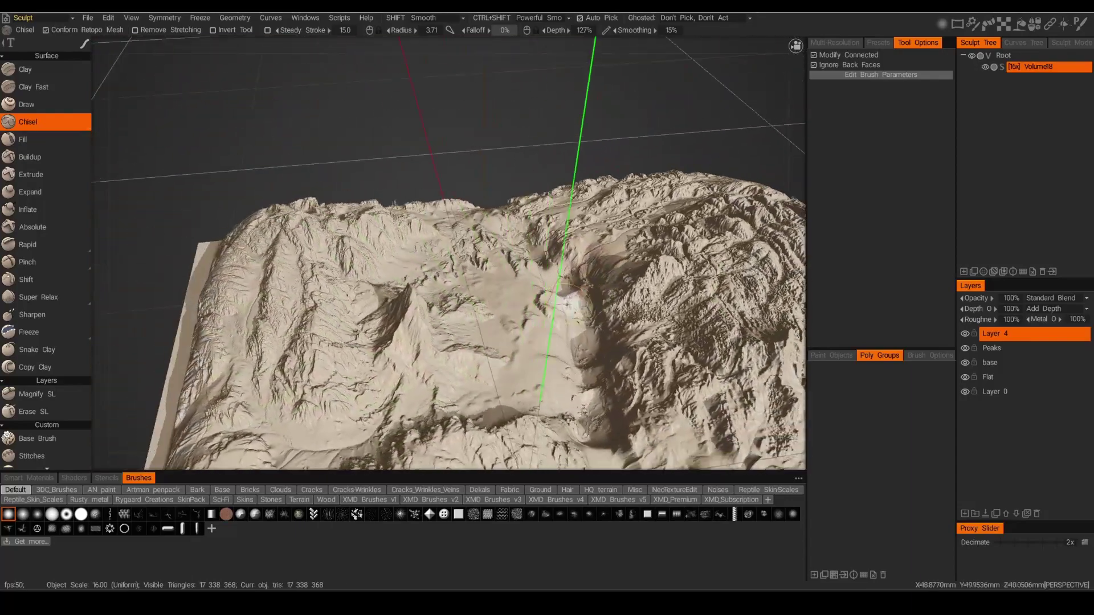
{"action": "middle_click_drag", "start_coordinate": [567, 304], "coordinate": [595, 283]}
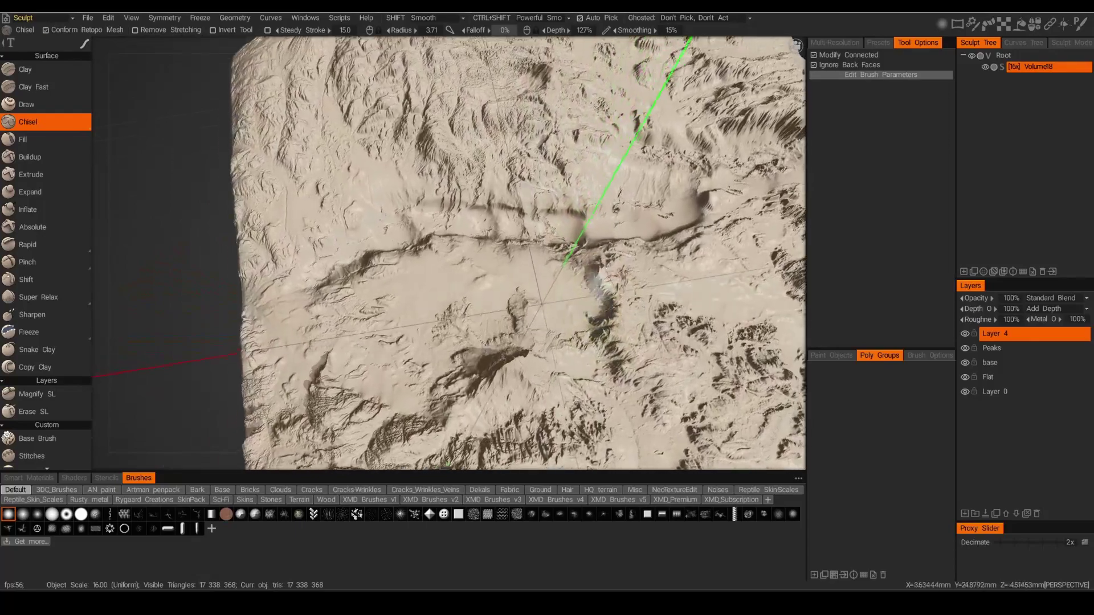
{"action": "left_click_drag", "start_coordinate": [596, 283], "coordinate": [575, 271], "text": "alt"}
{"action": "left_click_drag", "start_coordinate": [576, 228], "coordinate": [463, 221]}
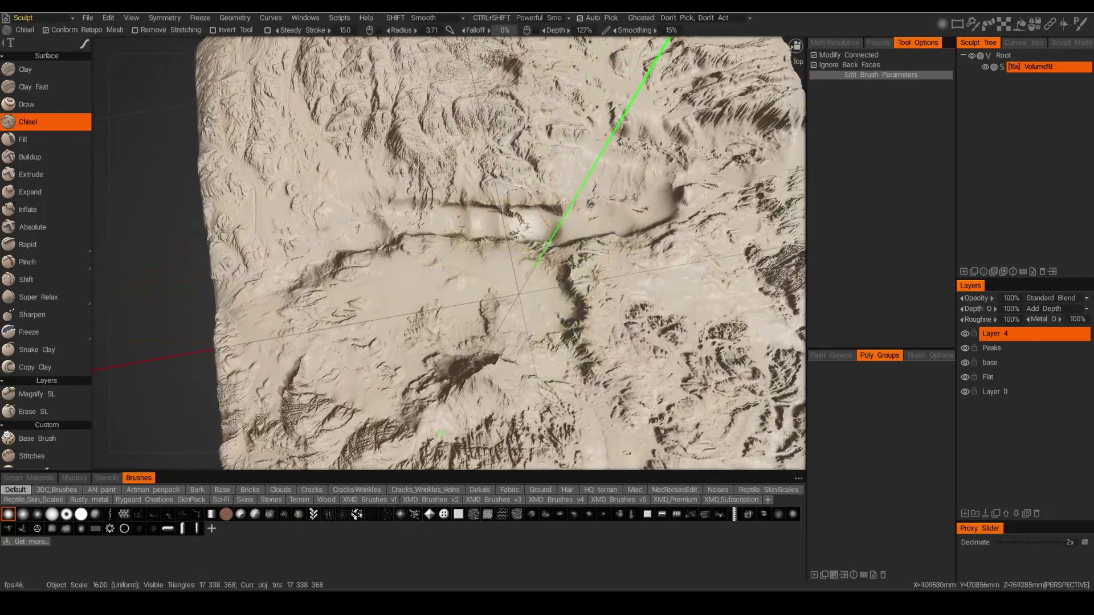
{"action": "middle_click_drag", "start_coordinate": [370, 289], "coordinate": [407, 245]}
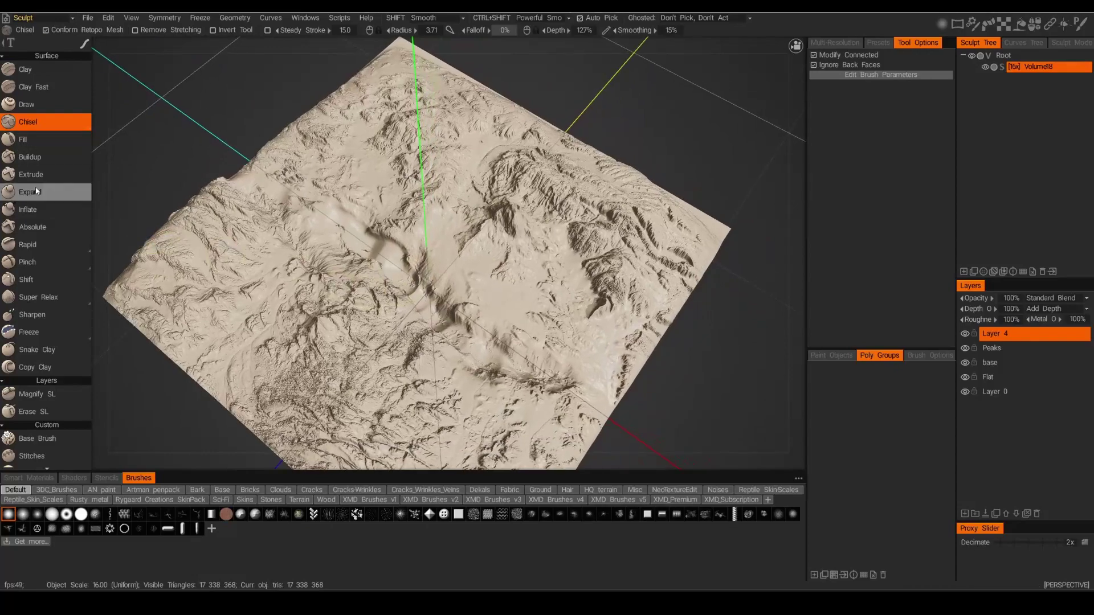
Switch to the Absolute tool with a Terrain alpha and change the stroke mode from the freehand curve to dabs.
{"action": "left_click", "coordinate": [34, 228]}
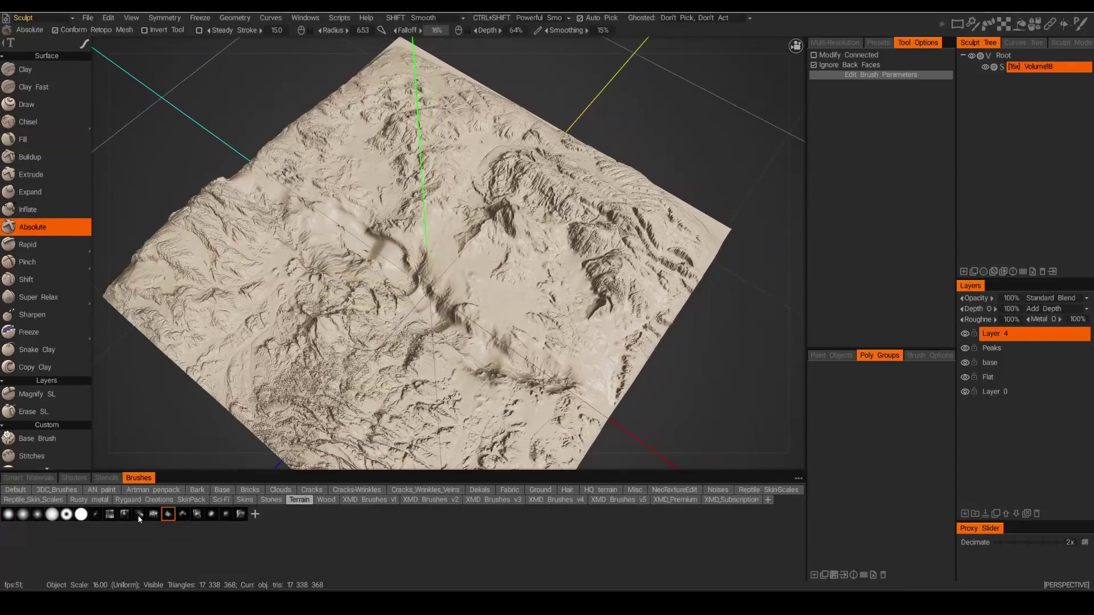
{"action": "left_click", "coordinate": [226, 514]}
{"action": "scroll", "coordinate": [373, 206], "scroll_direction": "up", "scroll_amount": 4}
{"action": "mouse_move", "coordinate": [331, 212]}
{"action": "middle_mouse_down"}
{"action": "mouse_move", "coordinate": [374, 206]}
{"action": "mouse_move", "coordinate": [377, 177]}
{"action": "middle_mouse_up"}
{"action": "right_click_drag", "start_coordinate": [377, 176], "coordinate": [377, 197]}
{"action": "scroll", "coordinate": [376, 176], "scroll_direction": "down", "scroll_amount": 3}
{"action": "left_click", "coordinate": [84, 44]}
{"action": "left_click", "coordinate": [166, 46]}
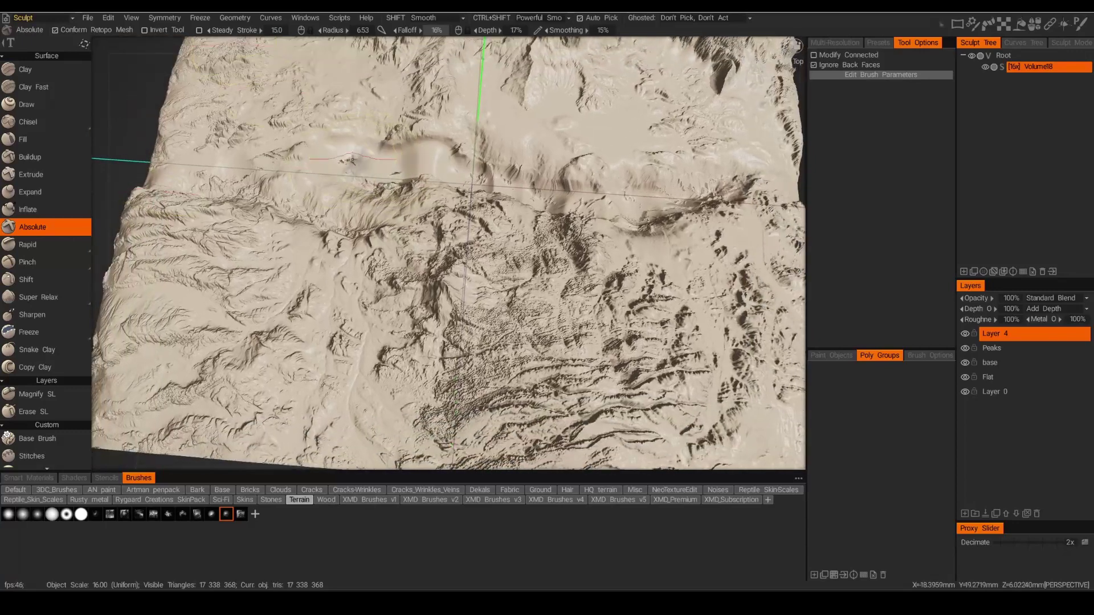
Build up rocky detail along the smooth central ridge using the Buildup tool and a Terrain alpha, with the radius at 5.00 and depth at 47%.
{"action": "left_click", "coordinate": [30, 156]}
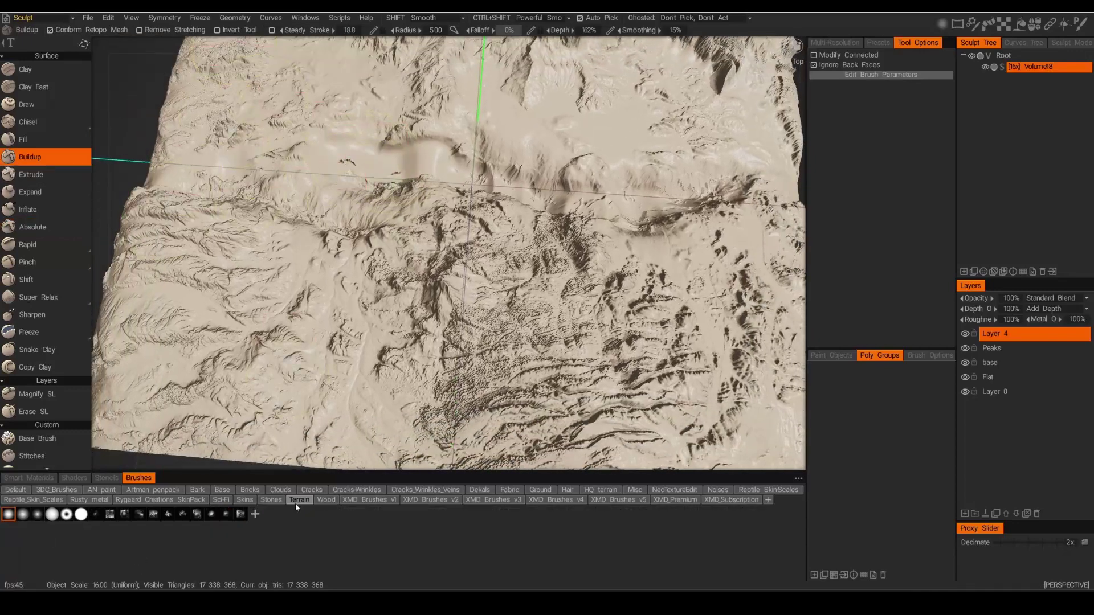
{"action": "left_click", "coordinate": [169, 514]}
{"action": "middle_click_drag", "start_coordinate": [365, 171], "coordinate": [333, 156]}
{"action": "scroll", "coordinate": [333, 156], "scroll_direction": "up", "scroll_amount": 2}
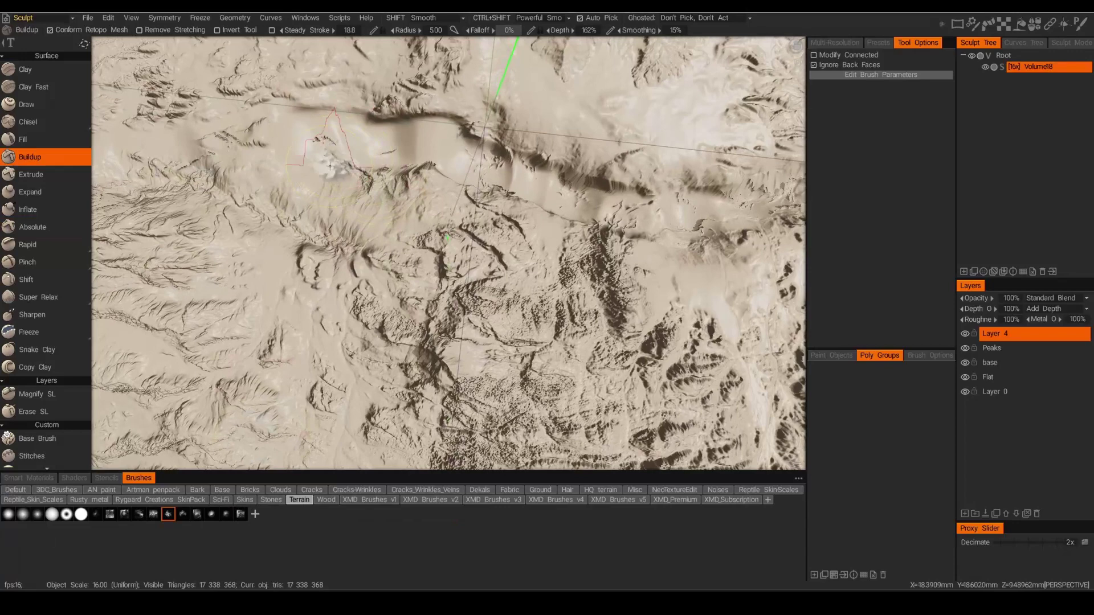
{"action": "key", "text": "ctrl+z"}
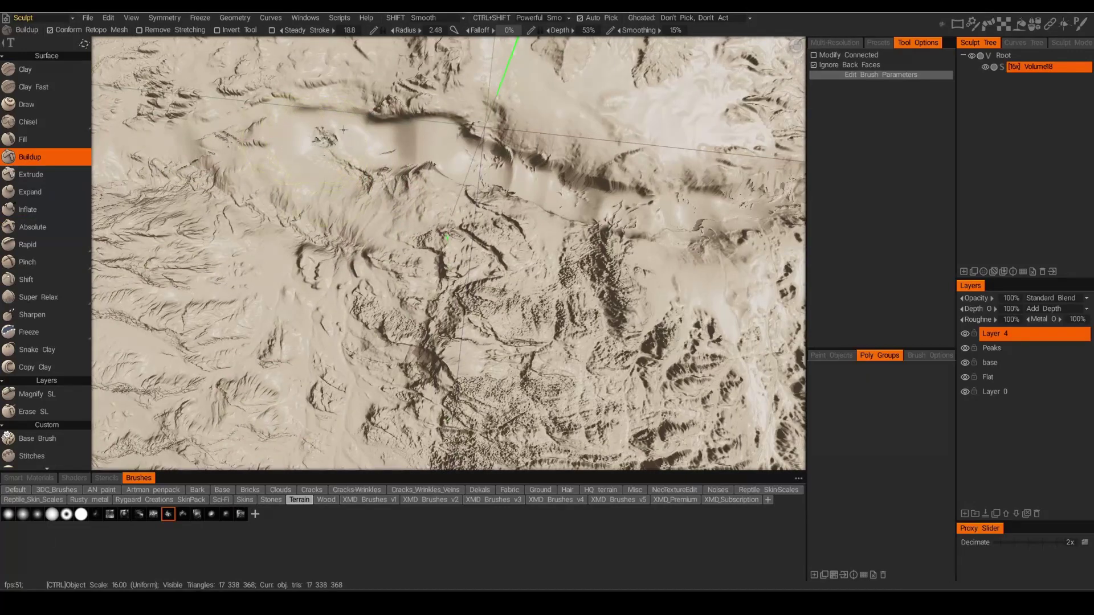
{"action": "right_click_drag", "start_coordinate": [343, 130], "coordinate": [387, 151]}
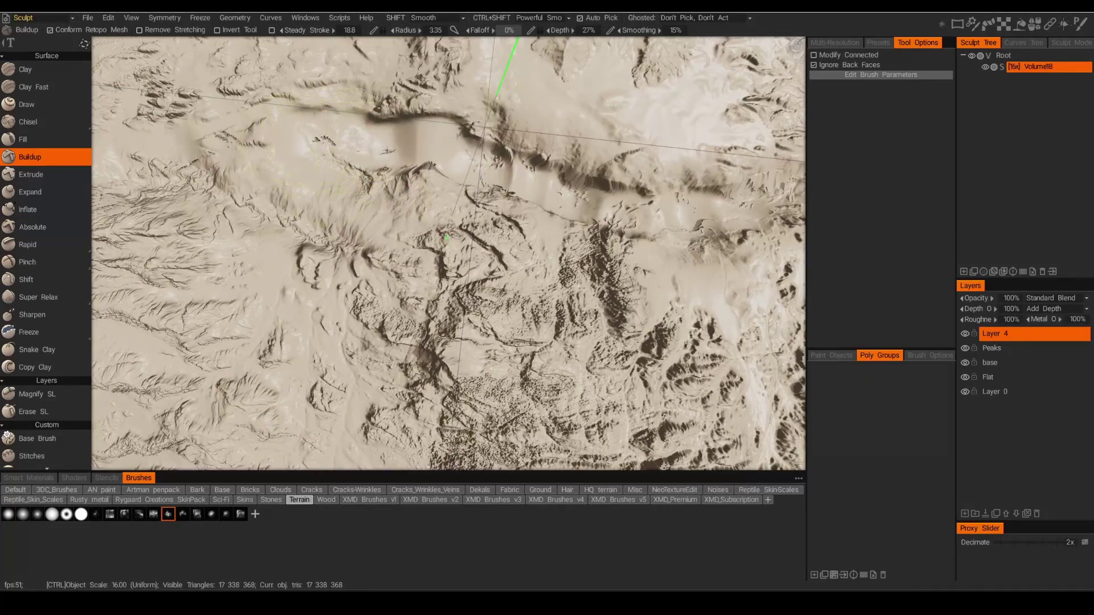
{"action": "mouse_move", "coordinate": [387, 150]}
{"action": "left_mouse_down"}
{"action": "mouse_move", "coordinate": [523, 184]}
{"action": "mouse_move", "coordinate": [565, 171]}
{"action": "mouse_move", "coordinate": [752, 233]}
{"action": "left_mouse_up"}
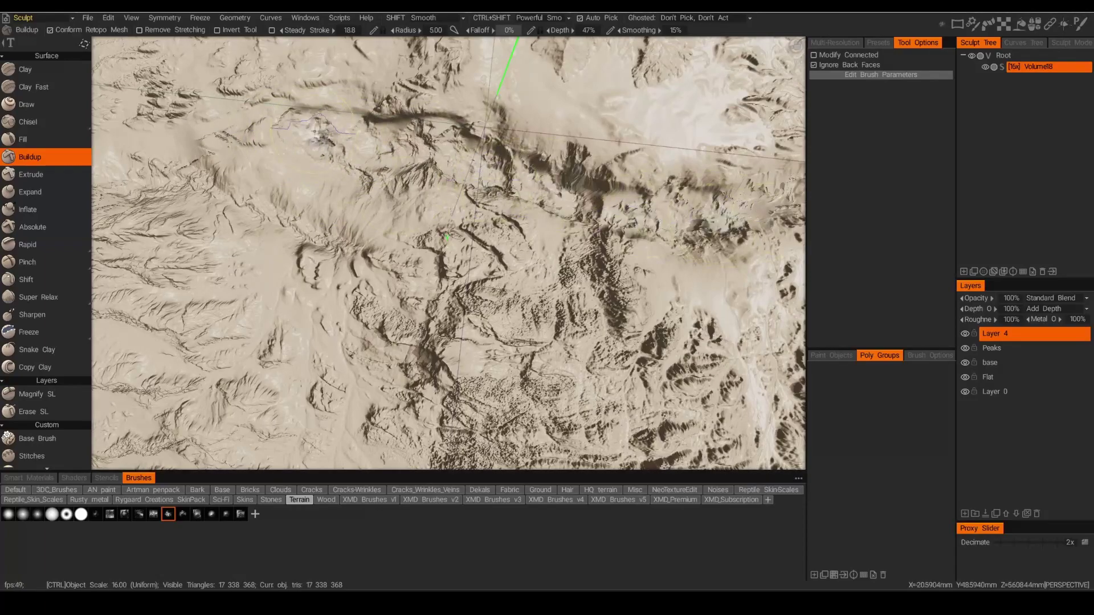
Rename Layer 4 as crevas.
{"action": "scroll", "coordinate": [314, 130], "scroll_direction": "down", "scroll_amount": 4}
{"action": "mouse_move", "coordinate": [228, 188]}
{"action": "left_mouse_down", "text": "alt"}
{"action": "mouse_move", "coordinate": [353, 199]}
{"action": "mouse_move", "coordinate": [415, 228]}
{"action": "left_mouse_up", "text": "alt"}
{"action": "scroll", "coordinate": [415, 228], "scroll_direction": "up", "scroll_amount": 3}
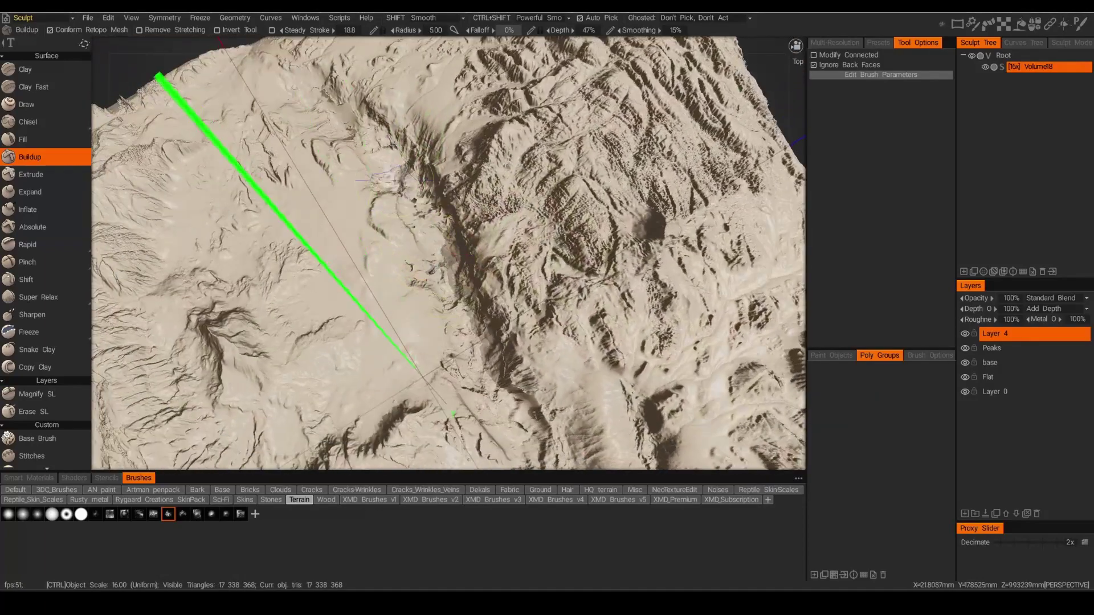
{"action": "left_click_drag", "start_coordinate": [262, 95], "coordinate": [504, 248], "text": "alt"}
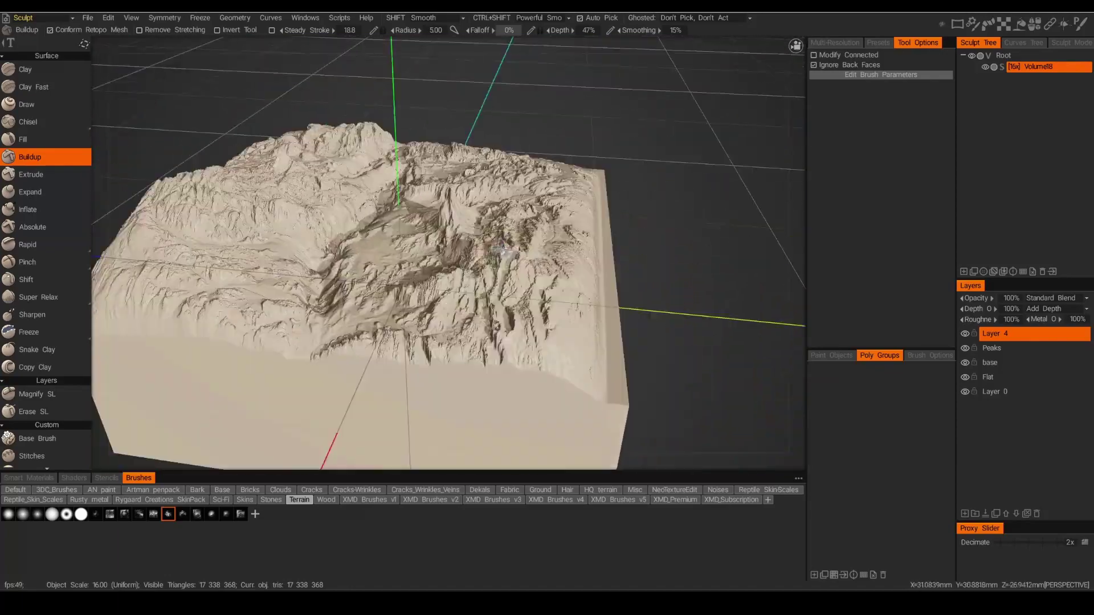
{"action": "left_click_drag", "start_coordinate": [501, 249], "coordinate": [353, 280], "text": "alt"}
{"action": "left_click_drag", "start_coordinate": [433, 256], "coordinate": [511, 243], "text": "alt"}
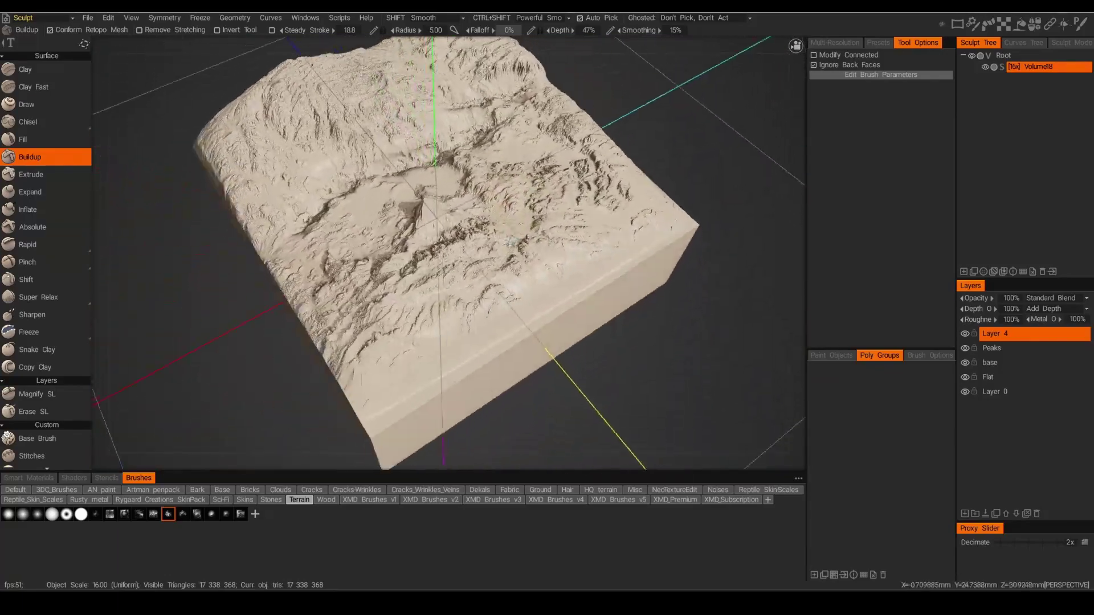
{"action": "left_click_drag", "start_coordinate": [556, 319], "coordinate": [778, 367]}
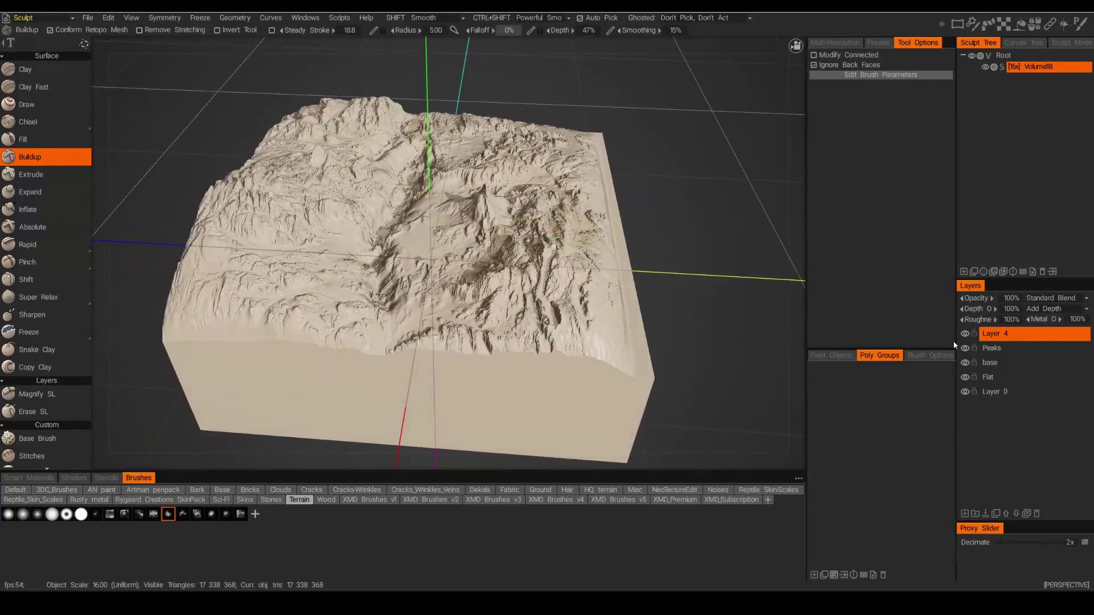
{"action": "double_click", "coordinate": [1034, 335]}
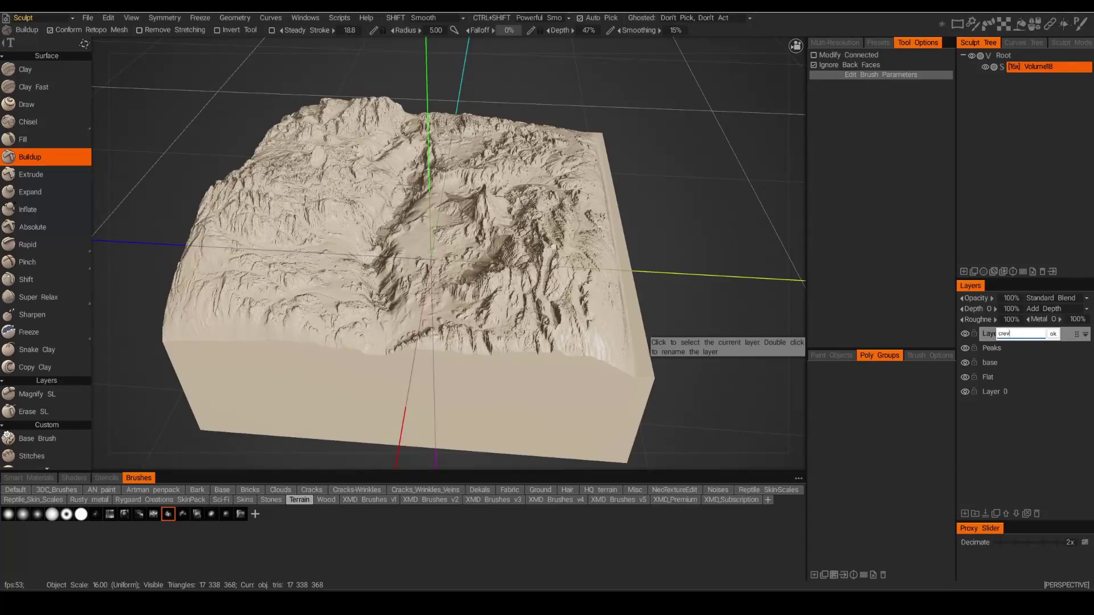
{"action": "key", "text": "Return"}
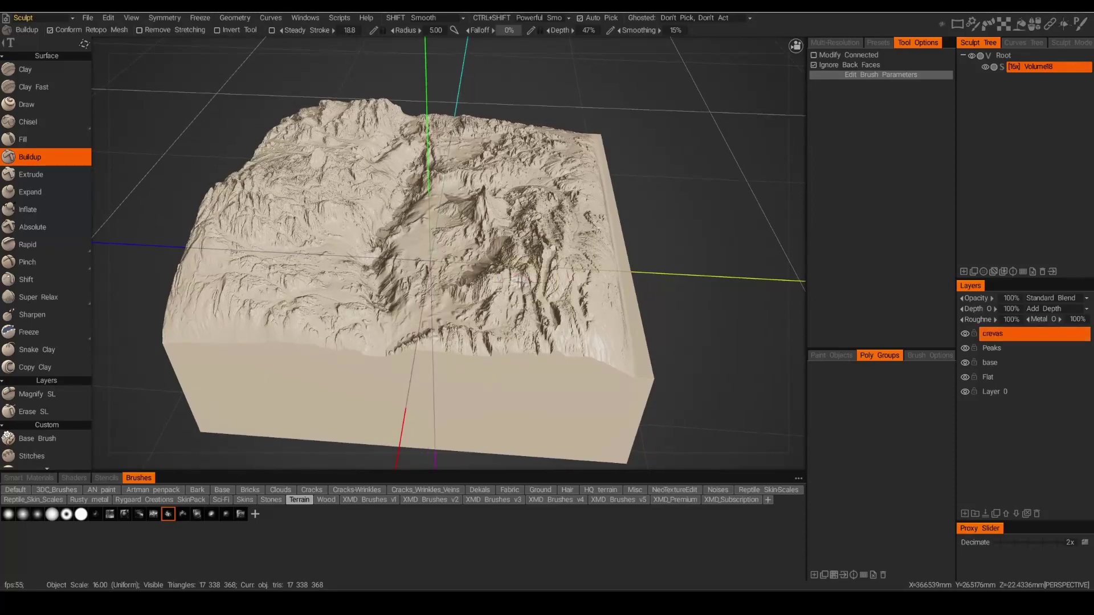
Lower the depth opacity of the Peaks layer to 78%.
{"action": "left_click_drag", "start_coordinate": [444, 280], "coordinate": [544, 287], "text": "alt"}
{"action": "middle_click_drag", "start_coordinate": [545, 287], "coordinate": [797, 314]}
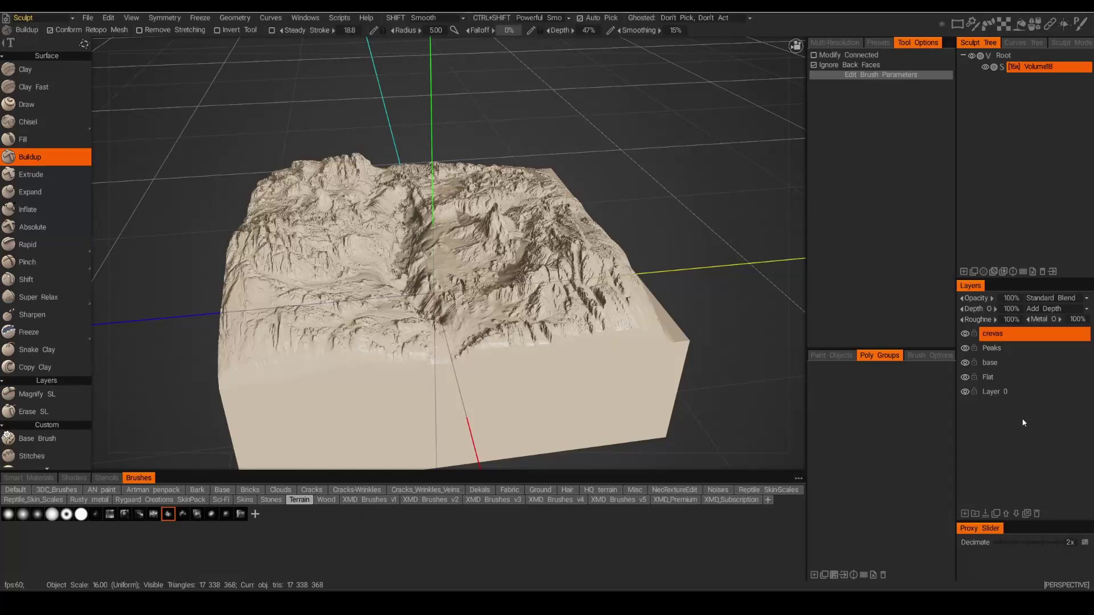
{"action": "left_click", "coordinate": [1005, 349]}
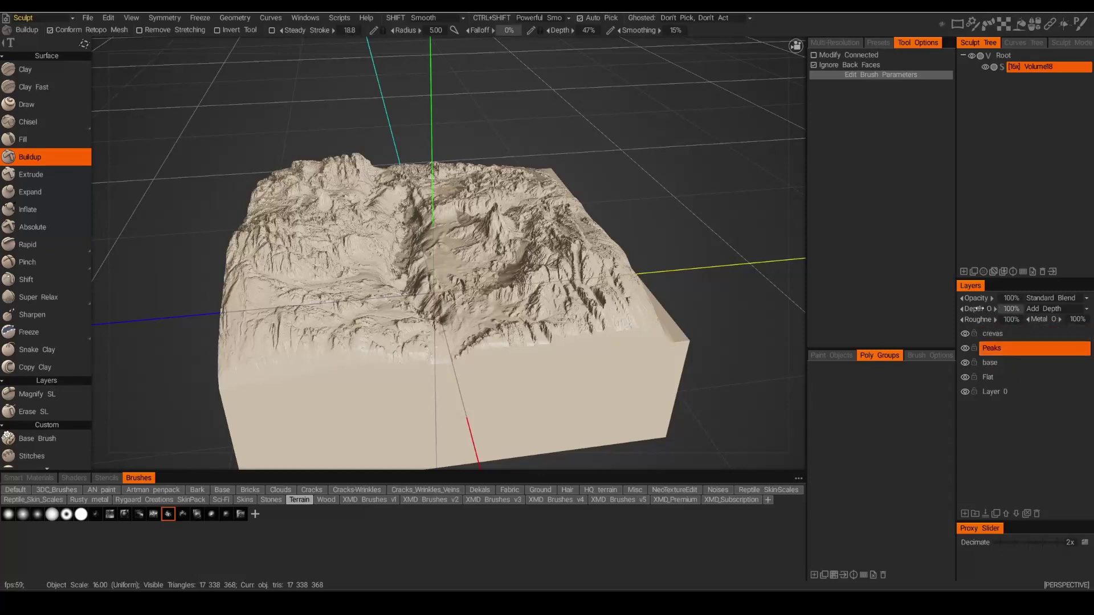
{"action": "mouse_move", "coordinate": [973, 311]}
{"action": "left_mouse_down"}
{"action": "mouse_move", "coordinate": [952, 313]}
{"action": "mouse_move", "coordinate": [979, 317]}
{"action": "mouse_move", "coordinate": [966, 321]}
{"action": "left_mouse_up"}
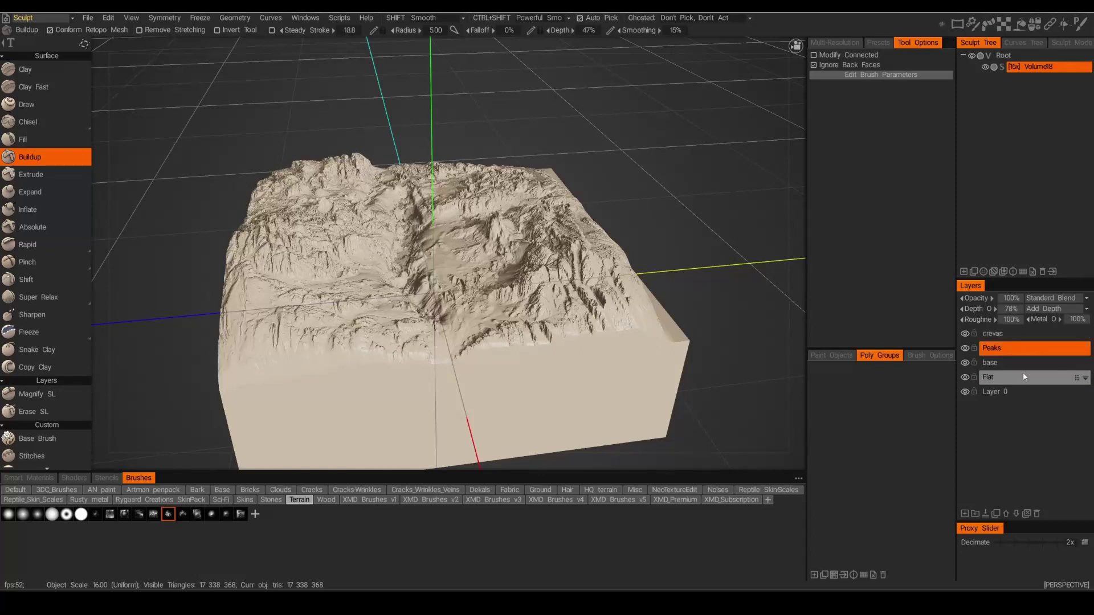
Set the depth opacity of the crevas layer to 76% and of the base layer to 53%.
{"action": "left_click", "coordinate": [997, 334]}
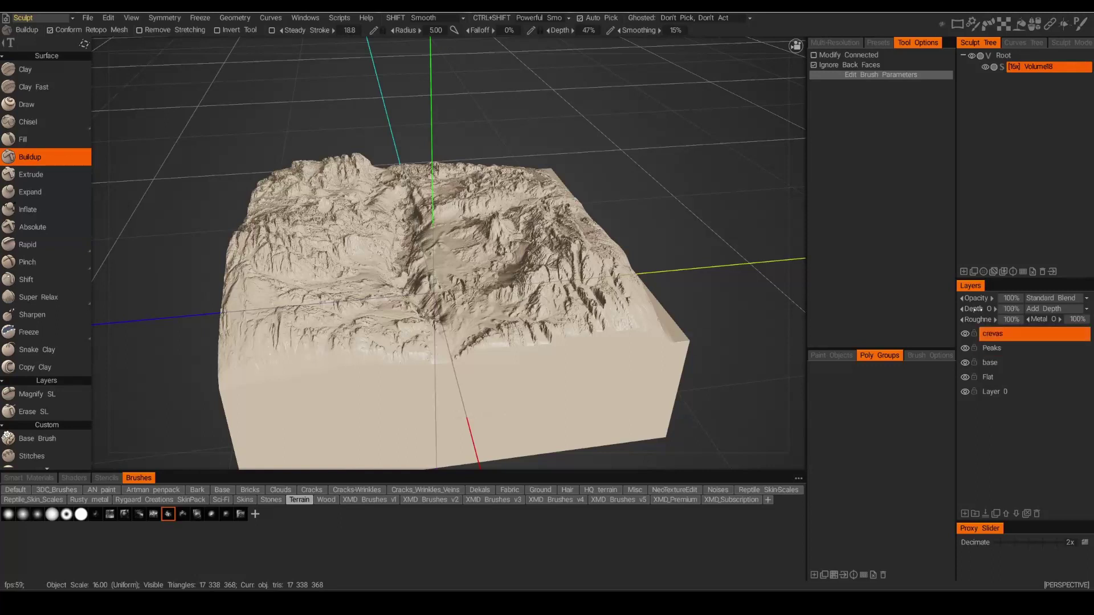
{"action": "mouse_move", "coordinate": [968, 309]}
{"action": "left_mouse_down"}
{"action": "mouse_move", "coordinate": [925, 319]}
{"action": "mouse_move", "coordinate": [963, 319]}
{"action": "left_mouse_up"}
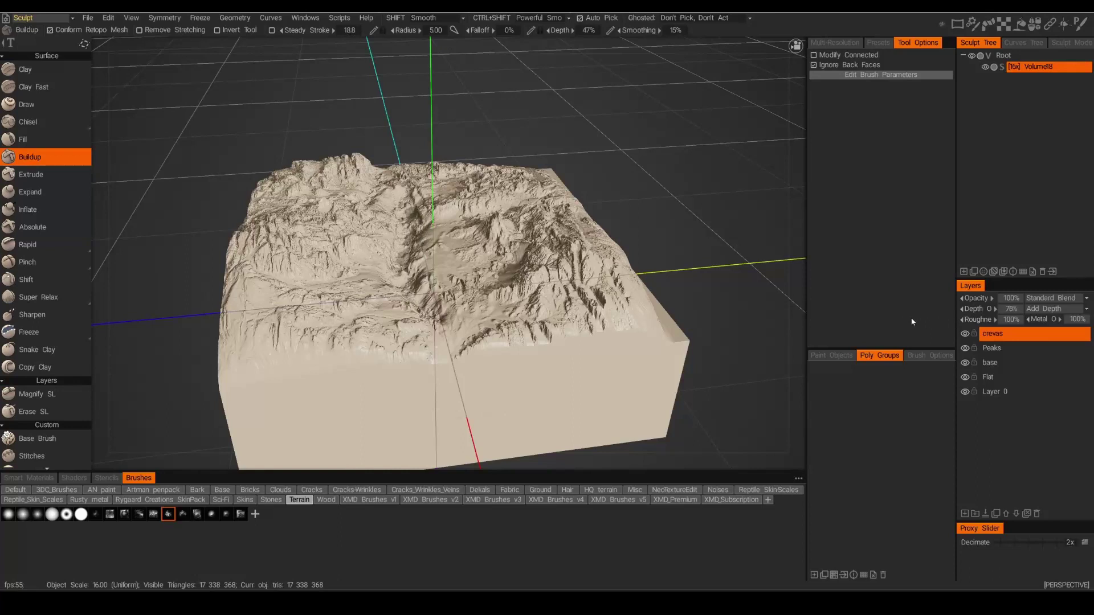
{"action": "mouse_move", "coordinate": [912, 321]}
{"action": "left_mouse_down"}
{"action": "mouse_move", "coordinate": [888, 320]}
{"action": "mouse_move", "coordinate": [918, 321]}
{"action": "left_mouse_up"}
{"action": "left_click", "coordinate": [995, 368]}
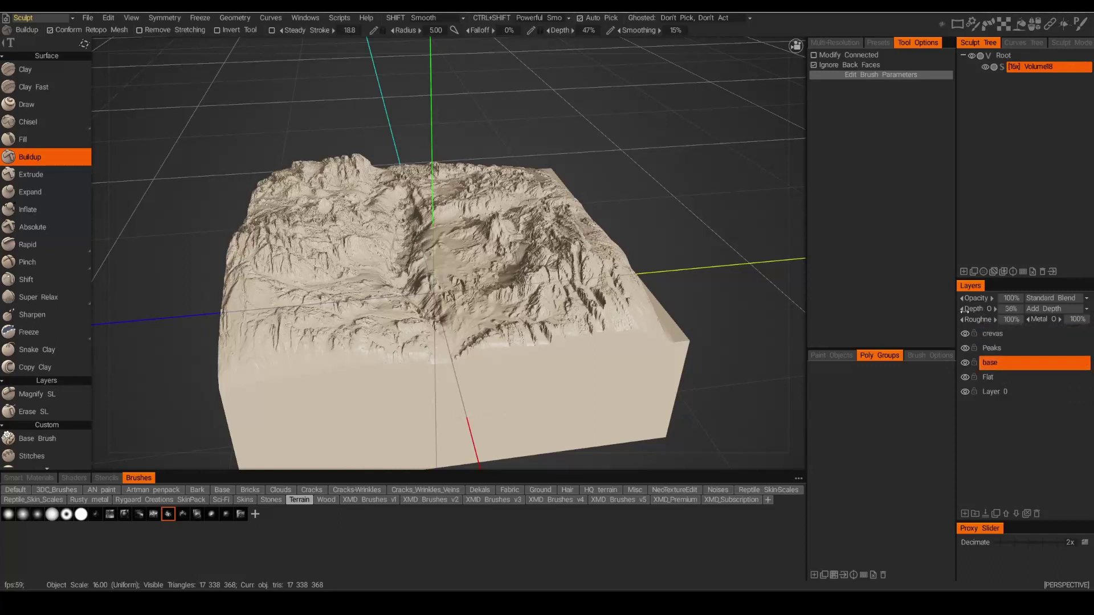
{"action": "left_click_drag", "start_coordinate": [969, 311], "coordinate": [974, 316]}
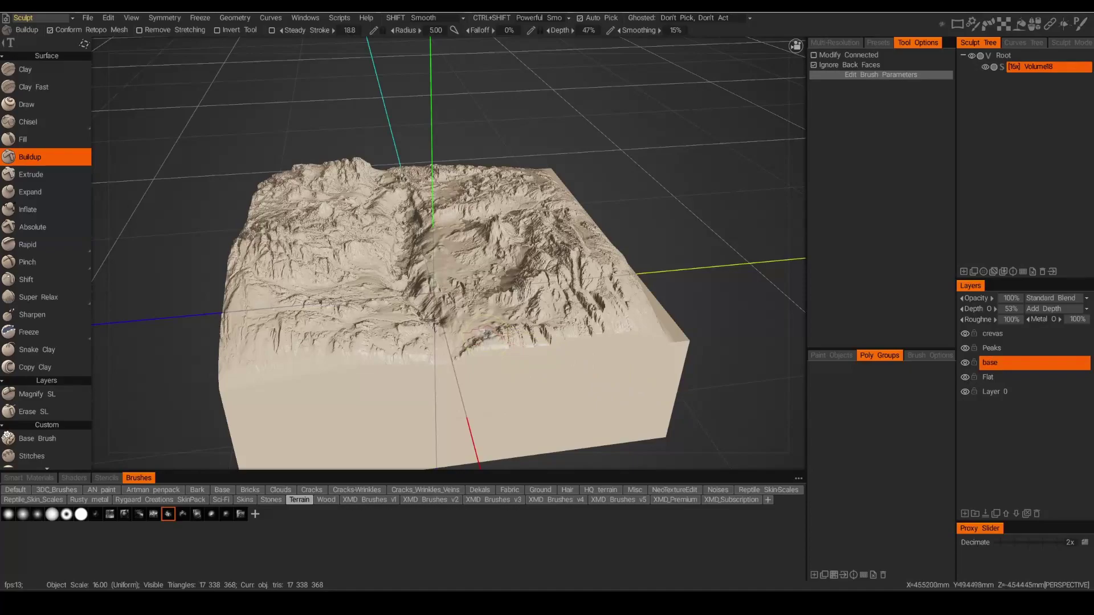
View the terrain straight from above in orthographic projection and switch to the Retopo room.
{"action": "left_click_drag", "start_coordinate": [476, 326], "coordinate": [531, 312], "text": "alt"}
{"action": "mouse_move", "coordinate": [530, 310]}
{"action": "middle_mouse_down"}
{"action": "mouse_move", "coordinate": [468, 327]}
{"action": "mouse_move", "coordinate": [495, 325]}
{"action": "mouse_move", "coordinate": [458, 246]}
{"action": "mouse_move", "coordinate": [537, 329]}
{"action": "middle_mouse_up"}
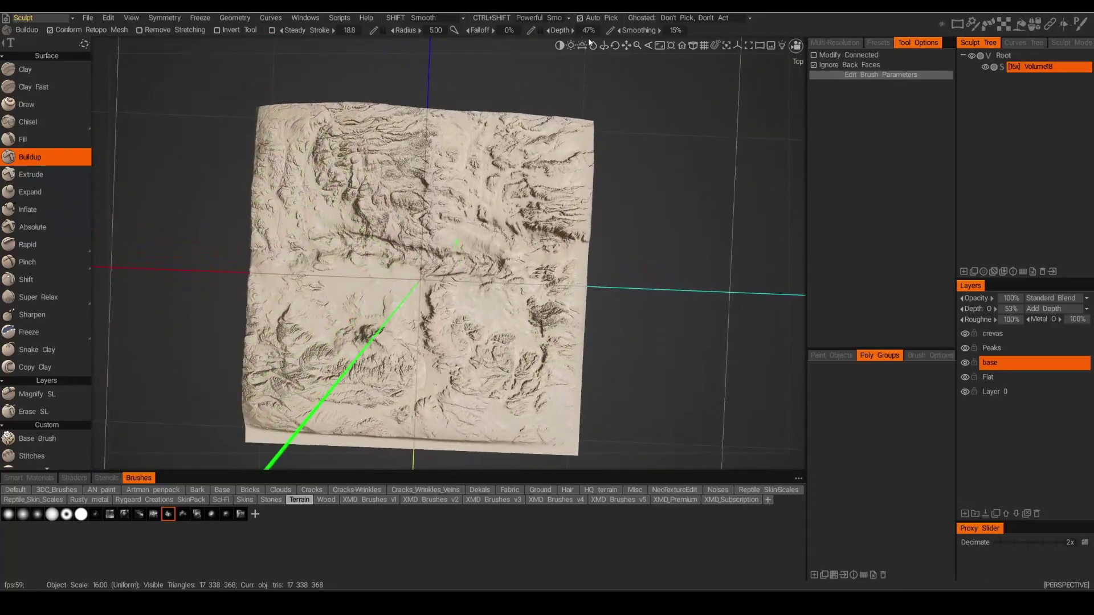
{"action": "left_click", "coordinate": [694, 45]}
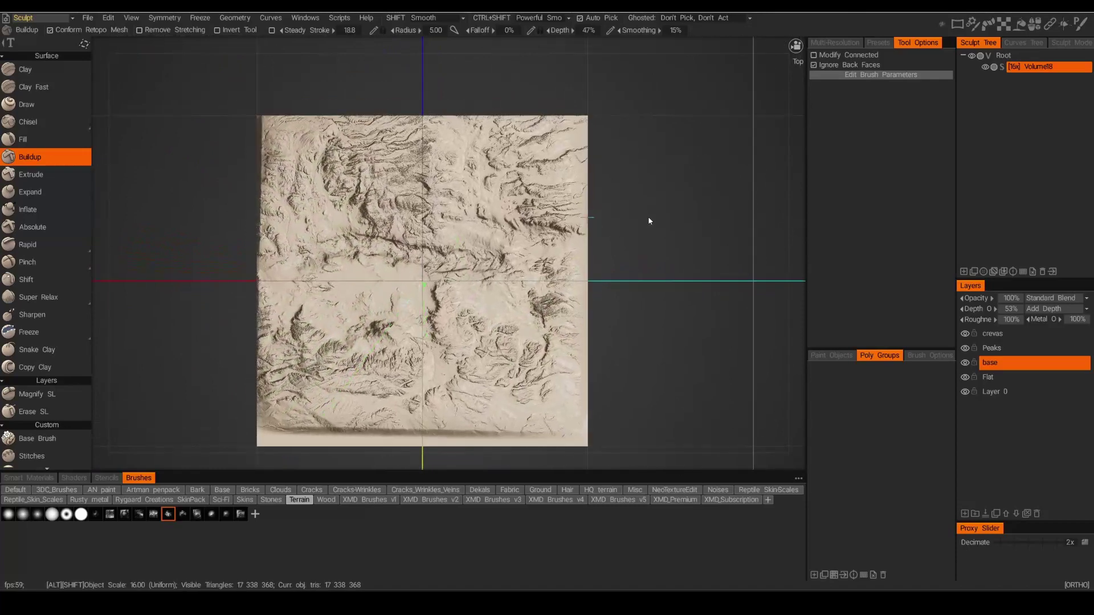
{"action": "left_click", "coordinate": [36, 18]}
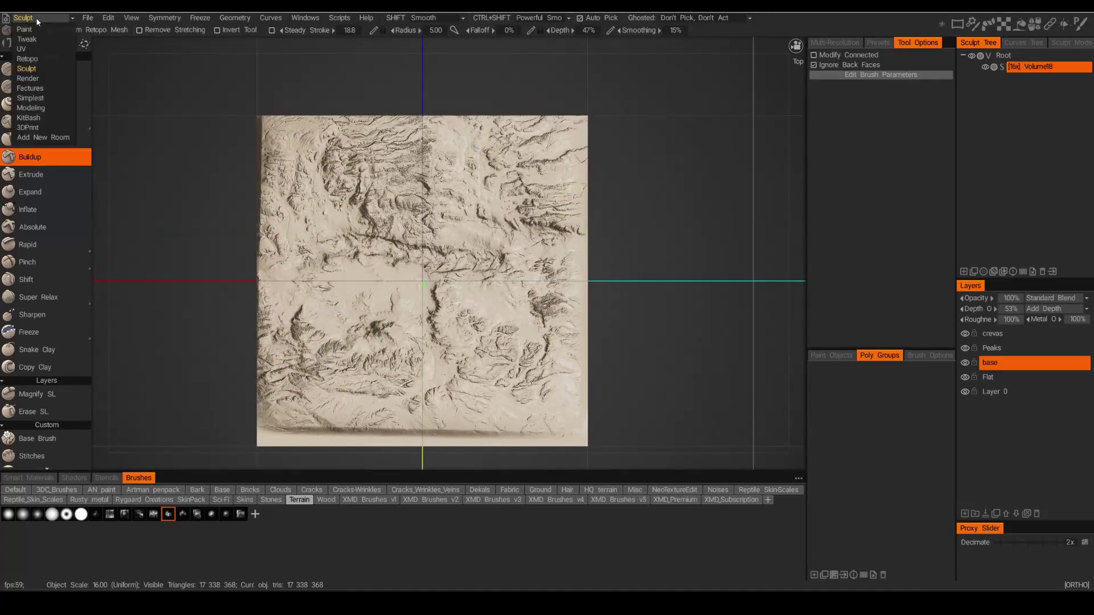
{"action": "left_click", "coordinate": [36, 60]}
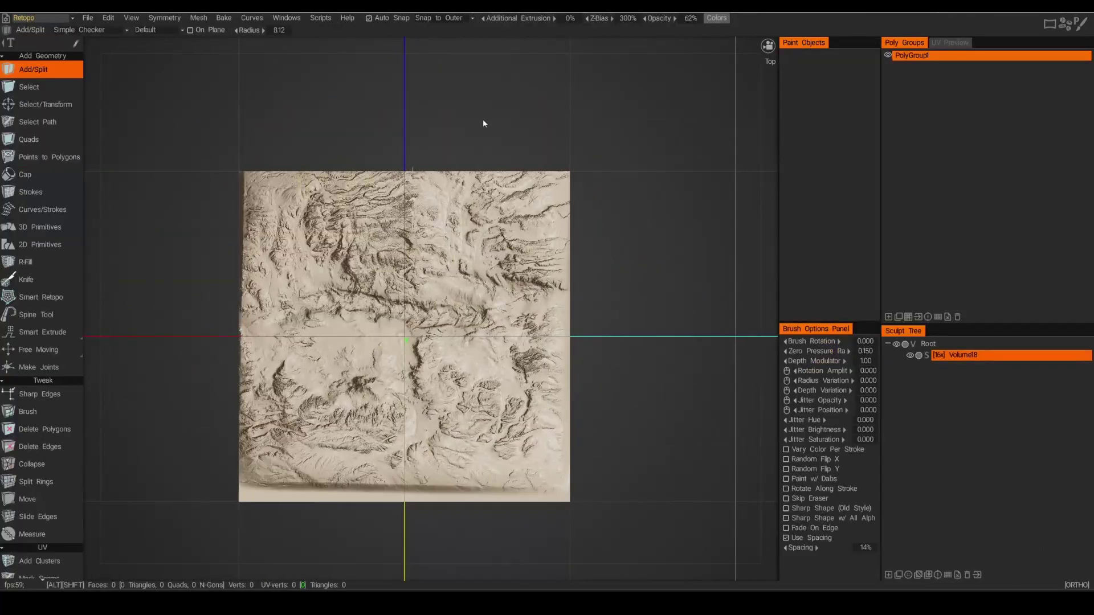
{"action": "middle_click_drag", "start_coordinate": [484, 138], "coordinate": [500, 119]}
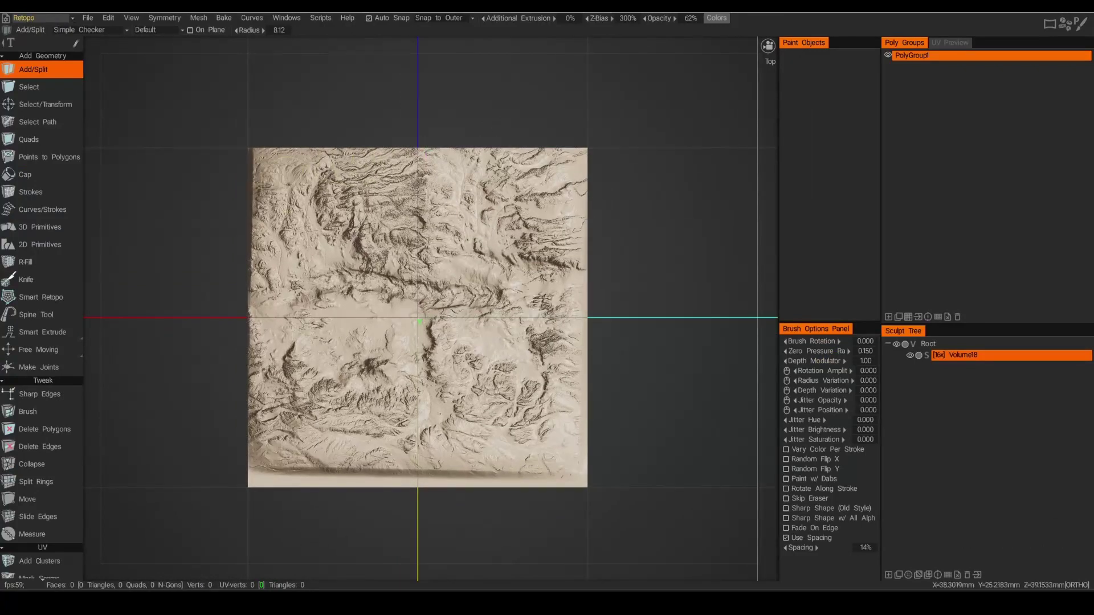
Create one quad from points near the terrain's four top corners with Points to Polygons, using Snap to Outer Surface.
{"action": "left_click", "coordinate": [40, 158]}
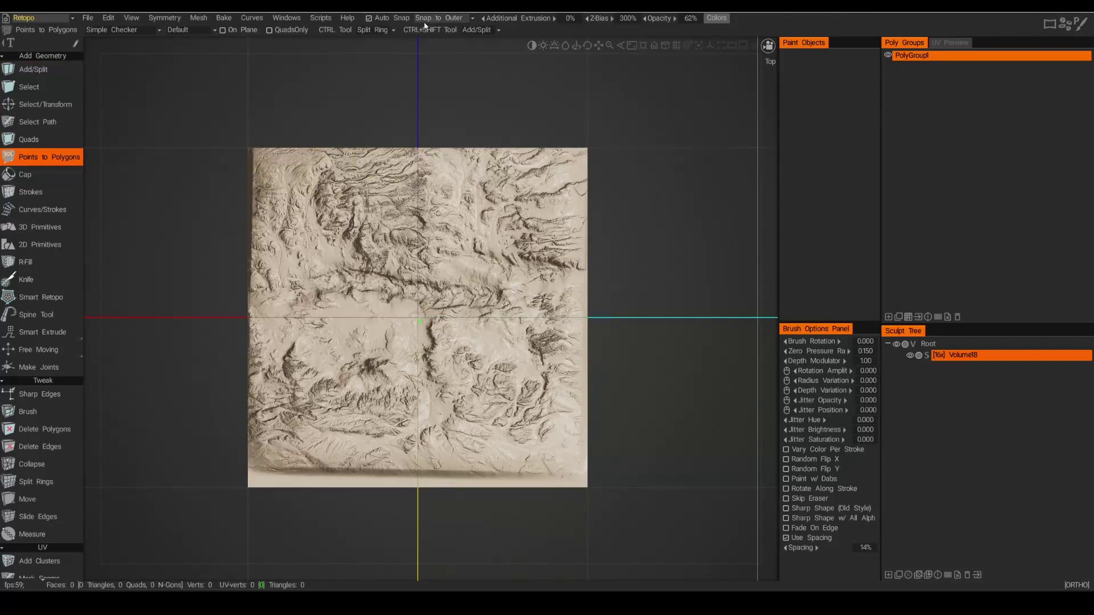
{"action": "left_click", "coordinate": [451, 22]}
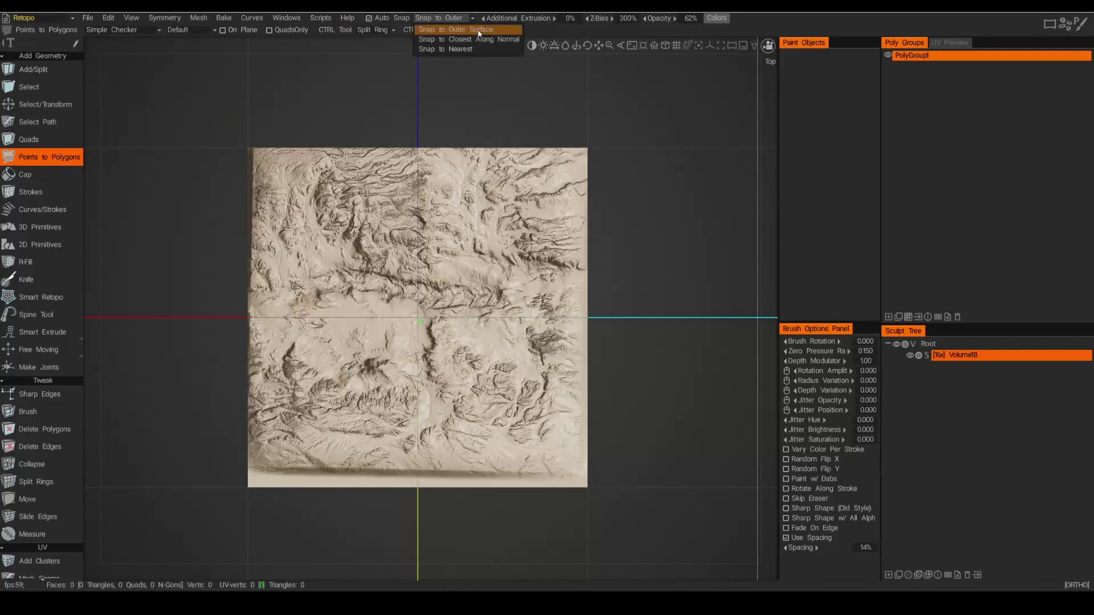
{"action": "left_click", "coordinate": [456, 29]}
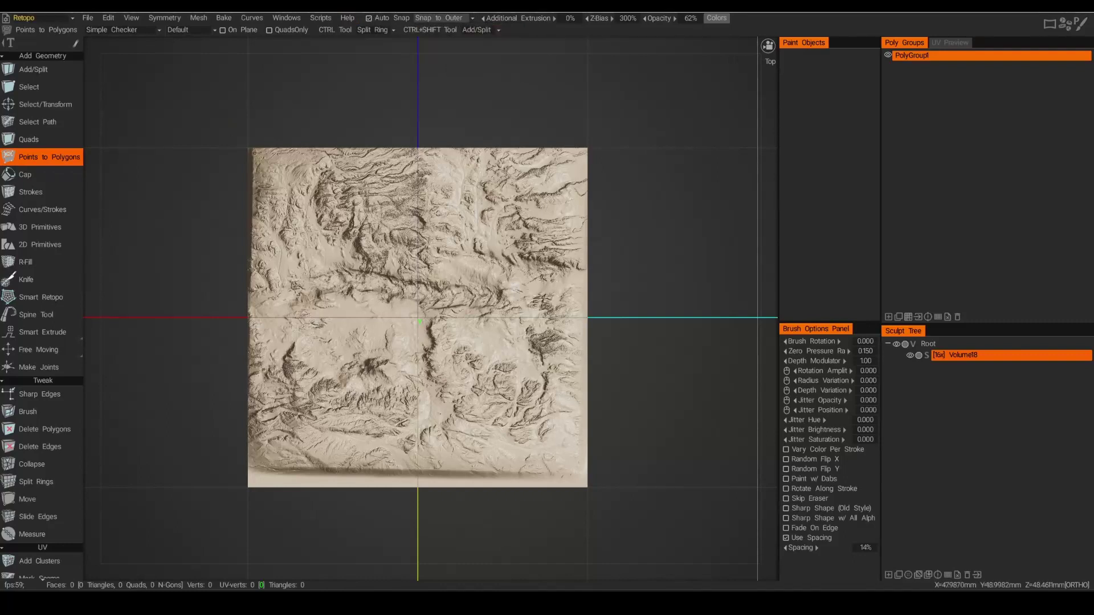
{"action": "left_click", "coordinate": [256, 153]}
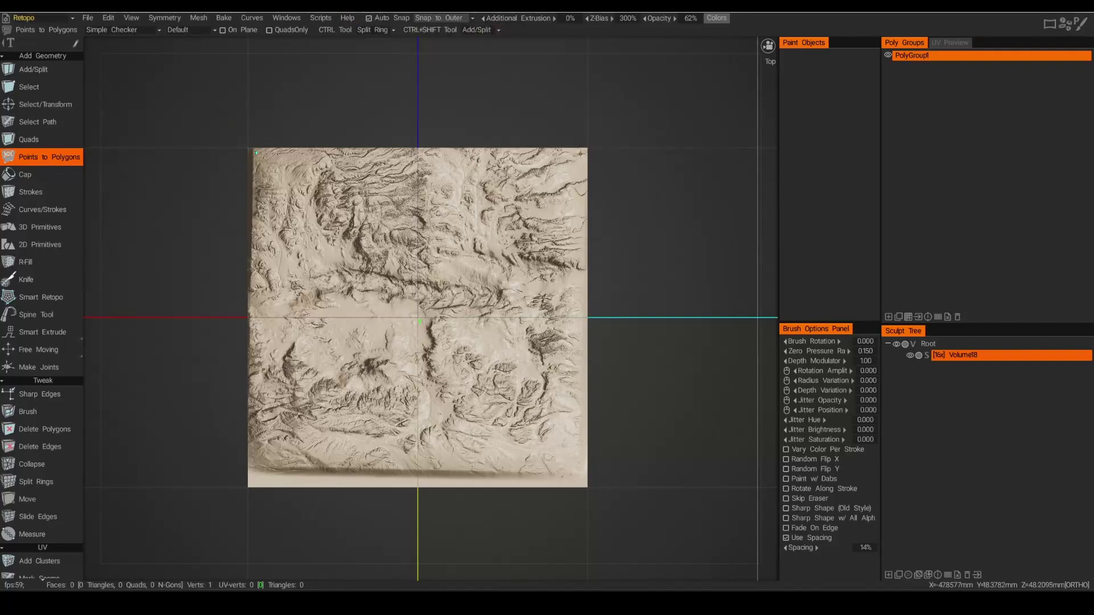
{"action": "left_click", "coordinate": [581, 153]}
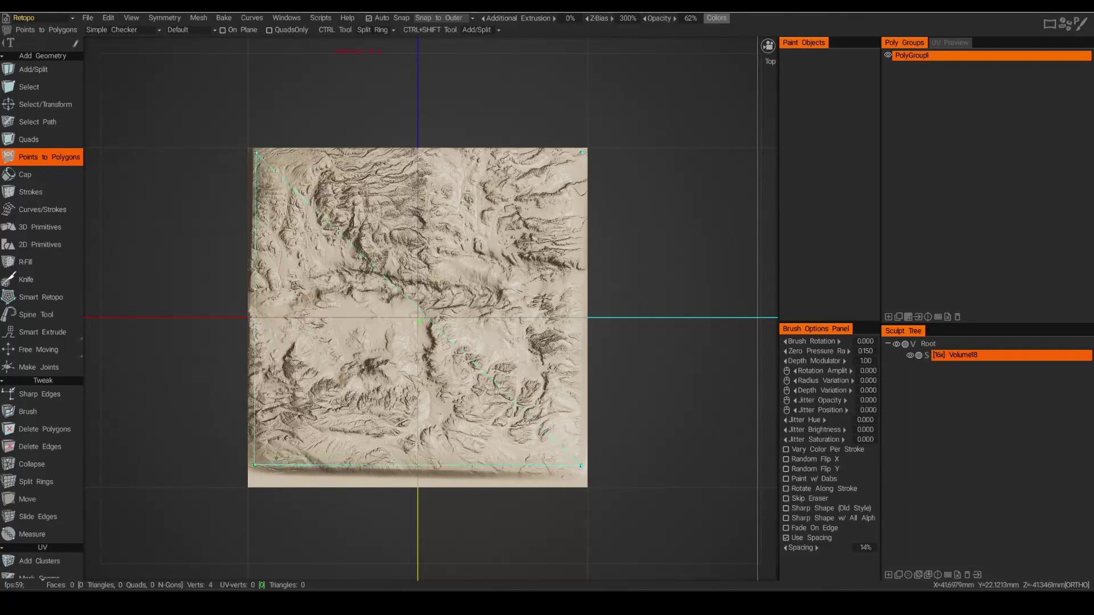
{"action": "left_click", "coordinate": [412, 325]}
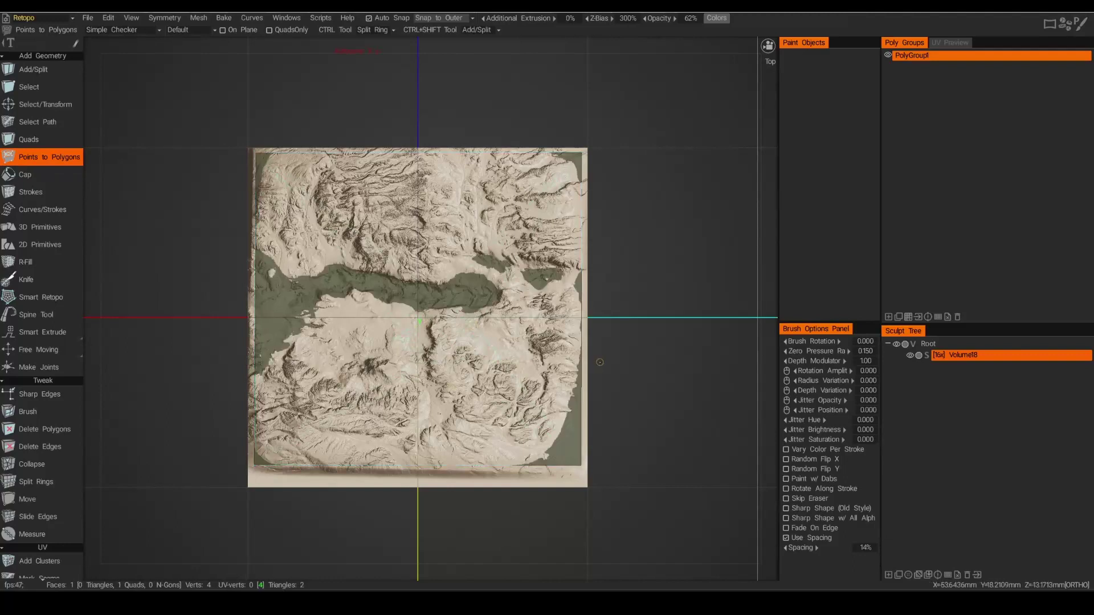
Switch back to perspective projection and subdivide the retopo quad repeatedly into a grid of 1,024 faces.
{"action": "middle_click_drag", "start_coordinate": [600, 363], "coordinate": [600, 366]}
{"action": "left_click", "coordinate": [665, 48]}
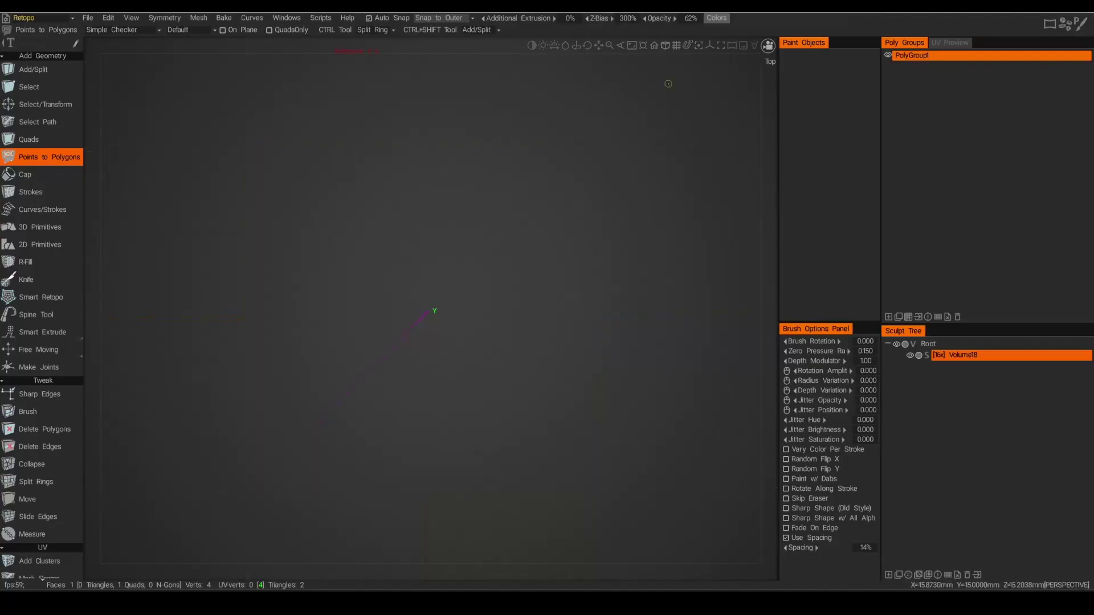
{"action": "scroll", "coordinate": [629, 232], "scroll_direction": "down", "scroll_amount": 5}
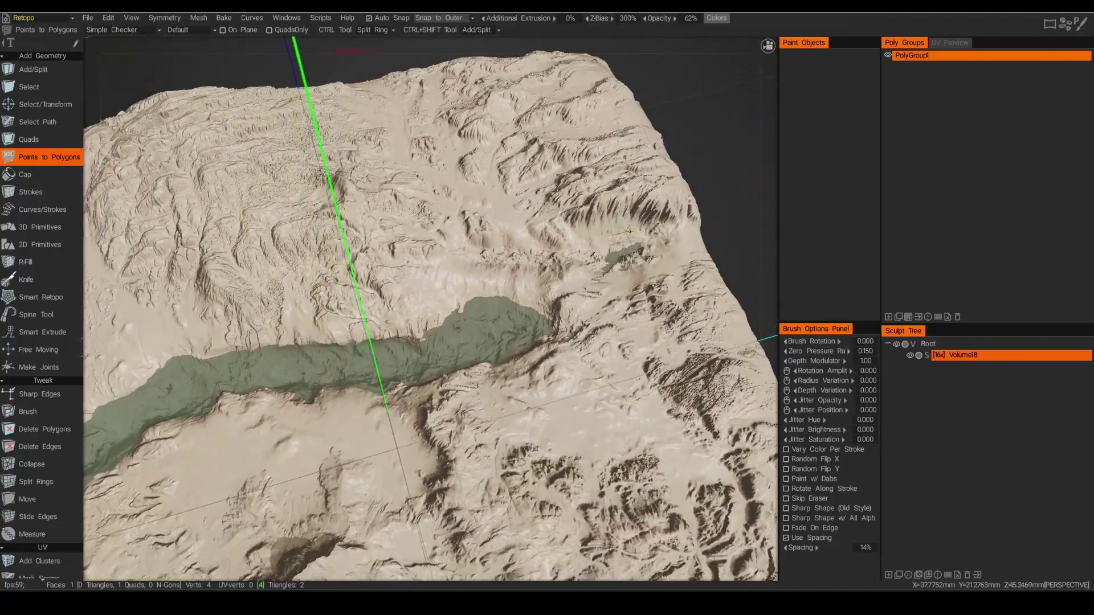
{"action": "left_click_drag", "start_coordinate": [629, 232], "coordinate": [556, 296], "text": "alt"}
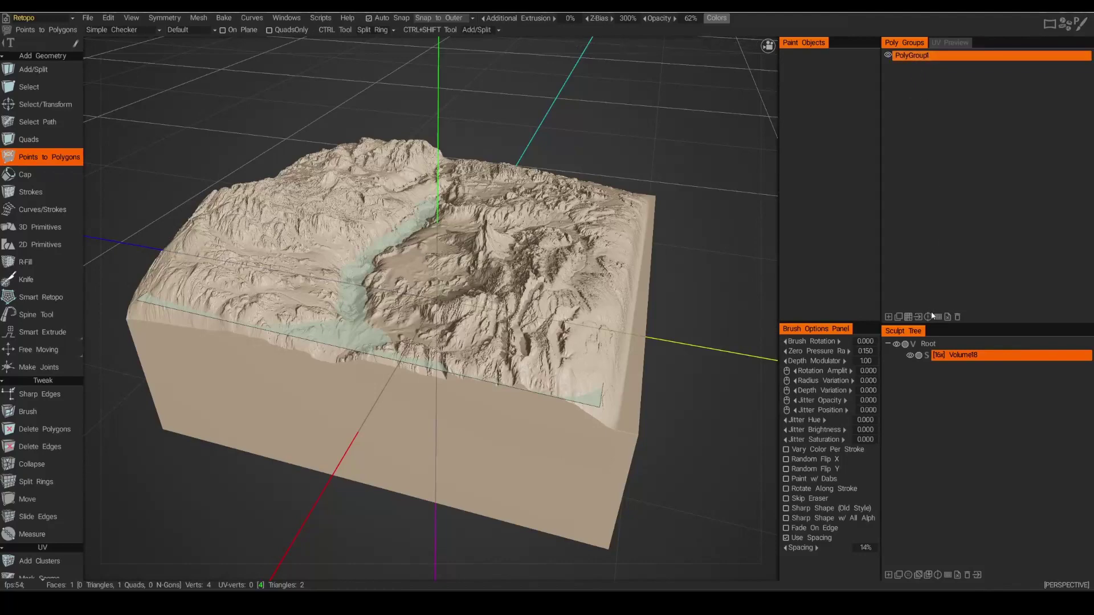
{"action": "left_click", "coordinate": [938, 318]}
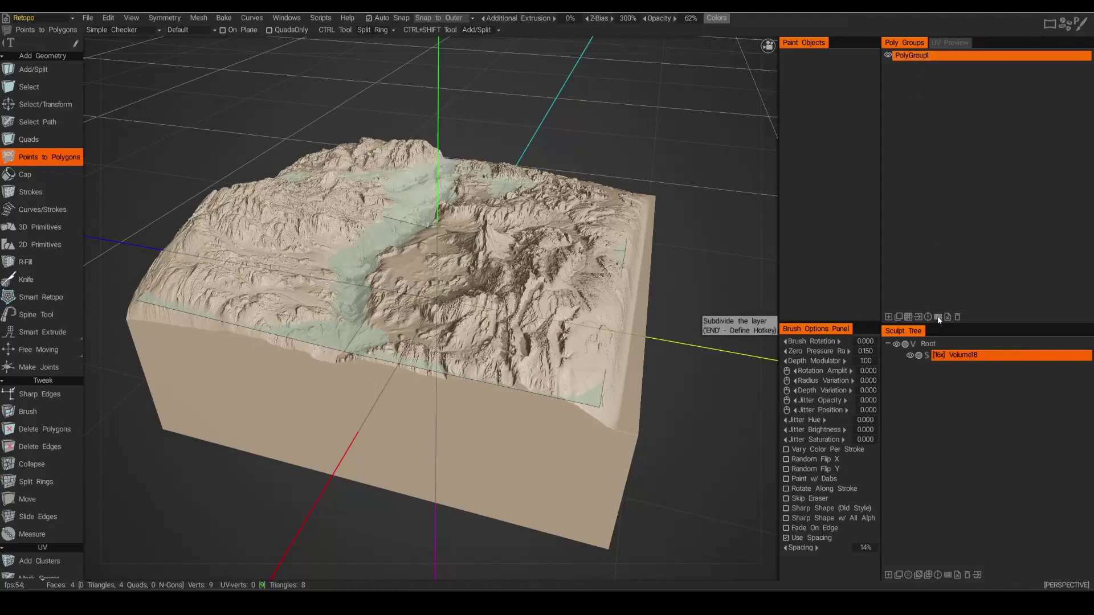
{"action": "left_click", "coordinate": [938, 318]}
{"action": "left_click", "coordinate": [939, 318]}
{"action": "left_click", "coordinate": [939, 318]}
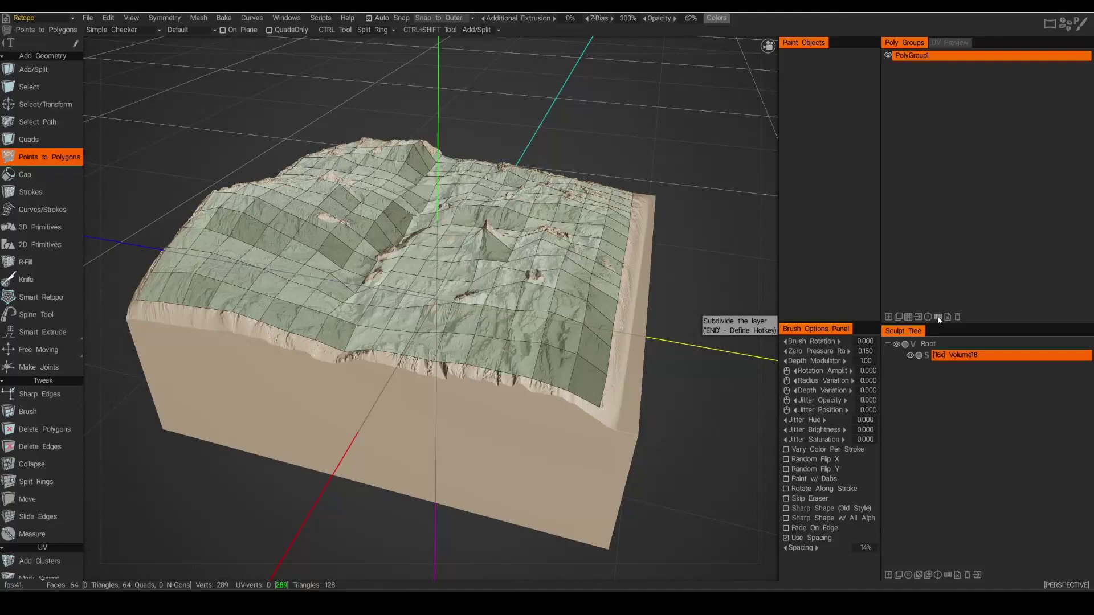
{"action": "left_click", "coordinate": [939, 318]}
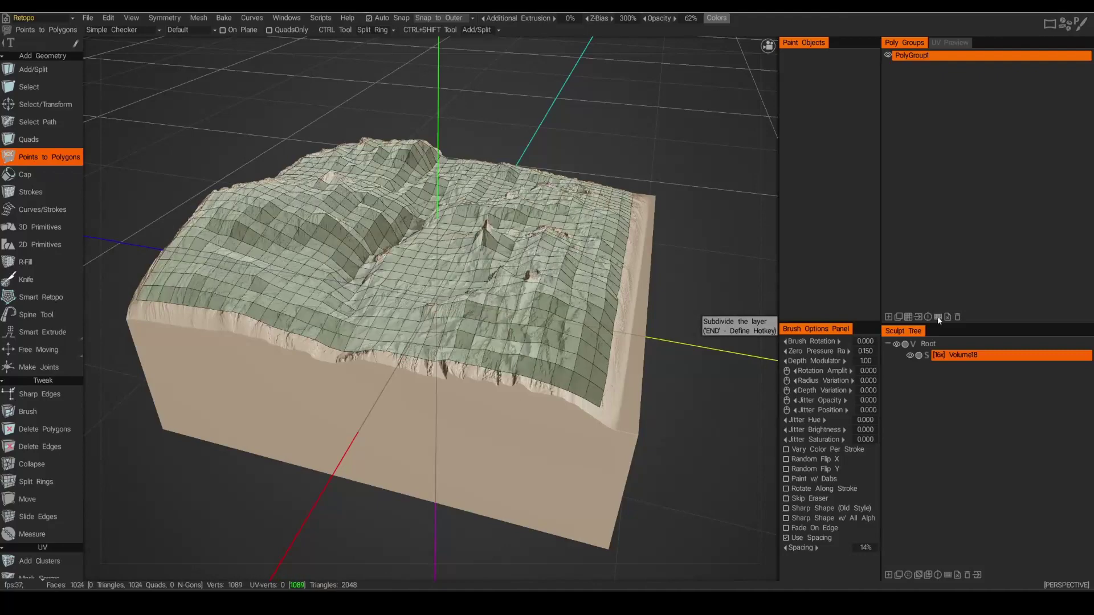
{"action": "left_click", "coordinate": [939, 318]}
{"action": "left_click_drag", "start_coordinate": [687, 239], "coordinate": [430, 320], "text": "alt"}
{"action": "left_click", "coordinate": [937, 318]}
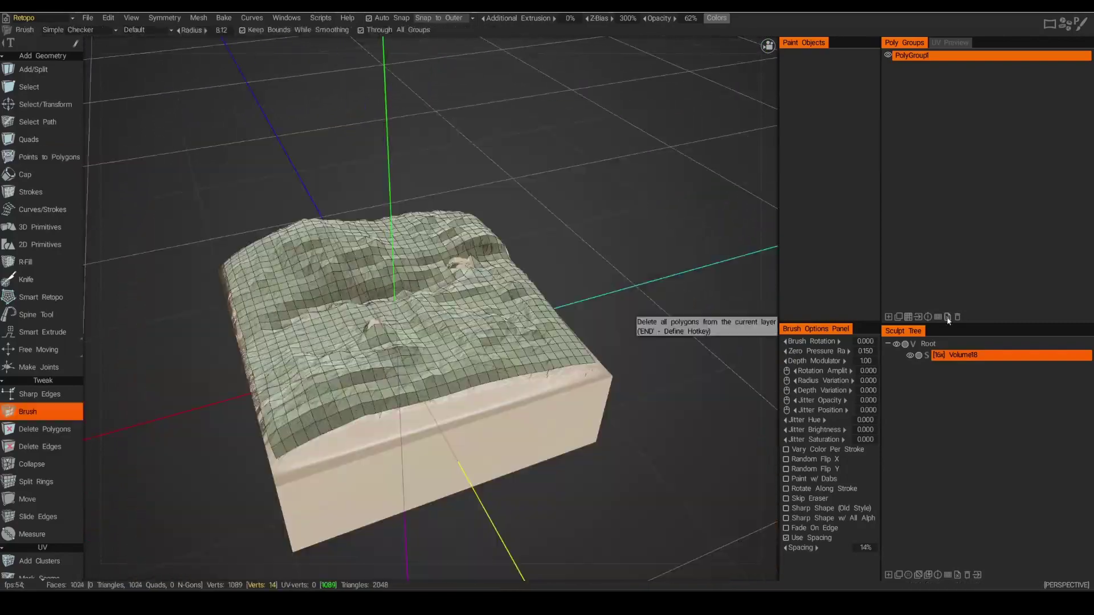
Delete all polygons from the retopo layer over the terrain.
{"action": "left_click", "coordinate": [947, 317]}
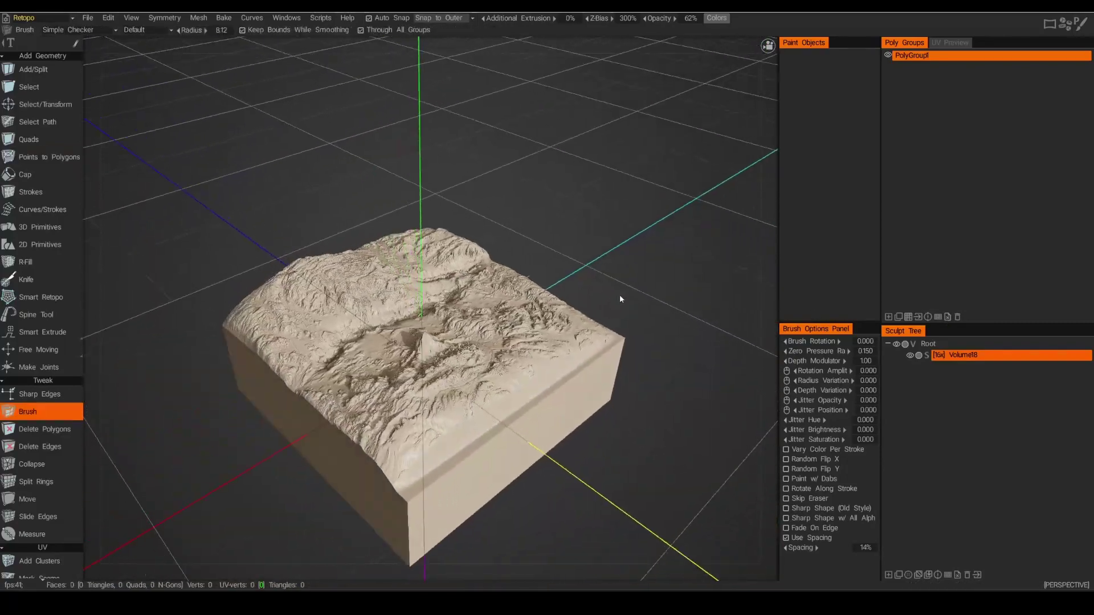
{"action": "left_click_drag", "start_coordinate": [650, 298], "coordinate": [649, 296]}
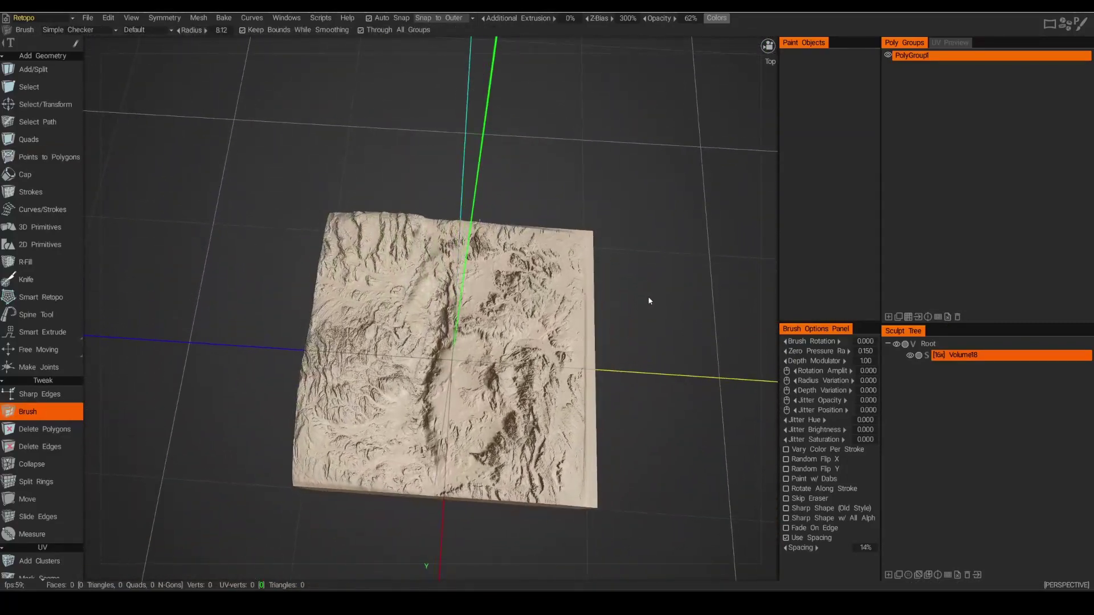
{"action": "left_click_drag", "start_coordinate": [667, 235], "coordinate": [696, 393]}
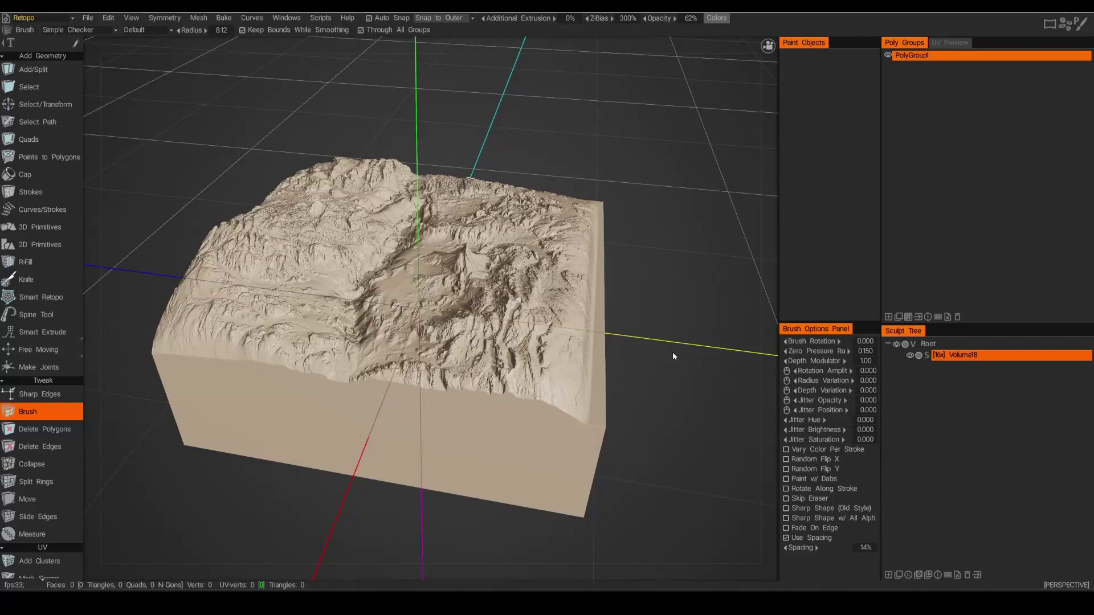
Convert the terrain volume from surface to voxels with a poly count of 17,269,940, voxel paint depth 2.00 and Auto close holes.
{"action": "mouse_move", "coordinate": [964, 356]}
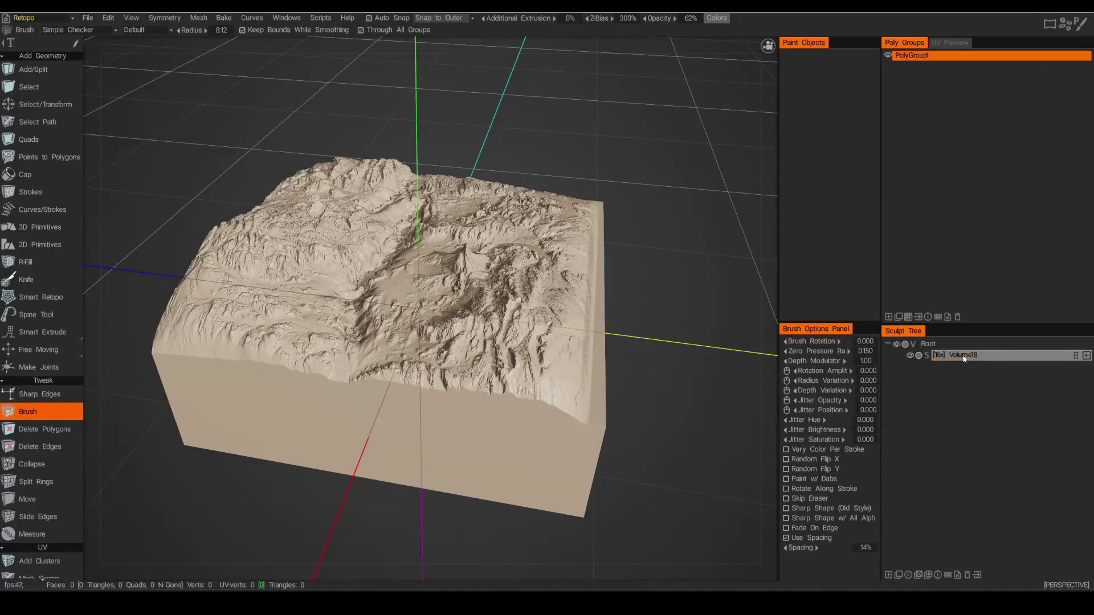
{"action": "left_click", "coordinate": [928, 357]}
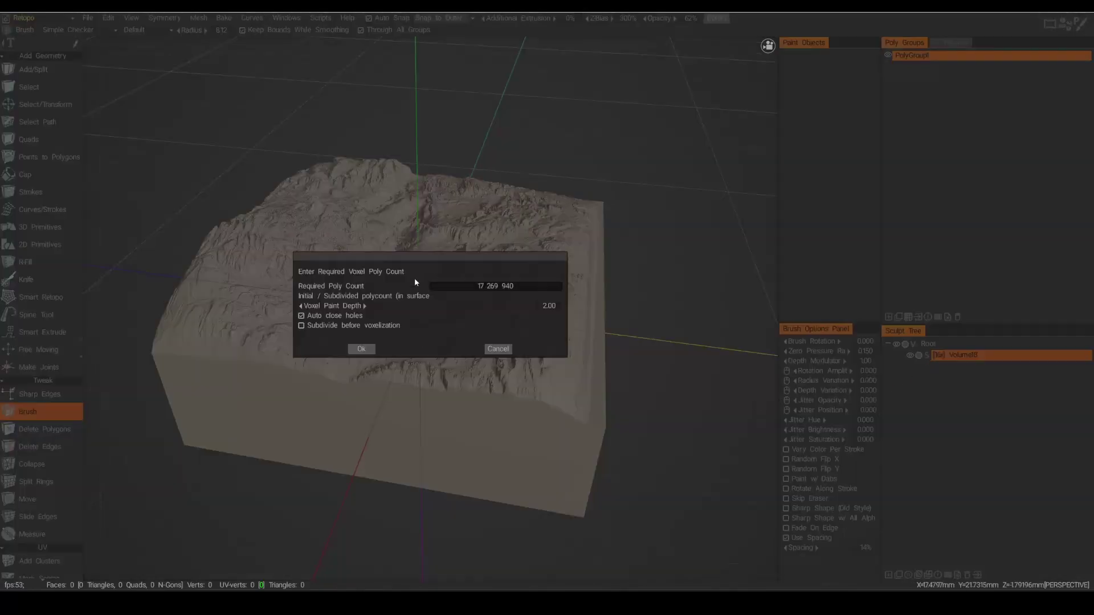
{"action": "left_click_drag", "start_coordinate": [439, 256], "coordinate": [750, 128]}
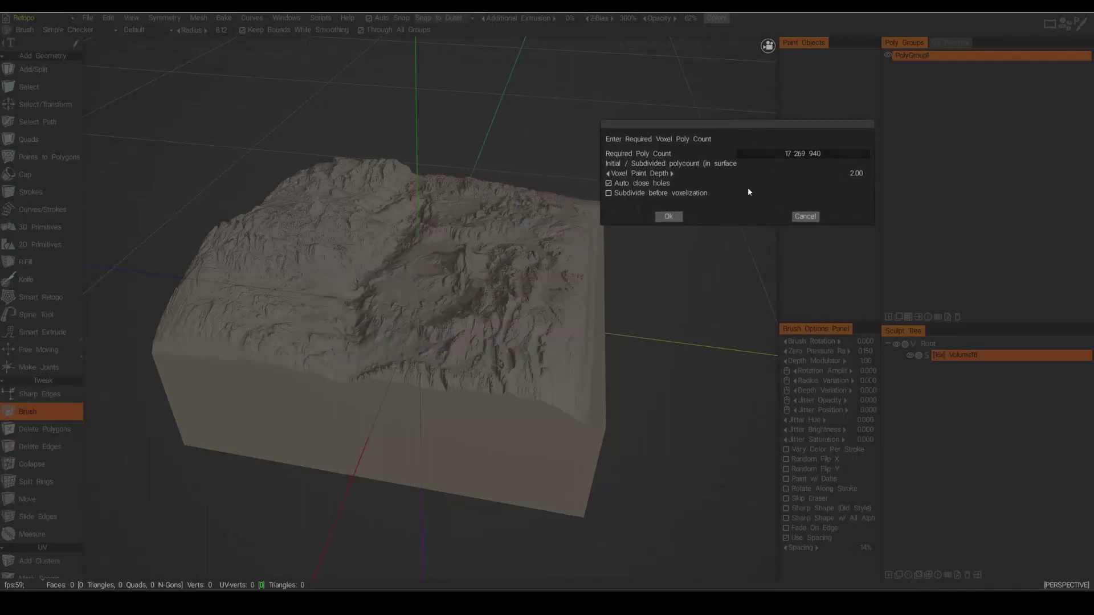
{"action": "left_click", "coordinate": [670, 218]}
From the orthographic top view, create one quad near the terrain's four corners with Points to Polygons.
{"action": "left_click_drag", "start_coordinate": [657, 318], "coordinate": [673, 114]}
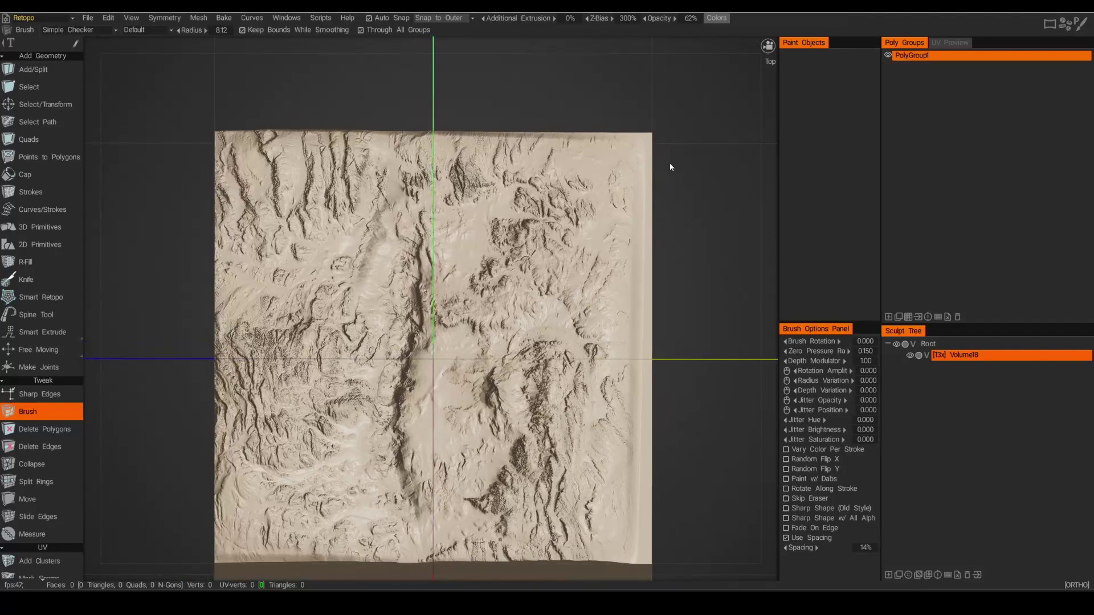
{"action": "left_click_drag", "start_coordinate": [665, 164], "coordinate": [673, 165], "text": "alt+shift"}
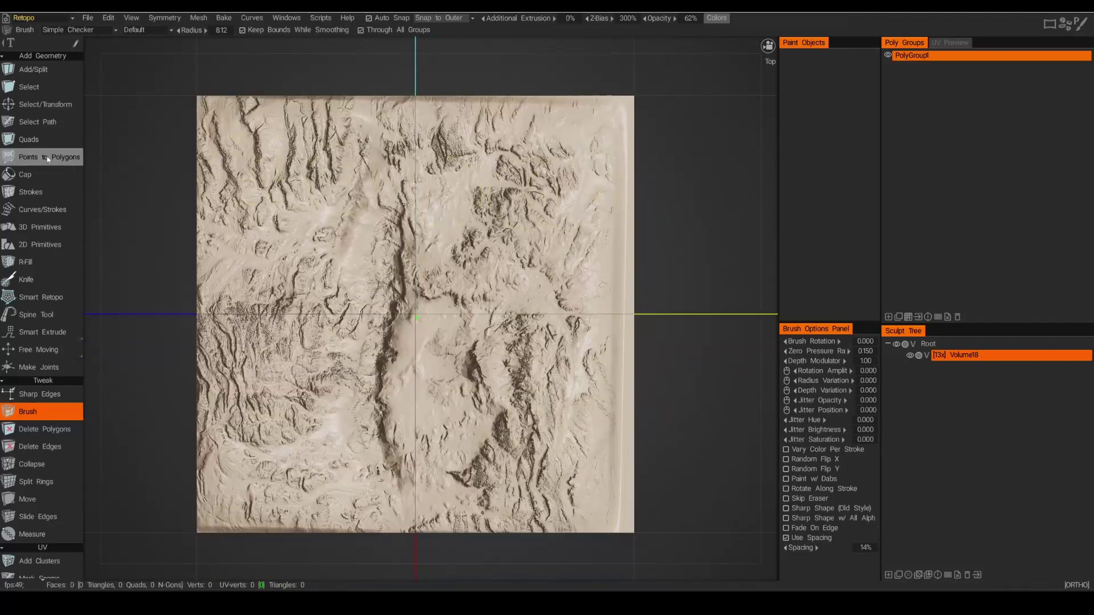
{"action": "left_click", "coordinate": [46, 158]}
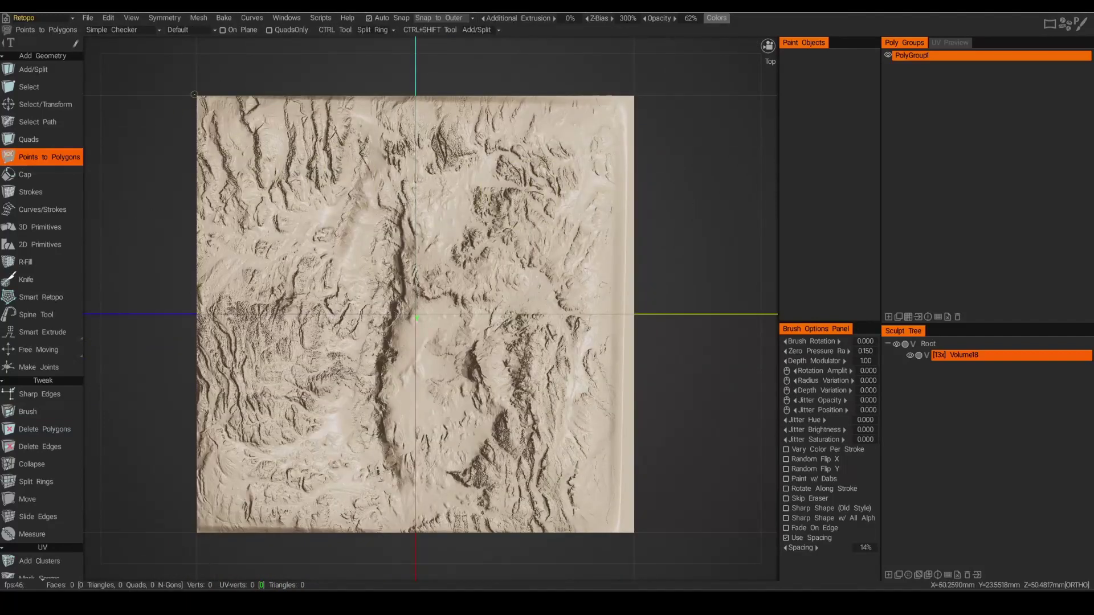
{"action": "left_click", "coordinate": [201, 100]}
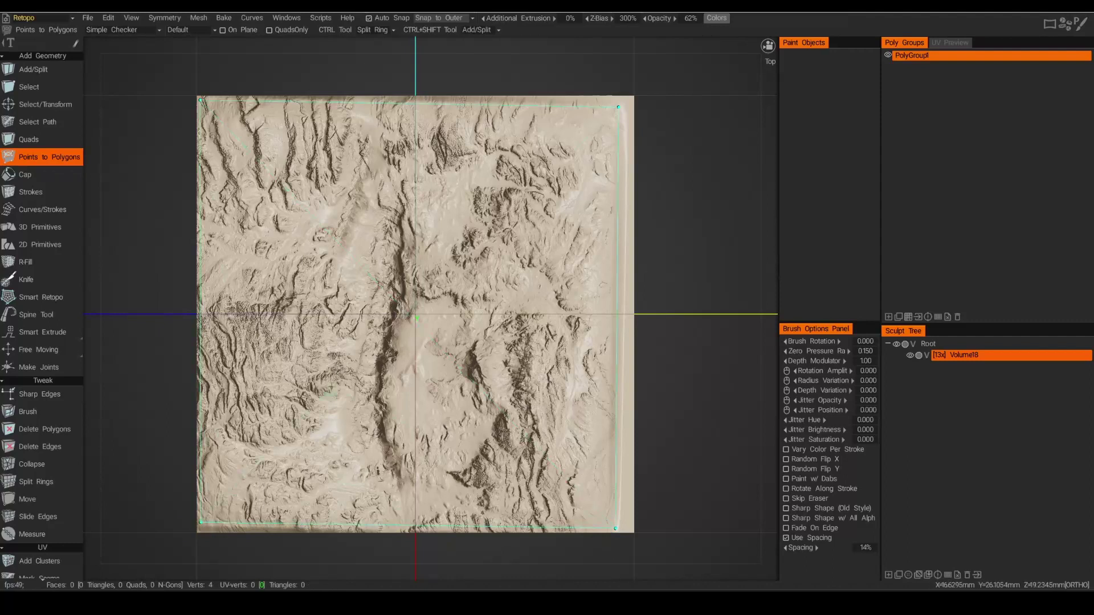
{"action": "left_click", "coordinate": [399, 327]}
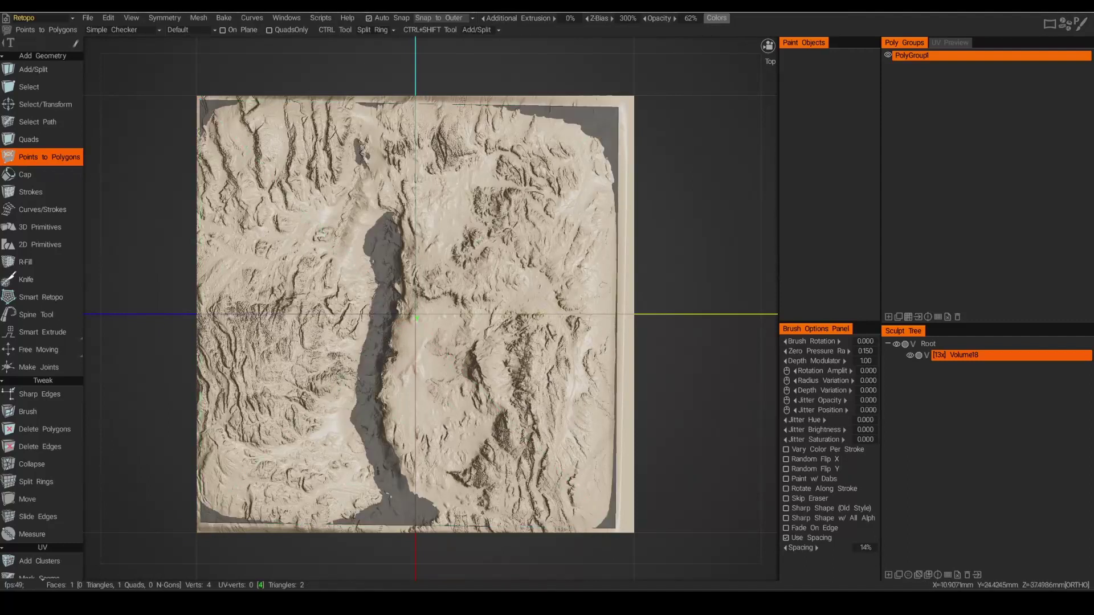
Return to perspective projection and subdivide the new terrain quad seven times into a grid of 16,384 faces.
{"action": "mouse_move", "coordinate": [678, 47]}
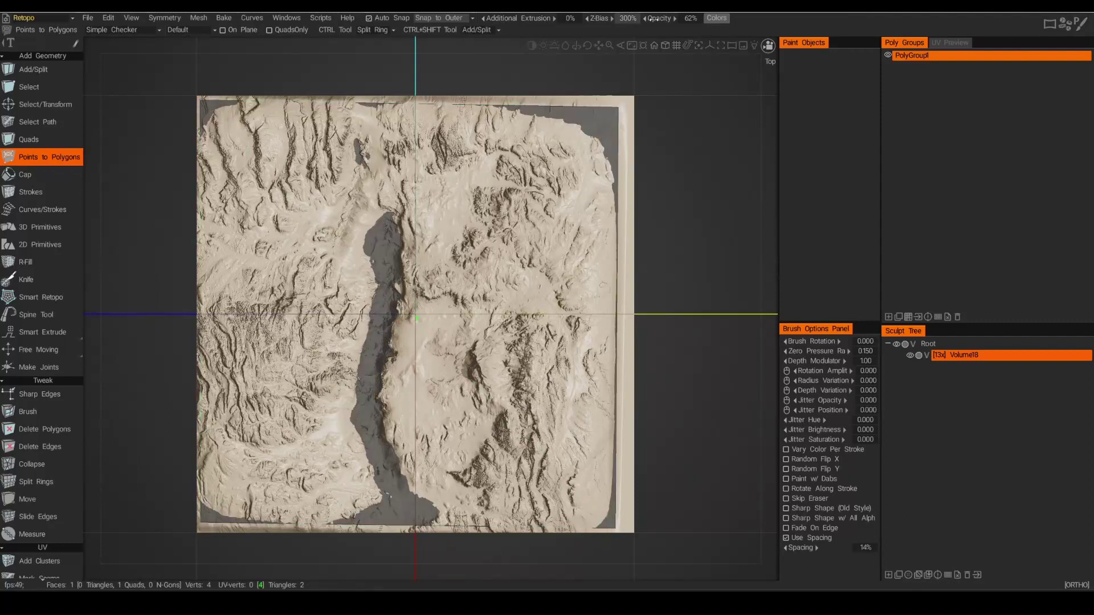
{"action": "left_click", "coordinate": [665, 46]}
{"action": "left_click_drag", "start_coordinate": [681, 276], "coordinate": [692, 196]}
{"action": "scroll", "coordinate": [657, 200], "scroll_direction": "down", "scroll_amount": 3}
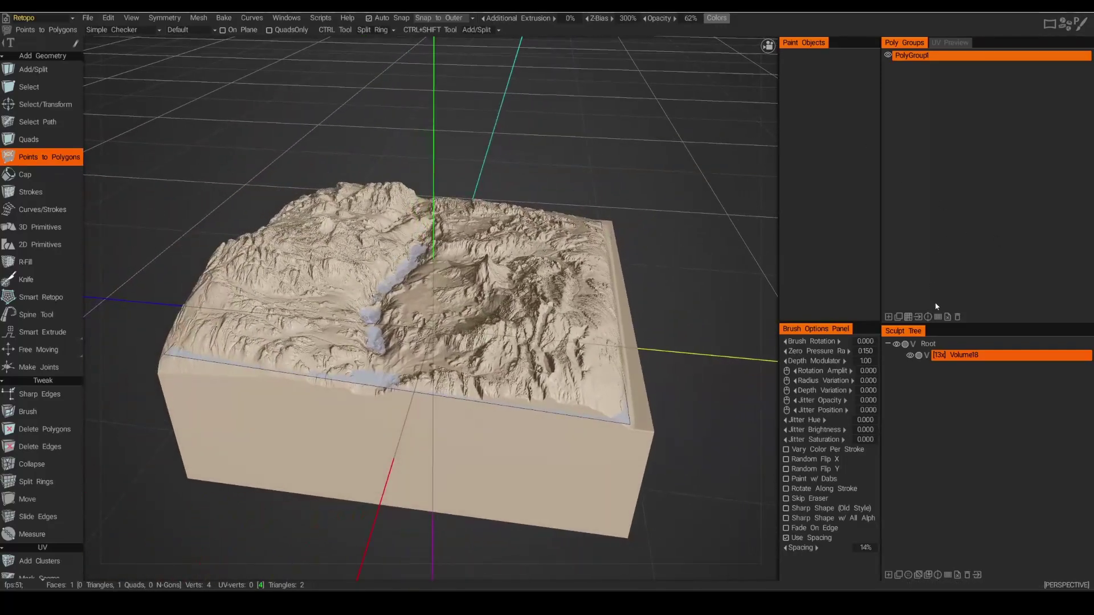
{"action": "left_click", "coordinate": [938, 316]}
{"action": "left_click", "coordinate": [938, 317]}
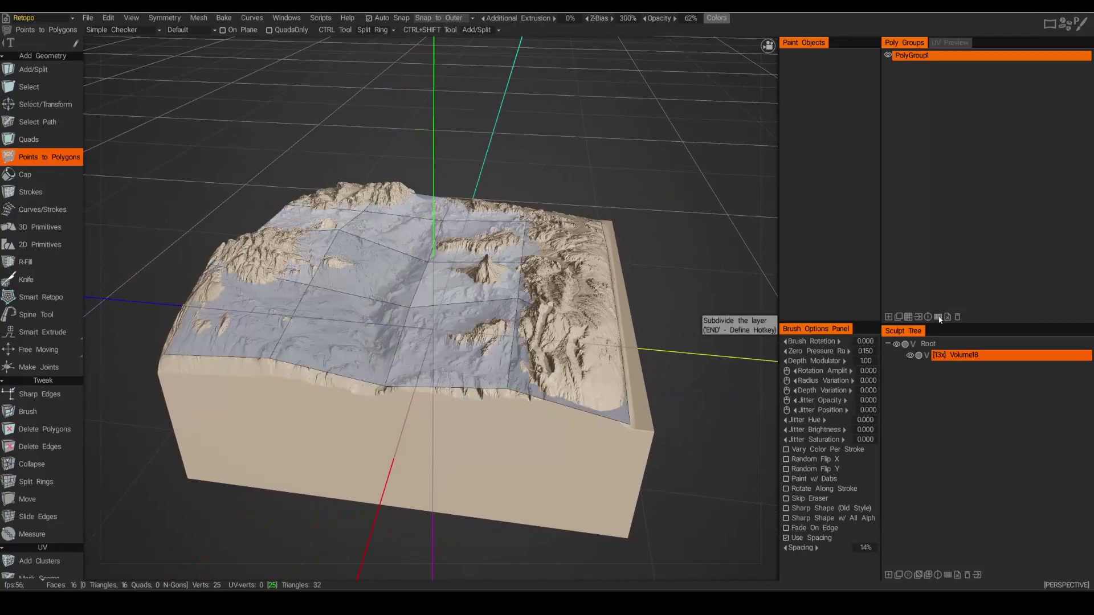
{"action": "left_click", "coordinate": [938, 317]}
{"action": "left_click", "coordinate": [938, 317]}
{"action": "left_click", "coordinate": [938, 317]}
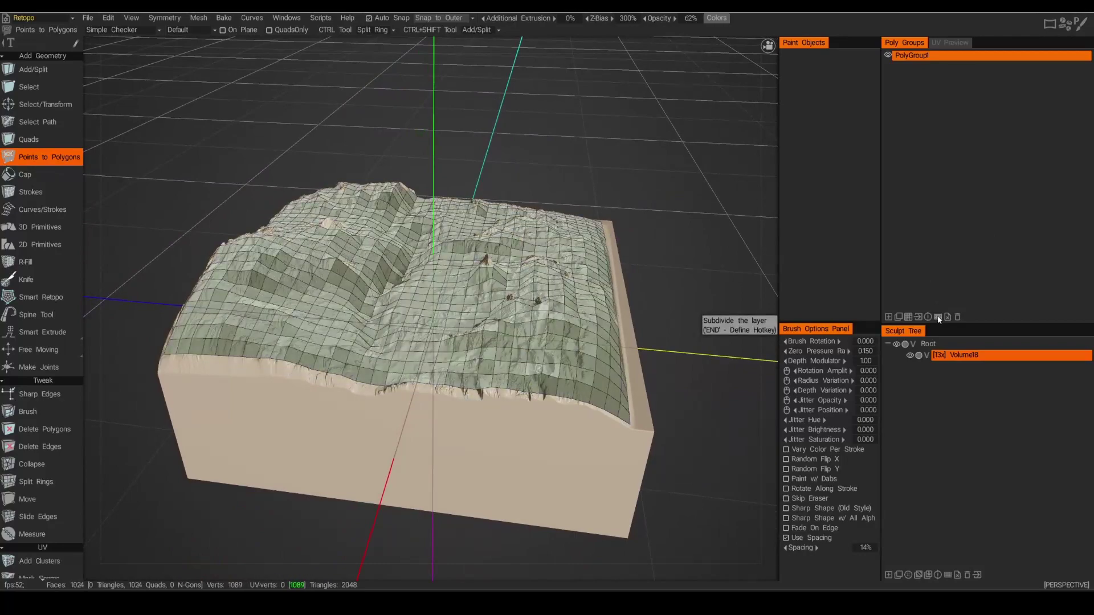
{"action": "left_click", "coordinate": [938, 318]}
{"action": "left_click_drag", "start_coordinate": [720, 197], "coordinate": [718, 263]}
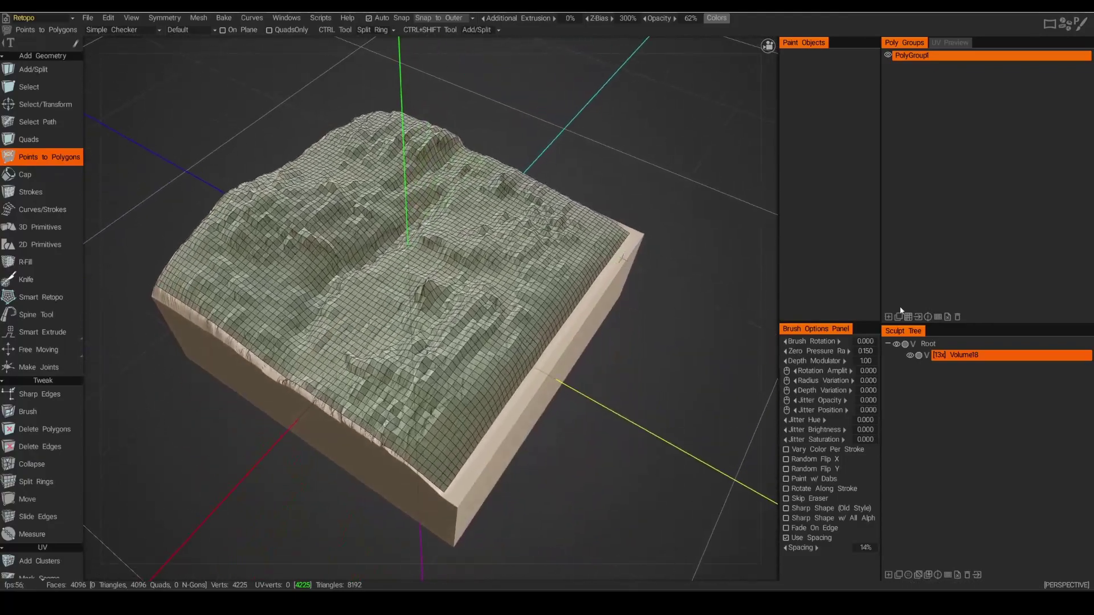
{"action": "left_click", "coordinate": [938, 318]}
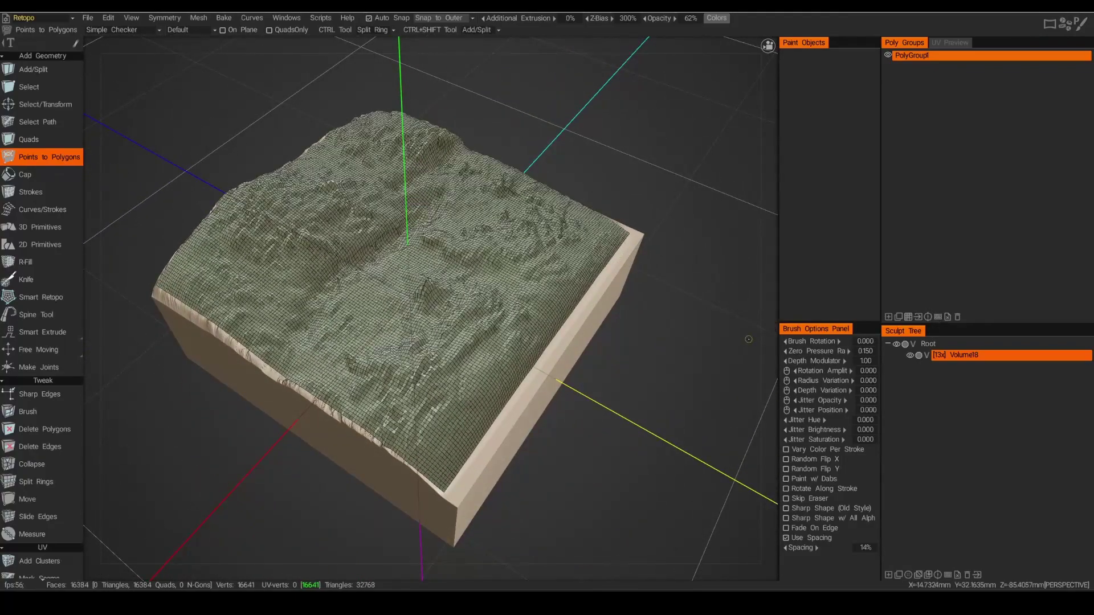
{"action": "left_click_drag", "start_coordinate": [704, 337], "coordinate": [672, 279]}
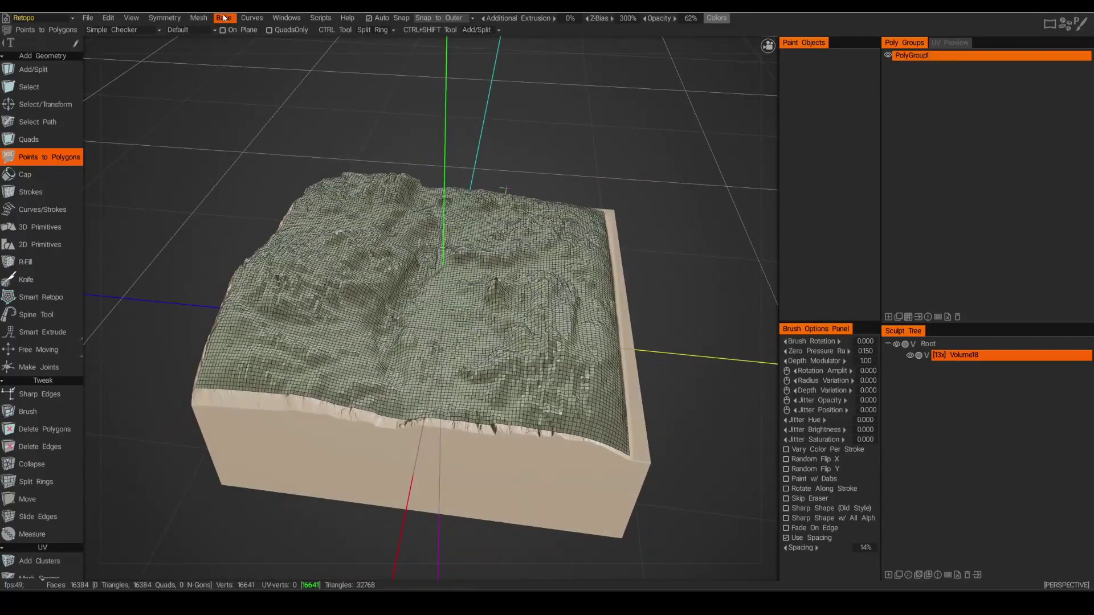
Start a per-pixel normal map bake with flat displacement and set the scan depth outside the object to 0.710.
{"action": "left_click", "coordinate": [223, 20]}
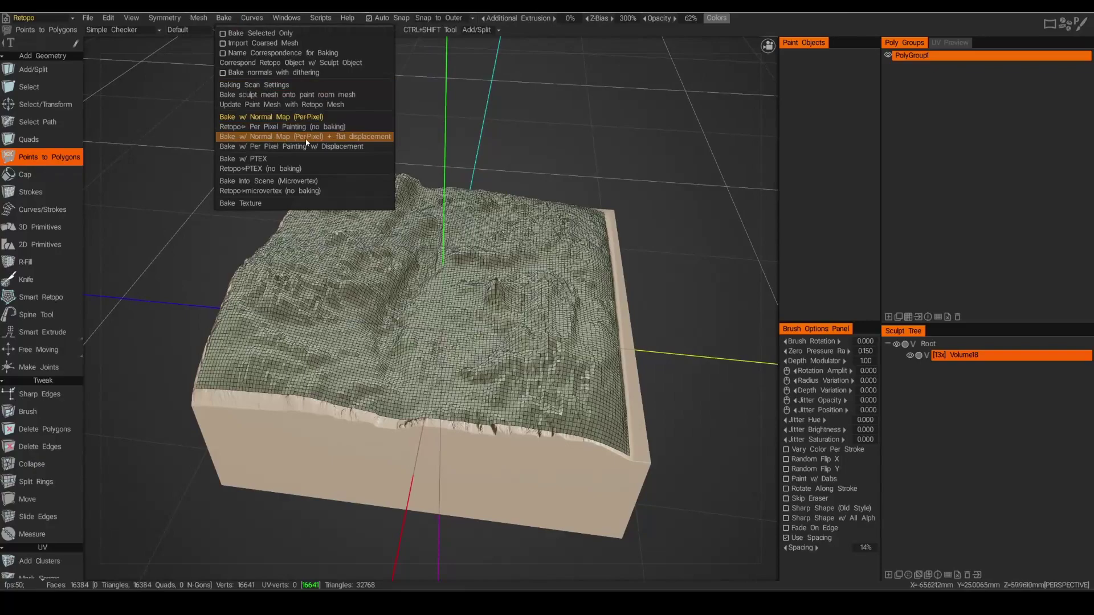
{"action": "left_click", "coordinate": [358, 140]}
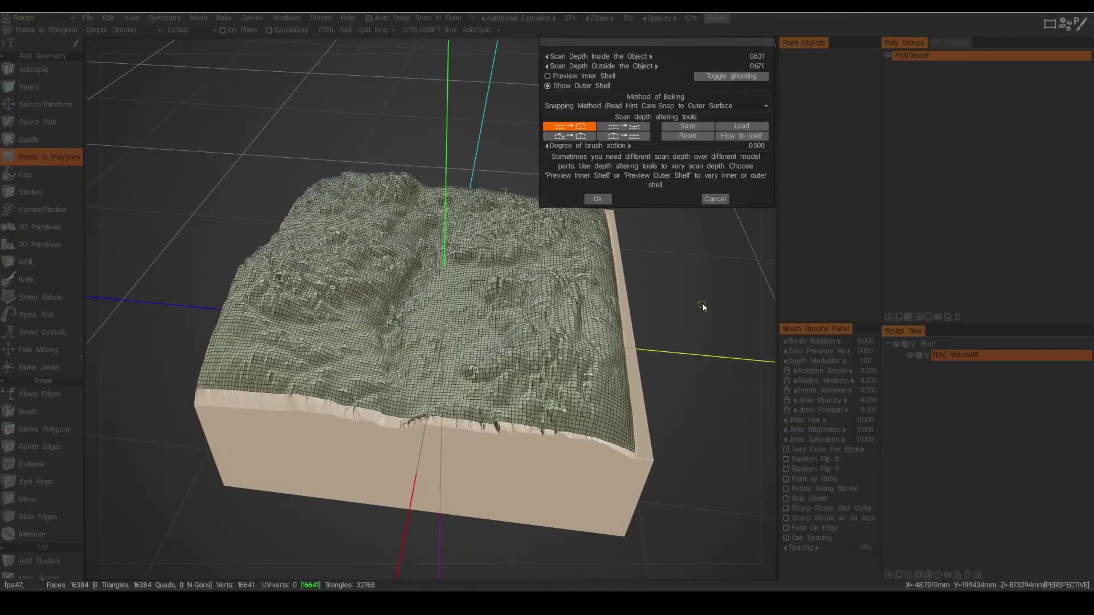
{"action": "left_click_drag", "start_coordinate": [698, 311], "coordinate": [709, 281]}
{"action": "scroll", "coordinate": [723, 287], "scroll_direction": "up", "scroll_amount": 5}
{"action": "scroll", "coordinate": [491, 294], "scroll_direction": "up", "scroll_amount": 1}
{"action": "left_click_drag", "start_coordinate": [492, 294], "coordinate": [406, 441], "text": "alt"}
{"action": "scroll", "coordinate": [405, 442], "scroll_direction": "down", "scroll_amount": 3}
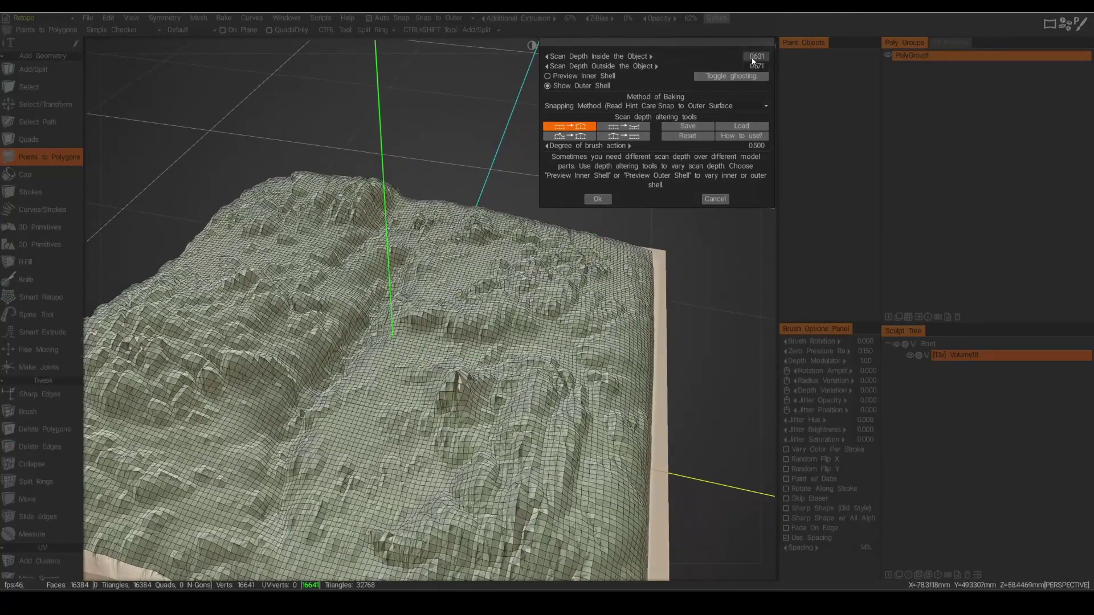
{"action": "left_click_drag", "start_coordinate": [698, 65], "coordinate": [719, 66]}
Inspect the bake's outer and inner scan shells, leave the outer shell shown, and accept the scan settings.
{"action": "left_click_drag", "start_coordinate": [171, 348], "coordinate": [408, 365], "text": "alt"}
{"action": "scroll", "coordinate": [357, 322], "scroll_direction": "up", "scroll_amount": 2}
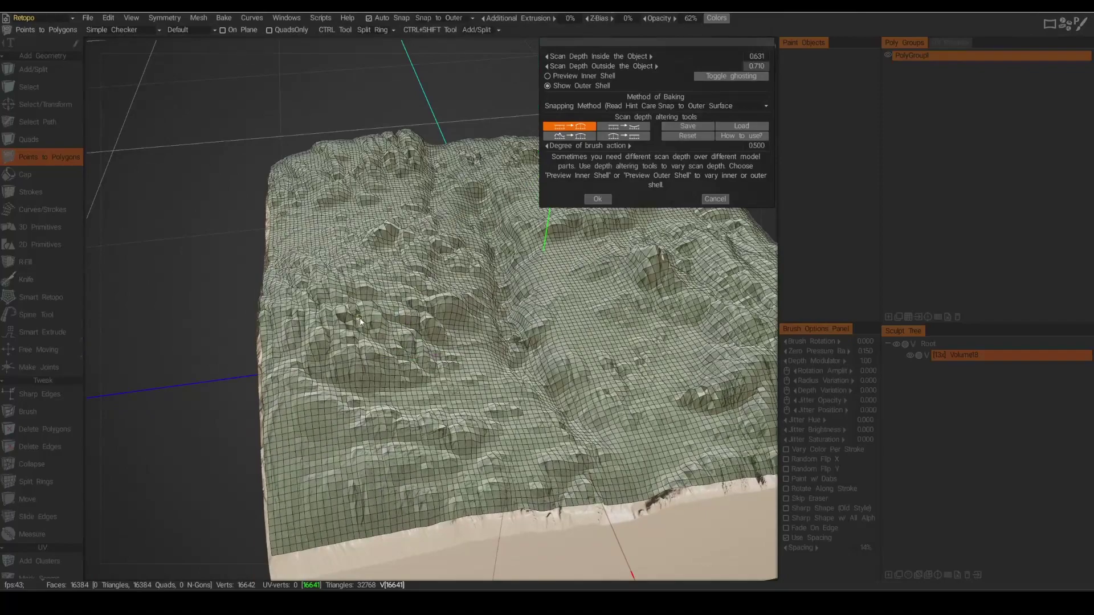
{"action": "middle_click_drag", "start_coordinate": [357, 321], "coordinate": [447, 354]}
{"action": "scroll", "coordinate": [406, 376], "scroll_direction": "down", "scroll_amount": 3}
{"action": "left_click", "coordinate": [566, 78]}
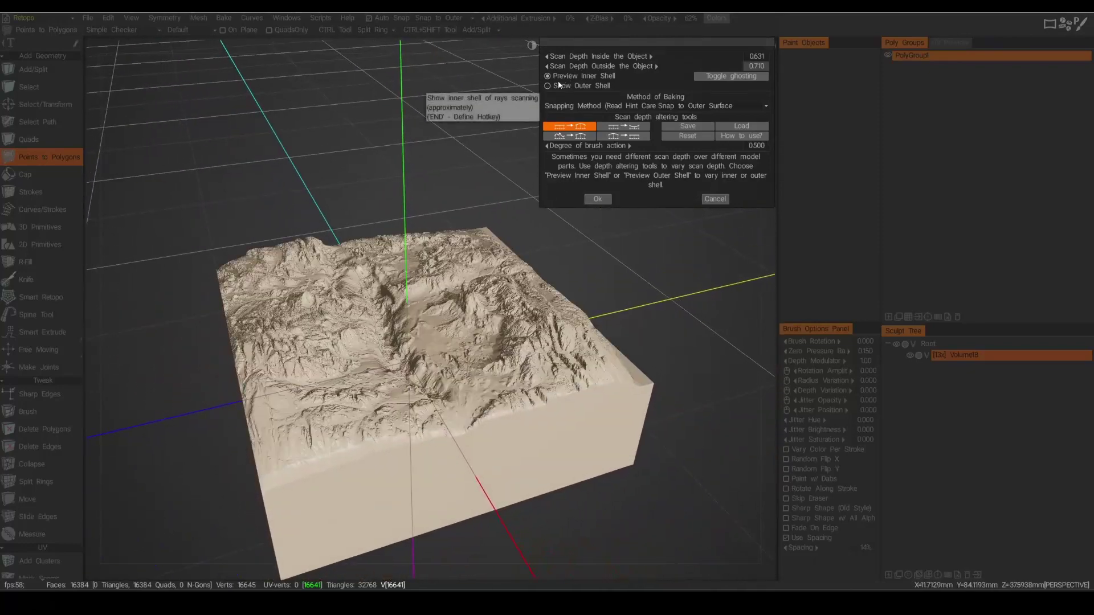
{"action": "middle_click_drag", "start_coordinate": [513, 142], "coordinate": [611, 55]}
{"action": "left_click", "coordinate": [592, 86]}
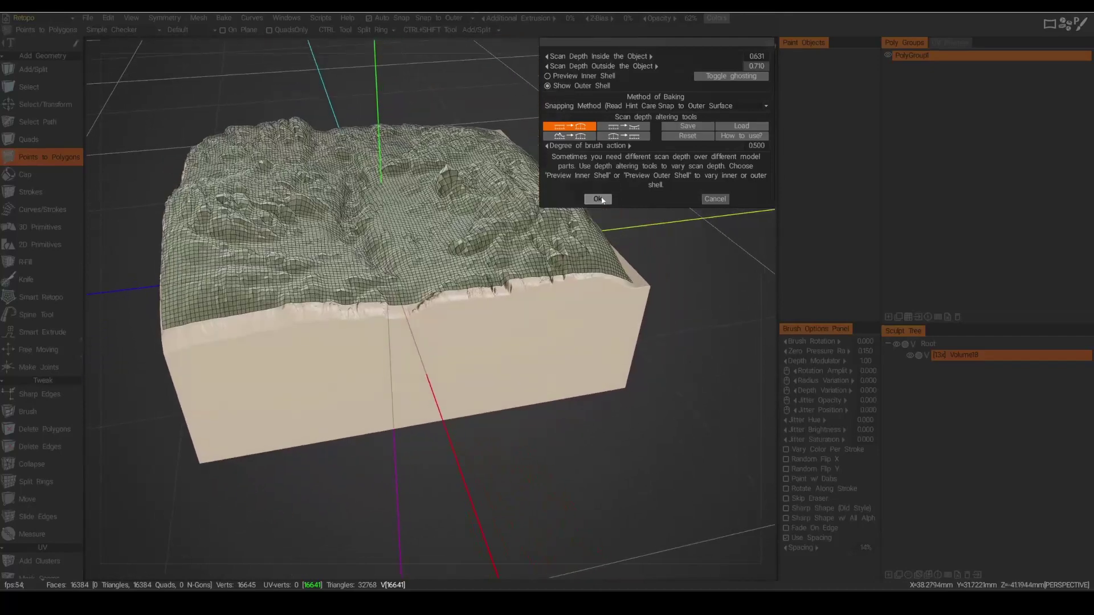
{"action": "left_click", "coordinate": [598, 199]}
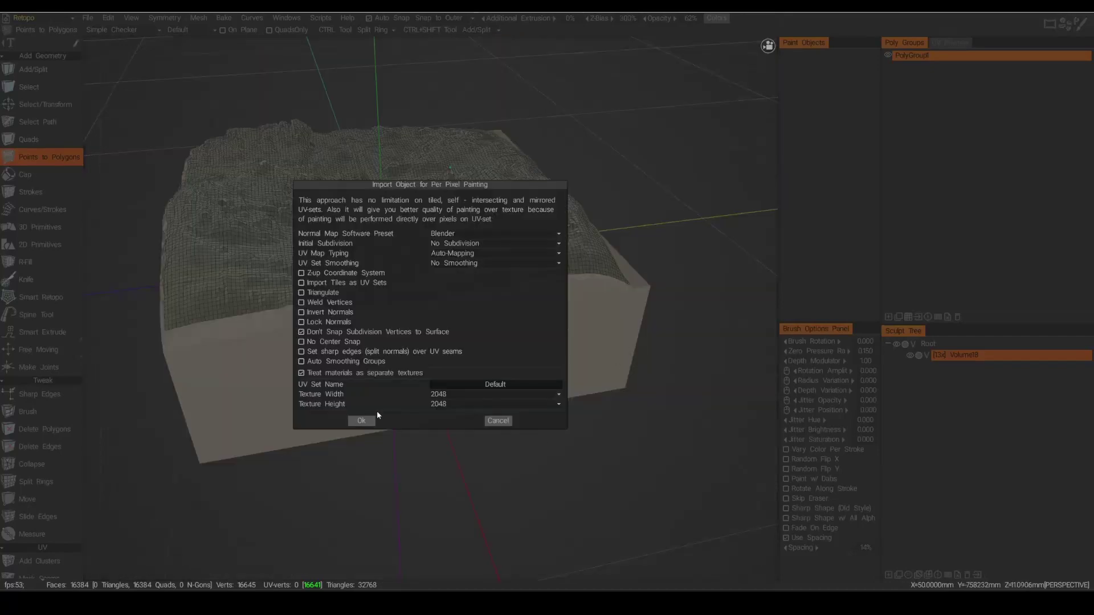
Set the baked object's texture width and height to 8192 and its initial subdivision to 65536.
{"action": "left_click", "coordinate": [460, 399]}
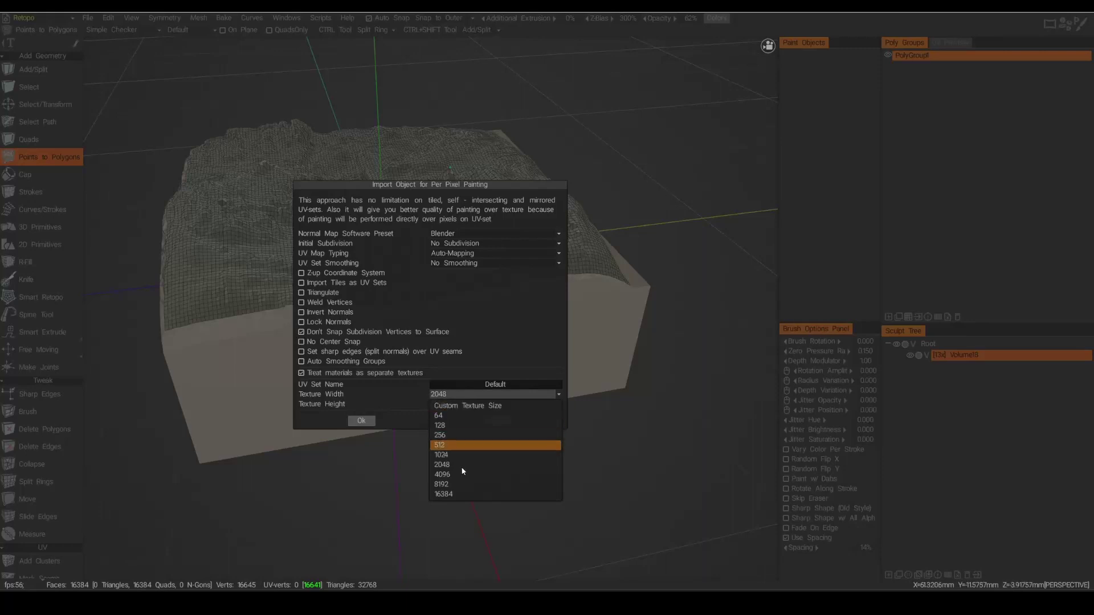
{"action": "left_click", "coordinate": [442, 484]}
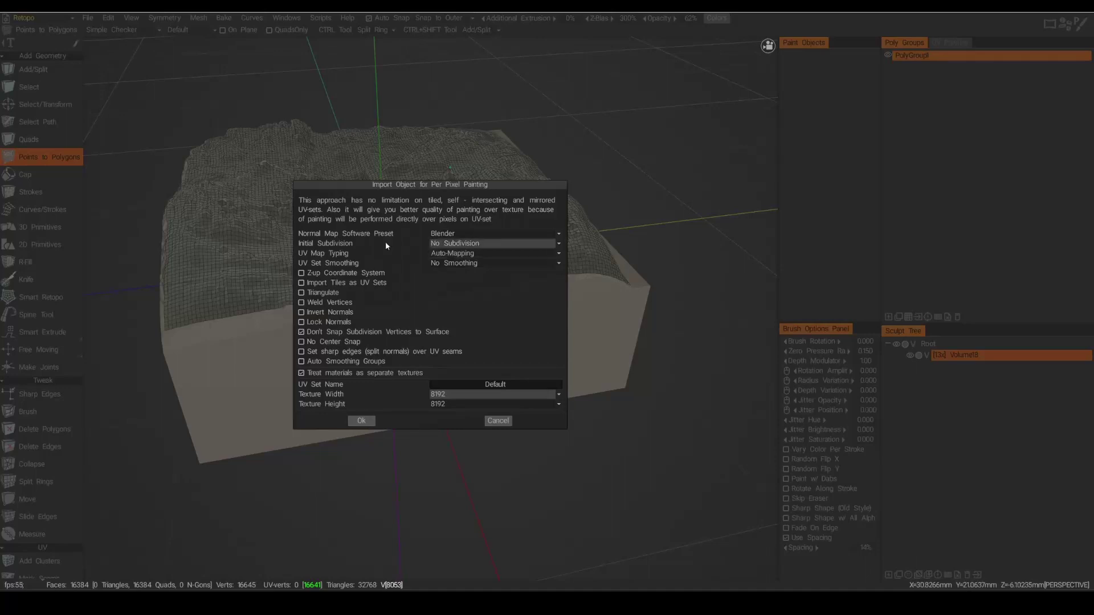
{"action": "left_click", "coordinate": [487, 243]}
{"action": "left_click", "coordinate": [465, 265]}
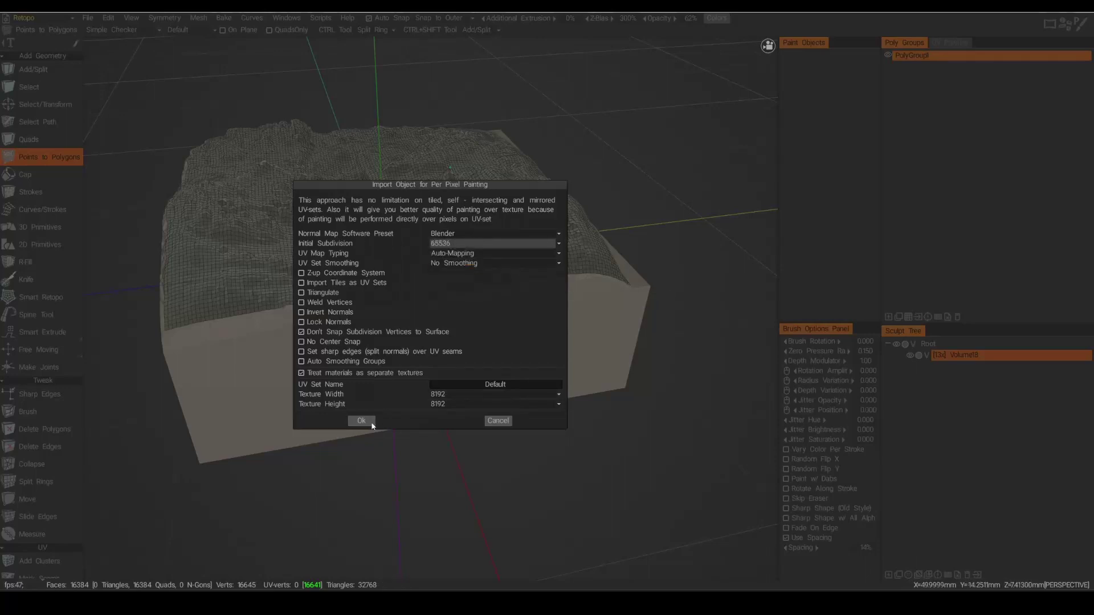
Run the per-pixel bake and hide the original sculpt volume Volume18 in the Paint room.
{"action": "left_click", "coordinate": [361, 421]}
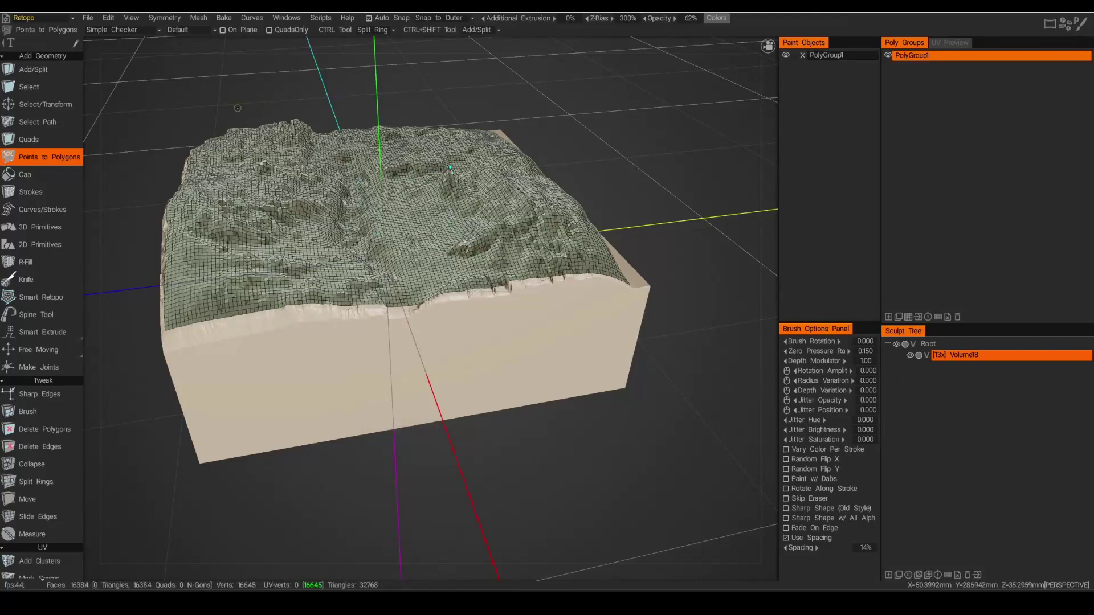
{"action": "left_click", "coordinate": [51, 18]}
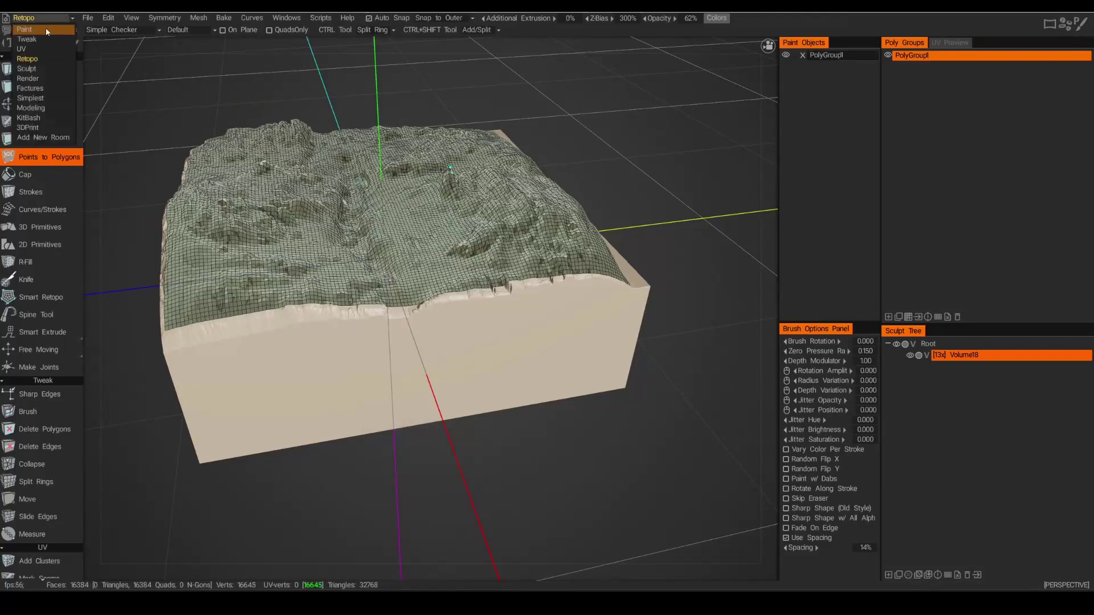
{"action": "left_click", "coordinate": [47, 30]}
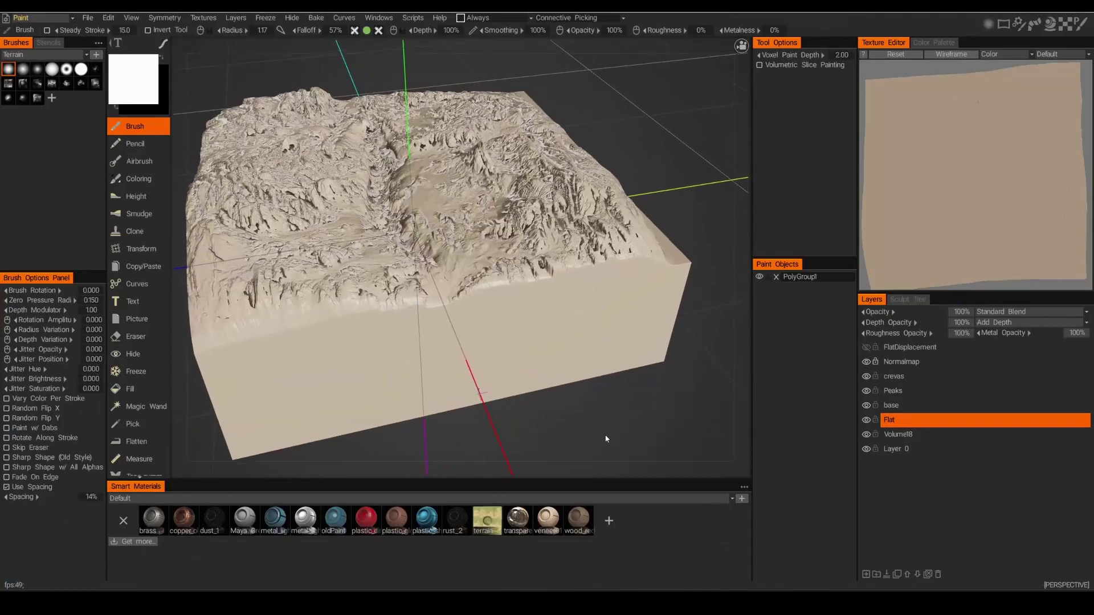
{"action": "left_click", "coordinate": [909, 299]}
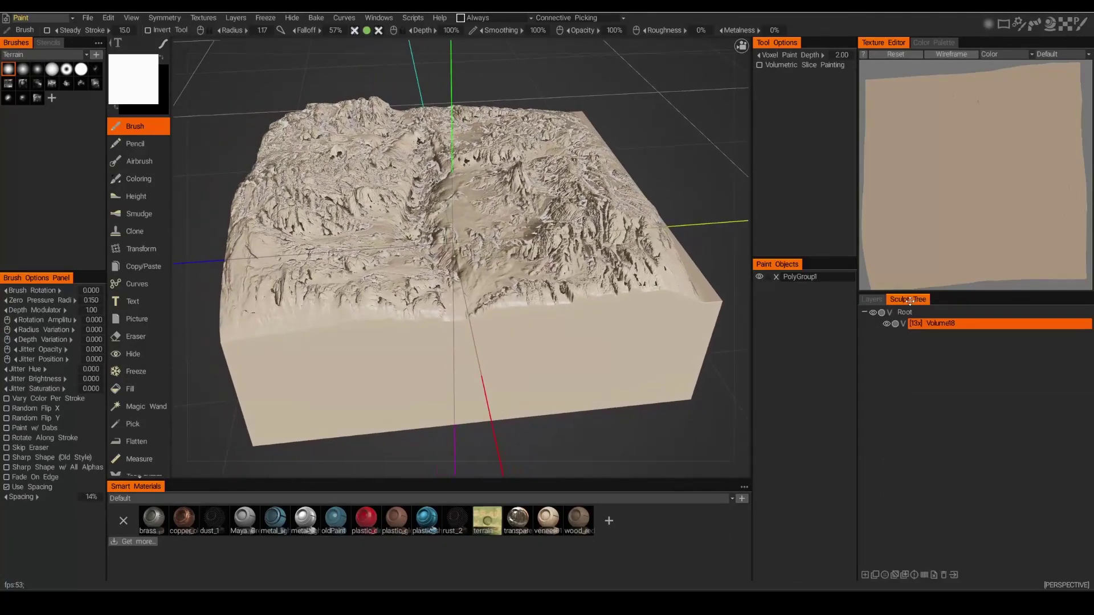
{"action": "left_click", "coordinate": [887, 324]}
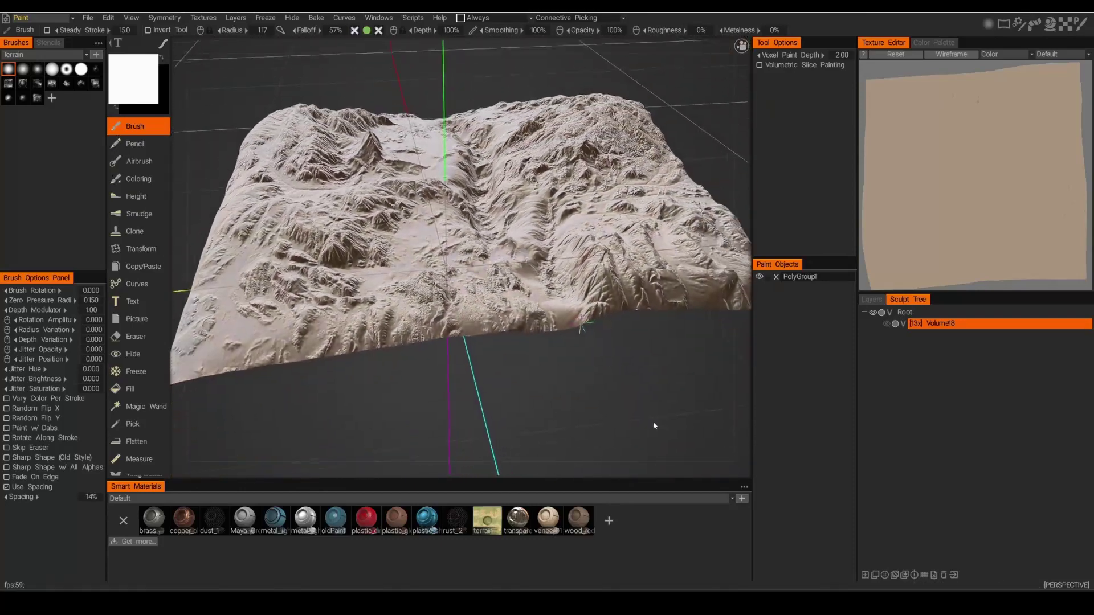
Show the FlatDisplacement layer and set the Normalmap layer's depth opacity to 15%.
{"action": "left_click", "coordinate": [870, 300]}
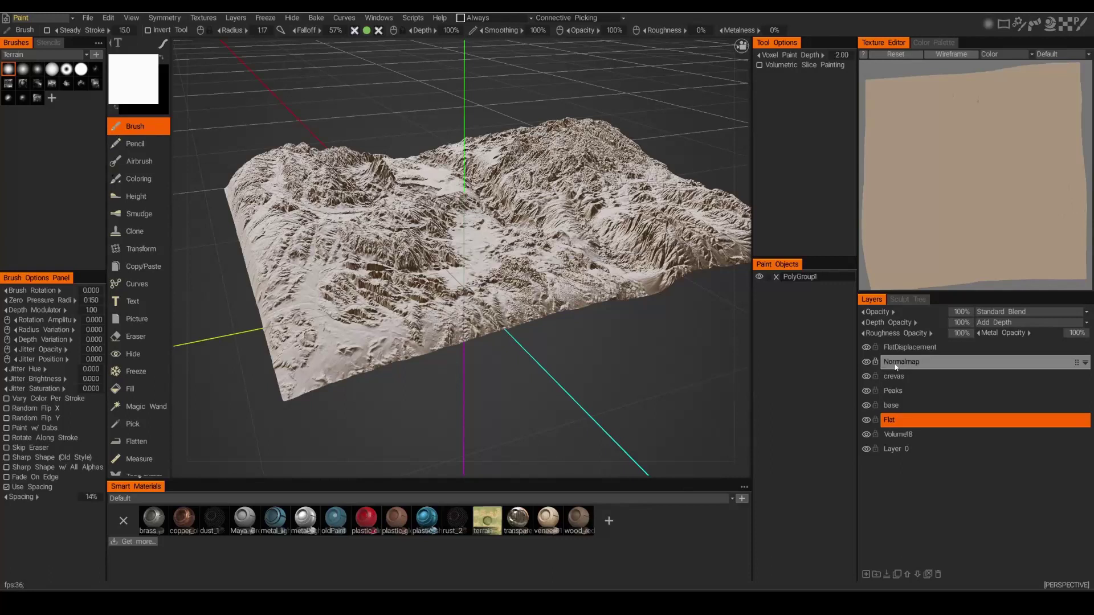
{"action": "left_click", "coordinate": [912, 366]}
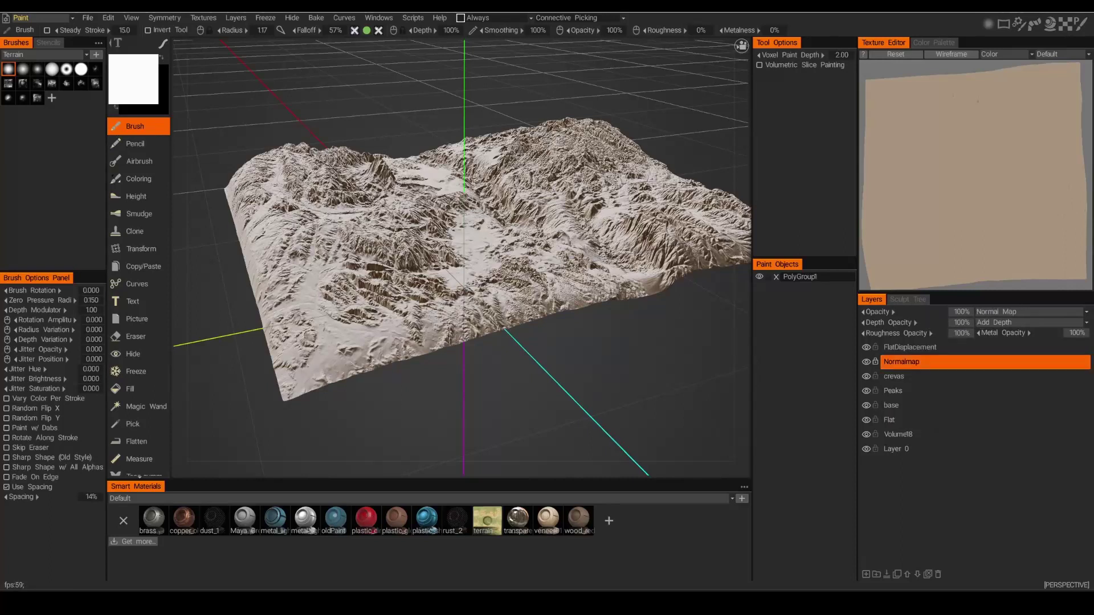
{"action": "left_click_drag", "start_coordinate": [962, 322], "coordinate": [966, 366]}
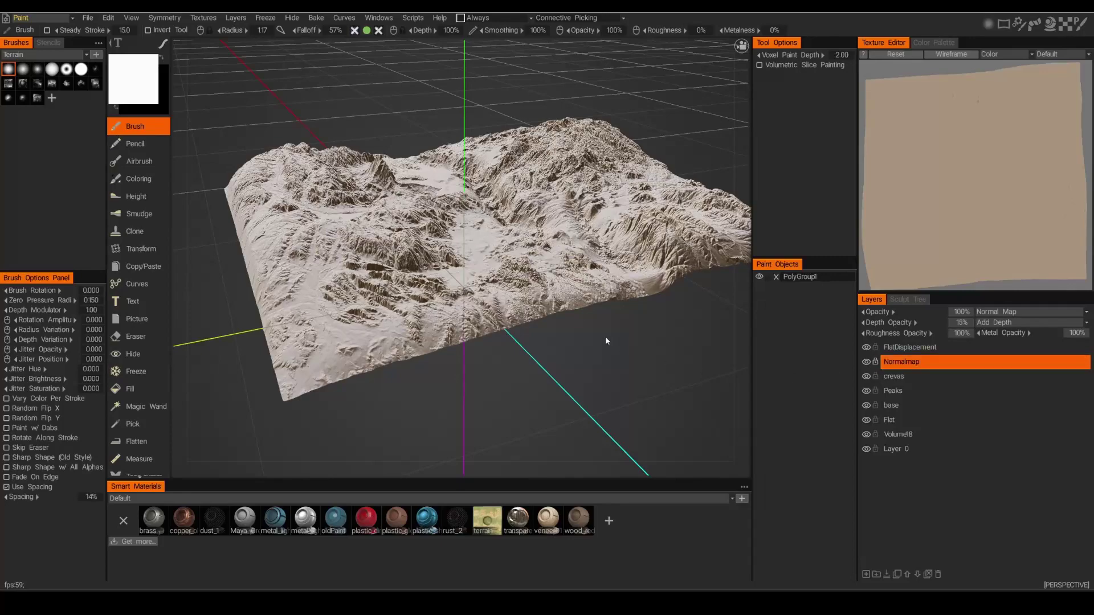
Examine the baked terrain's relief and mesh density up close, toggling the wireframe on and off.
{"action": "left_click_drag", "start_coordinate": [534, 310], "coordinate": [590, 312], "text": "alt"}
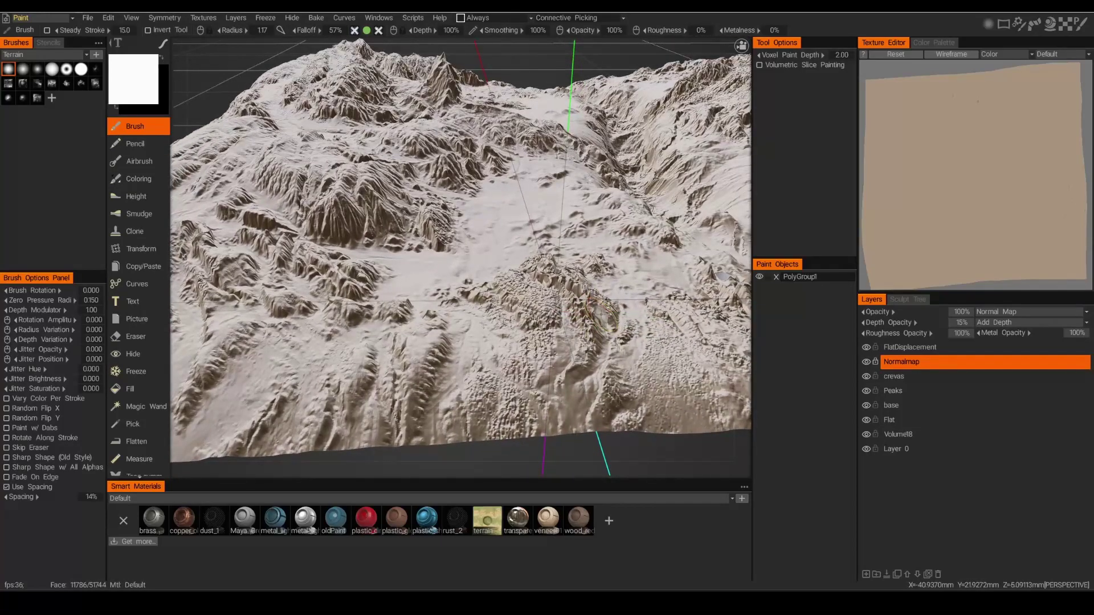
{"action": "key", "text": "w"}
{"action": "mouse_move", "coordinate": [603, 301]}
{"action": "left_mouse_down", "text": "alt"}
{"action": "mouse_move", "coordinate": [576, 341]}
{"action": "mouse_move", "coordinate": [621, 335]}
{"action": "mouse_move", "coordinate": [604, 302]}
{"action": "mouse_move", "coordinate": [604, 336]}
{"action": "mouse_move", "coordinate": [593, 319]}
{"action": "left_mouse_up", "text": "alt"}
{"action": "scroll", "coordinate": [592, 330], "scroll_direction": "down", "scroll_amount": 5}
{"action": "scroll", "coordinate": [581, 341], "scroll_direction": "up", "scroll_amount": 6}
{"action": "key", "text": "w"}
{"action": "scroll", "coordinate": [575, 337], "scroll_direction": "up", "scroll_amount": 2}
{"action": "scroll", "coordinate": [604, 305], "scroll_direction": "up", "scroll_amount": 3}
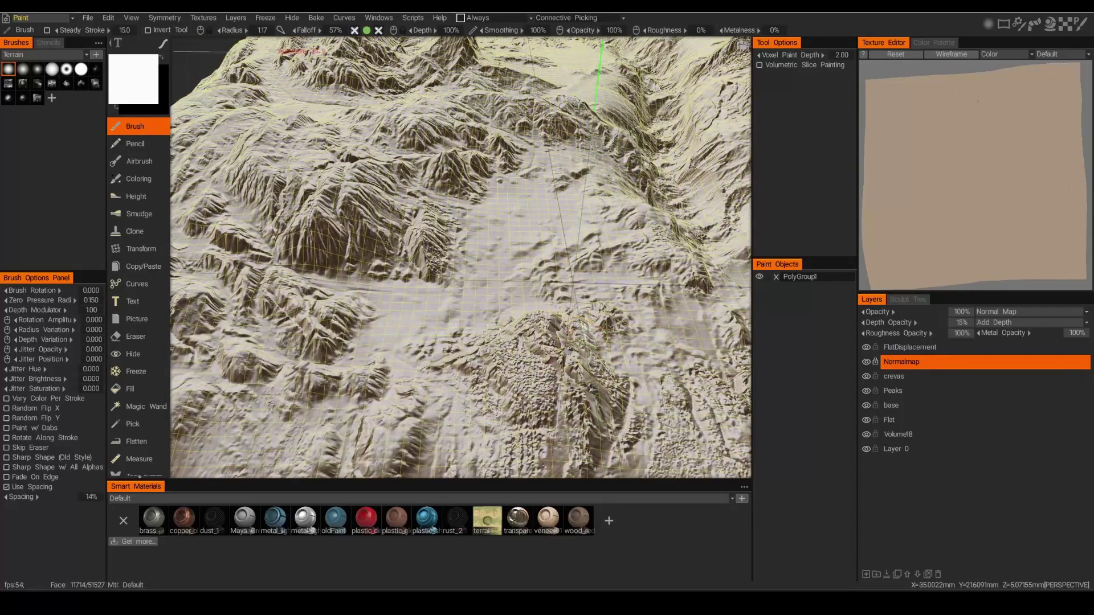
{"action": "key", "text": "w"}
{"action": "left_click_drag", "start_coordinate": [609, 349], "coordinate": [548, 272], "text": "alt"}
{"action": "scroll", "coordinate": [615, 336], "scroll_direction": "up", "scroll_amount": 3}
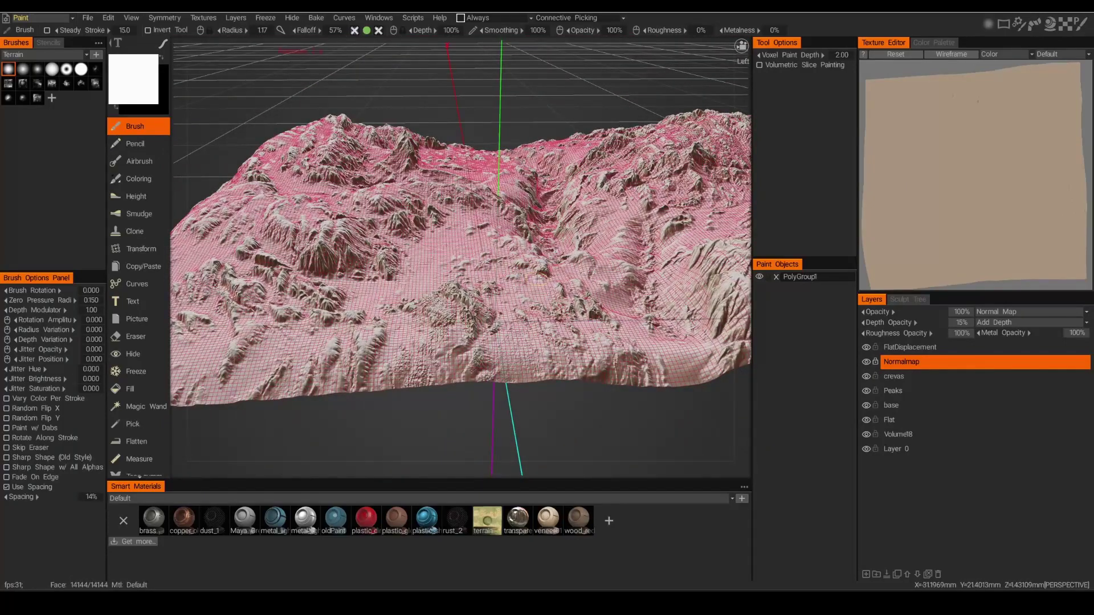
{"action": "key", "text": "w"}
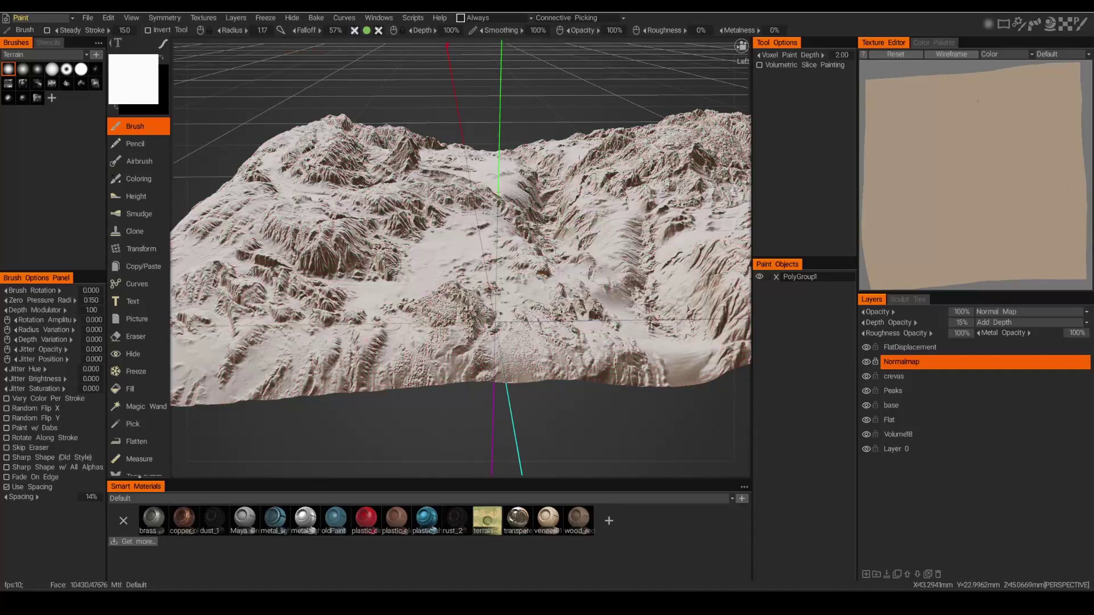
Switch to the Render room to preview the baked terrain with realtime rendering.
{"action": "left_click_drag", "start_coordinate": [486, 118], "coordinate": [216, 91]}
{"action": "left_click", "coordinate": [49, 20]}
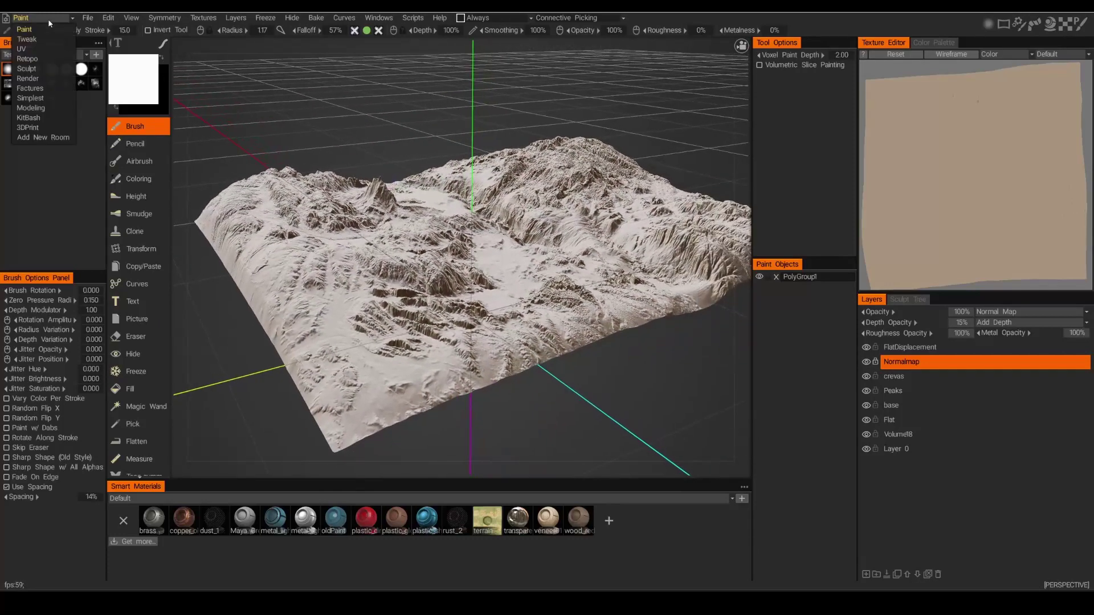
{"action": "left_click", "coordinate": [29, 78]}
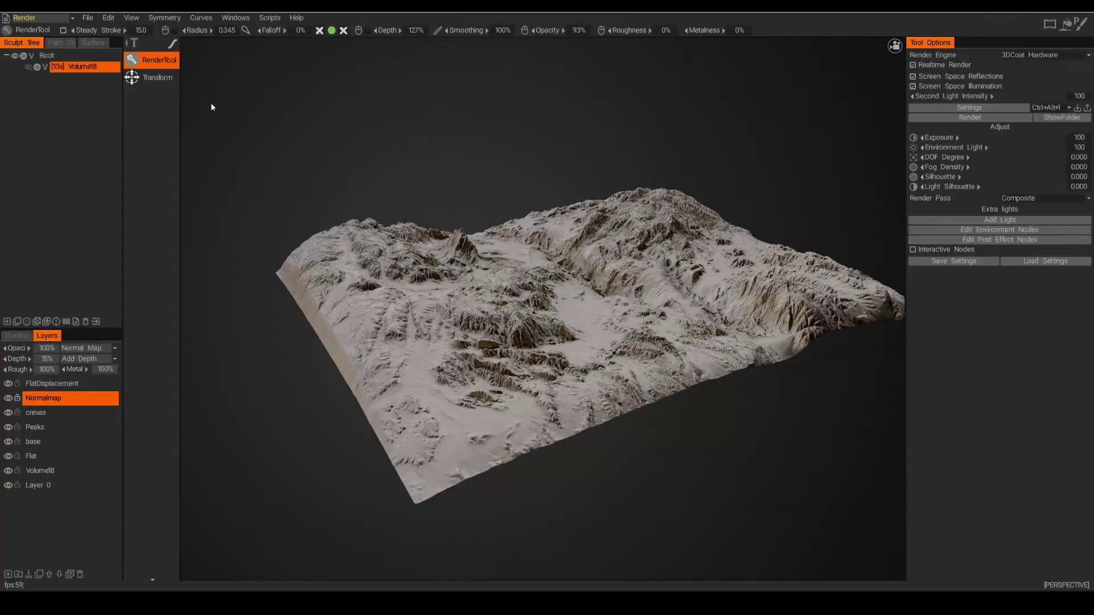
{"action": "left_click_drag", "start_coordinate": [583, 152], "coordinate": [583, 151]}
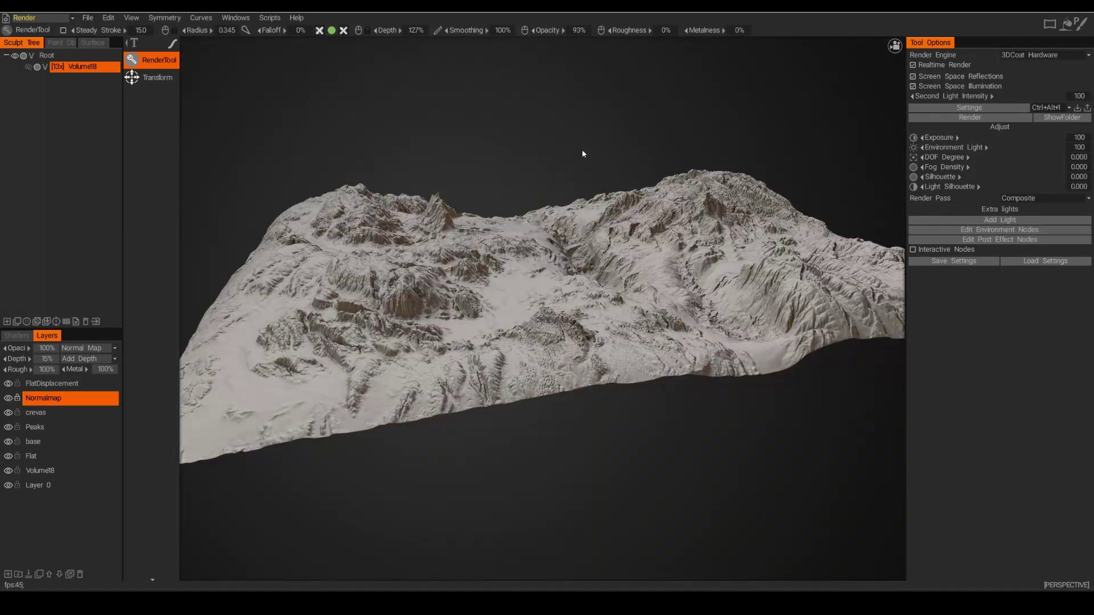
Light the terrain with a panorama from the Exterior environment maps and inspect it from several sides.
{"action": "left_click", "coordinate": [920, 231]}
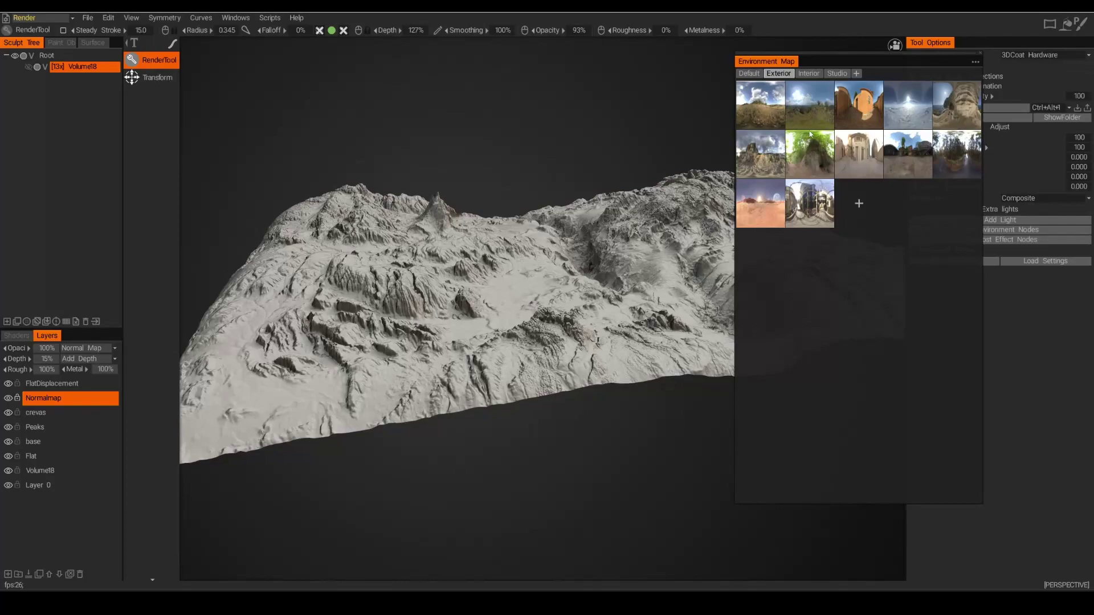
{"action": "left_click", "coordinate": [705, 107]}
{"action": "left_click_drag", "start_coordinate": [759, 139], "coordinate": [759, 139]}
{"action": "left_click_drag", "start_coordinate": [672, 116], "coordinate": [654, 116]}
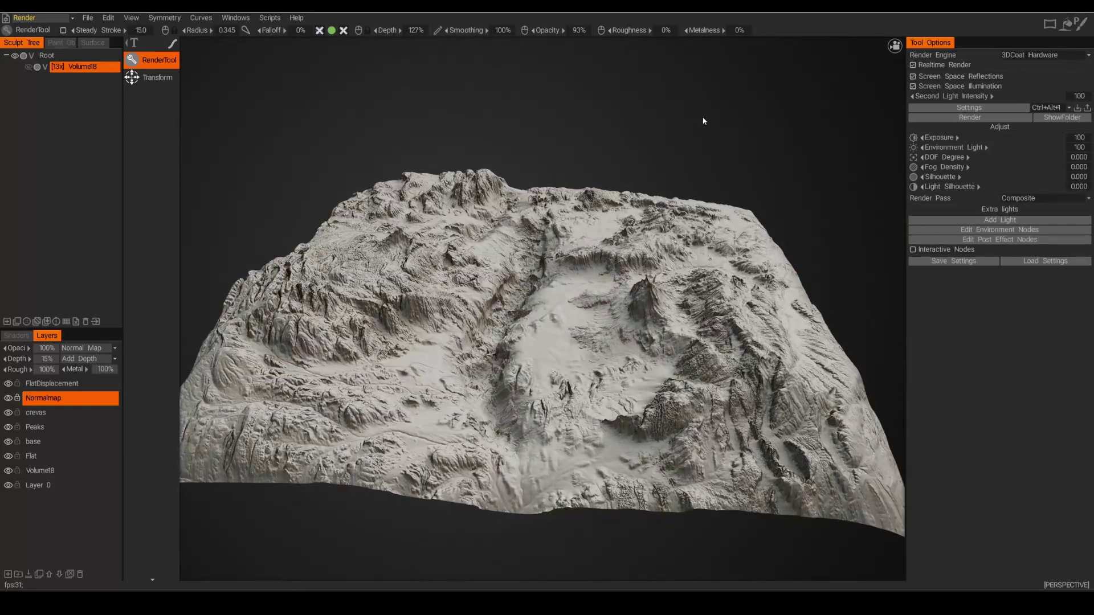
{"action": "left_click_drag", "start_coordinate": [688, 133], "coordinate": [690, 132]}
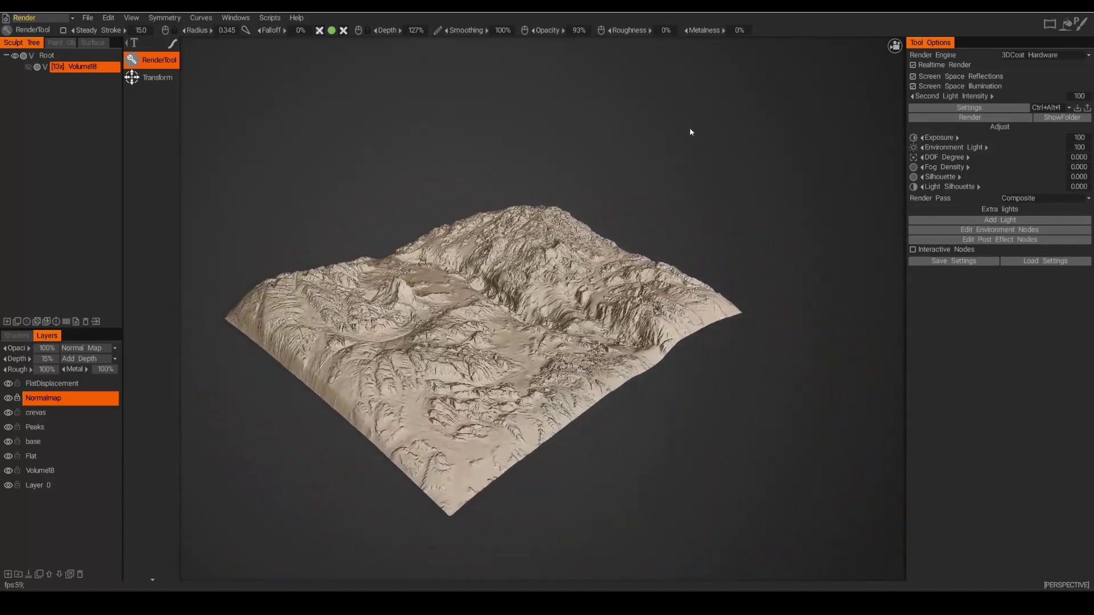